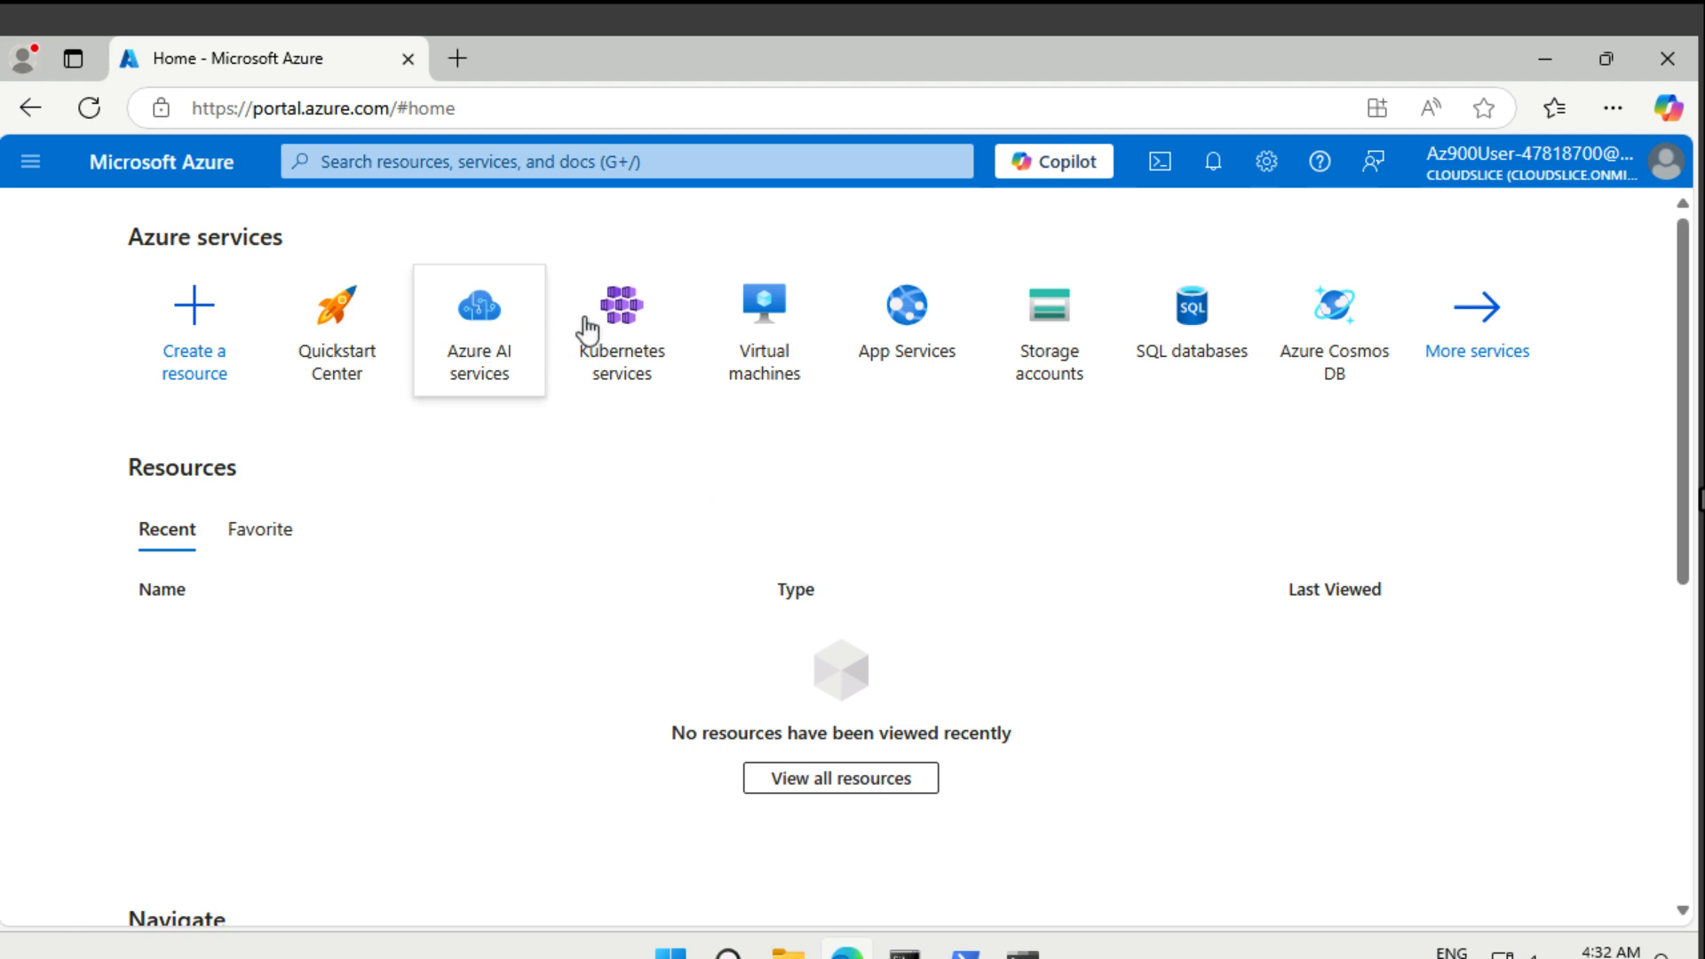
Step: Start a new storage account in the existing resource group and name it storageaccountddeu
mouse_move(1035, 333)
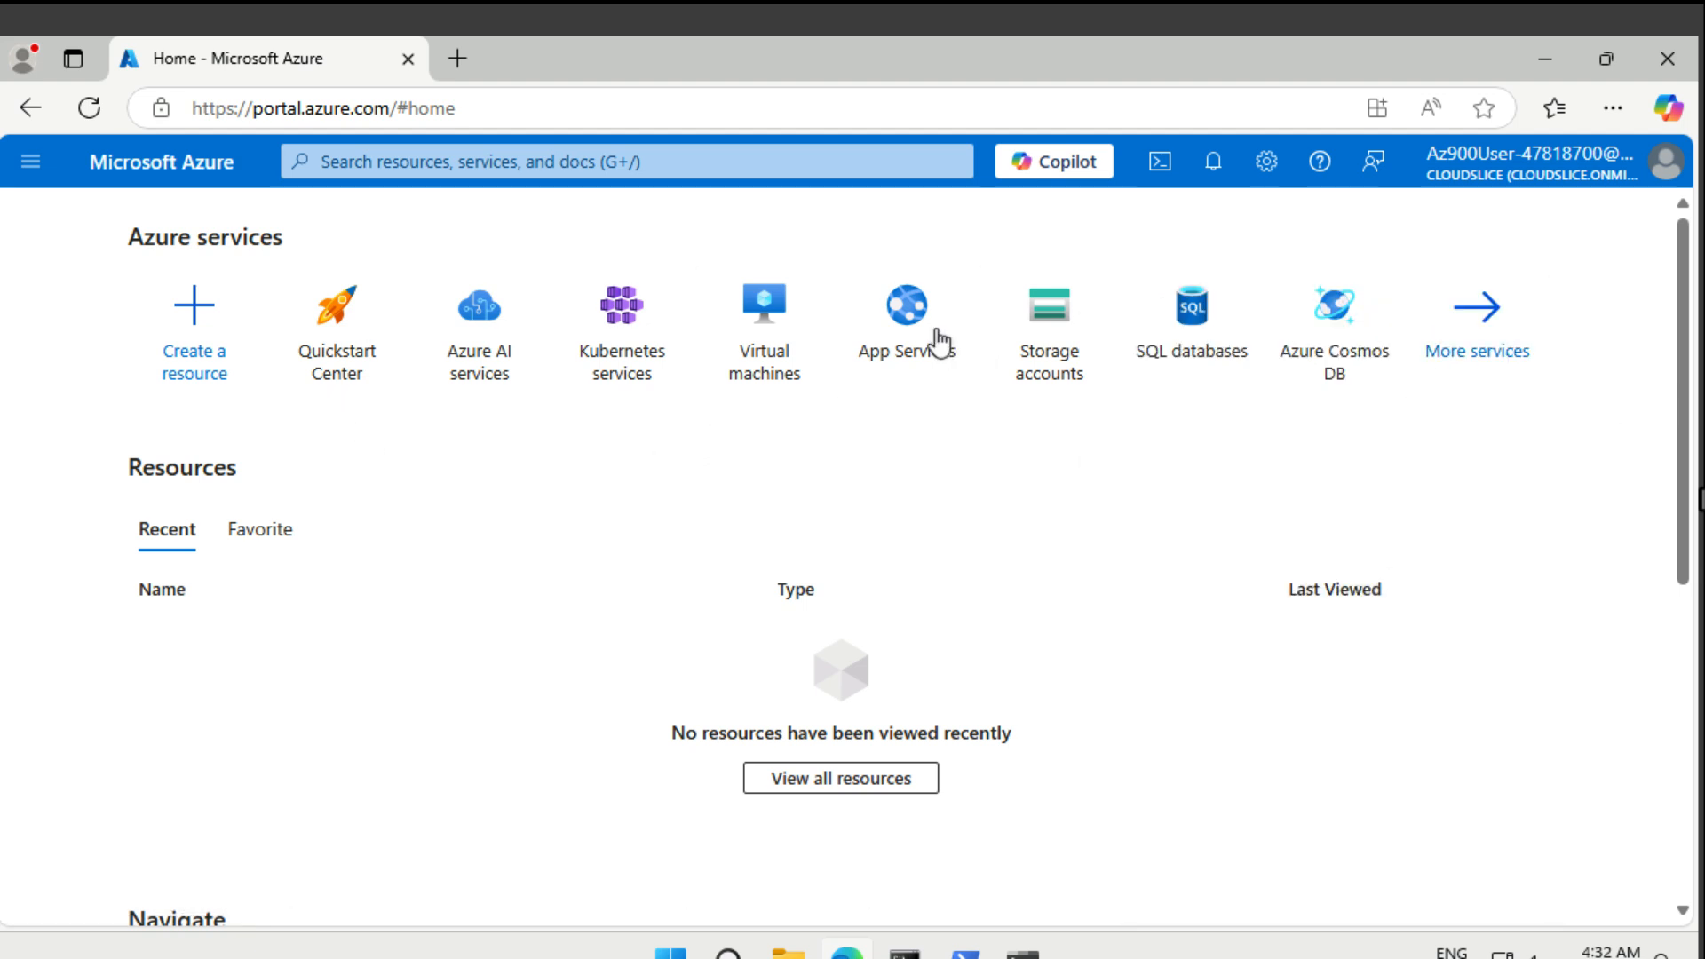
left_click(1037, 325)
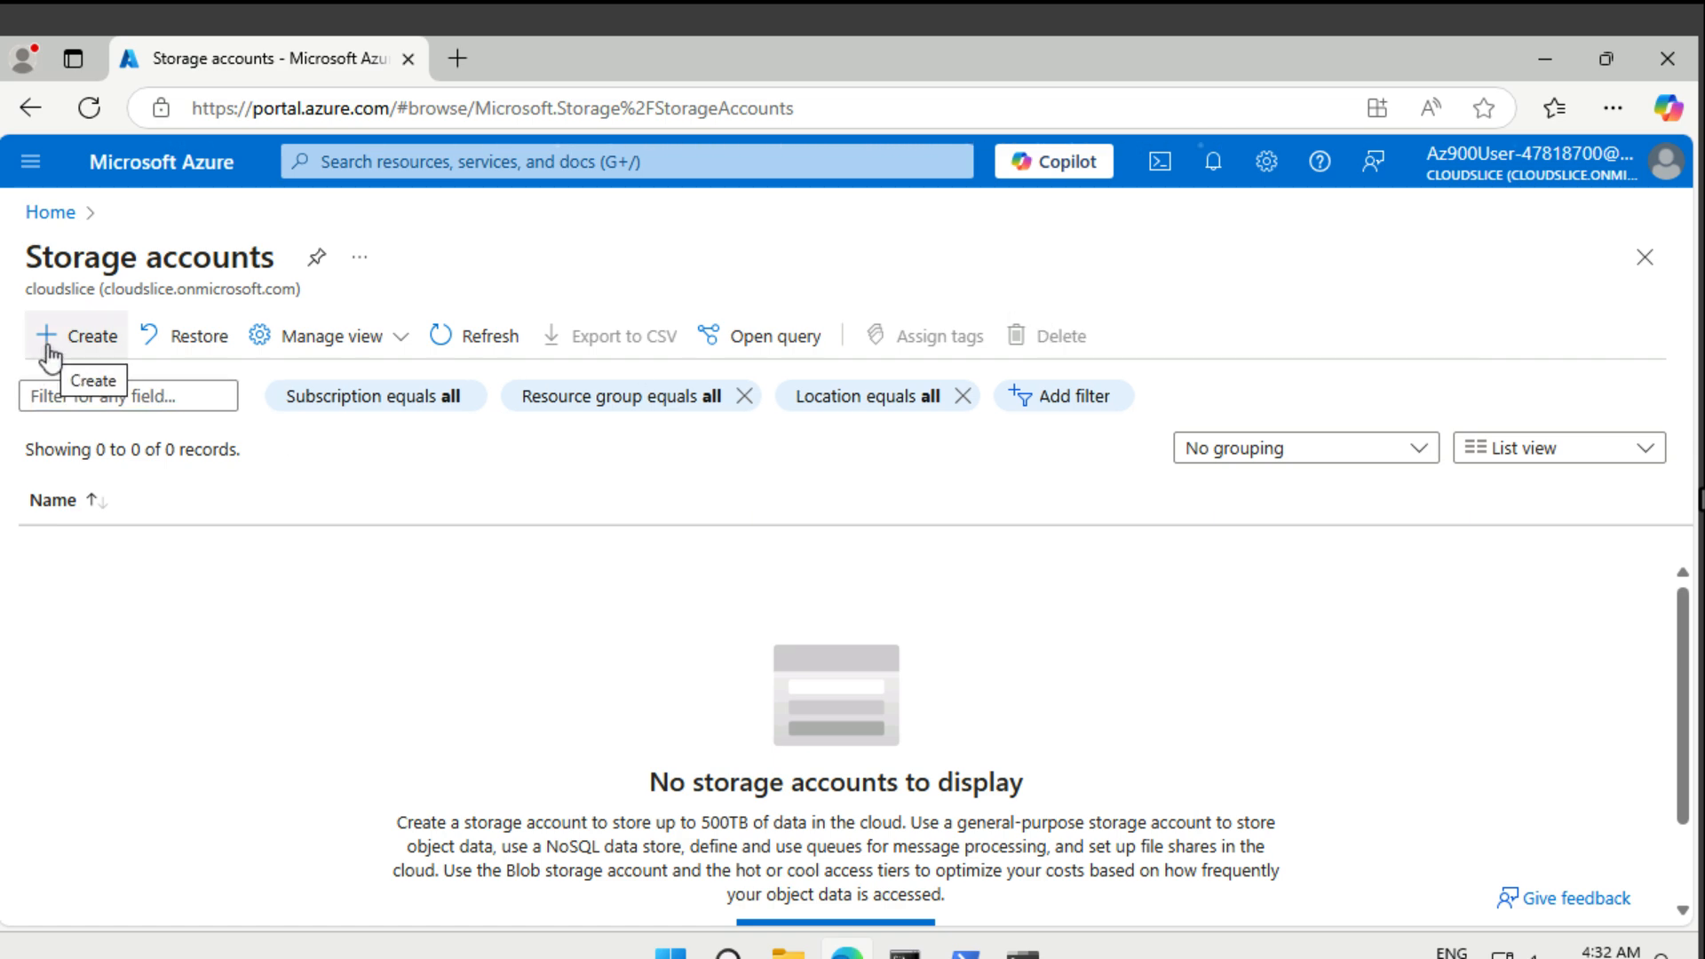
left_click(47, 342)
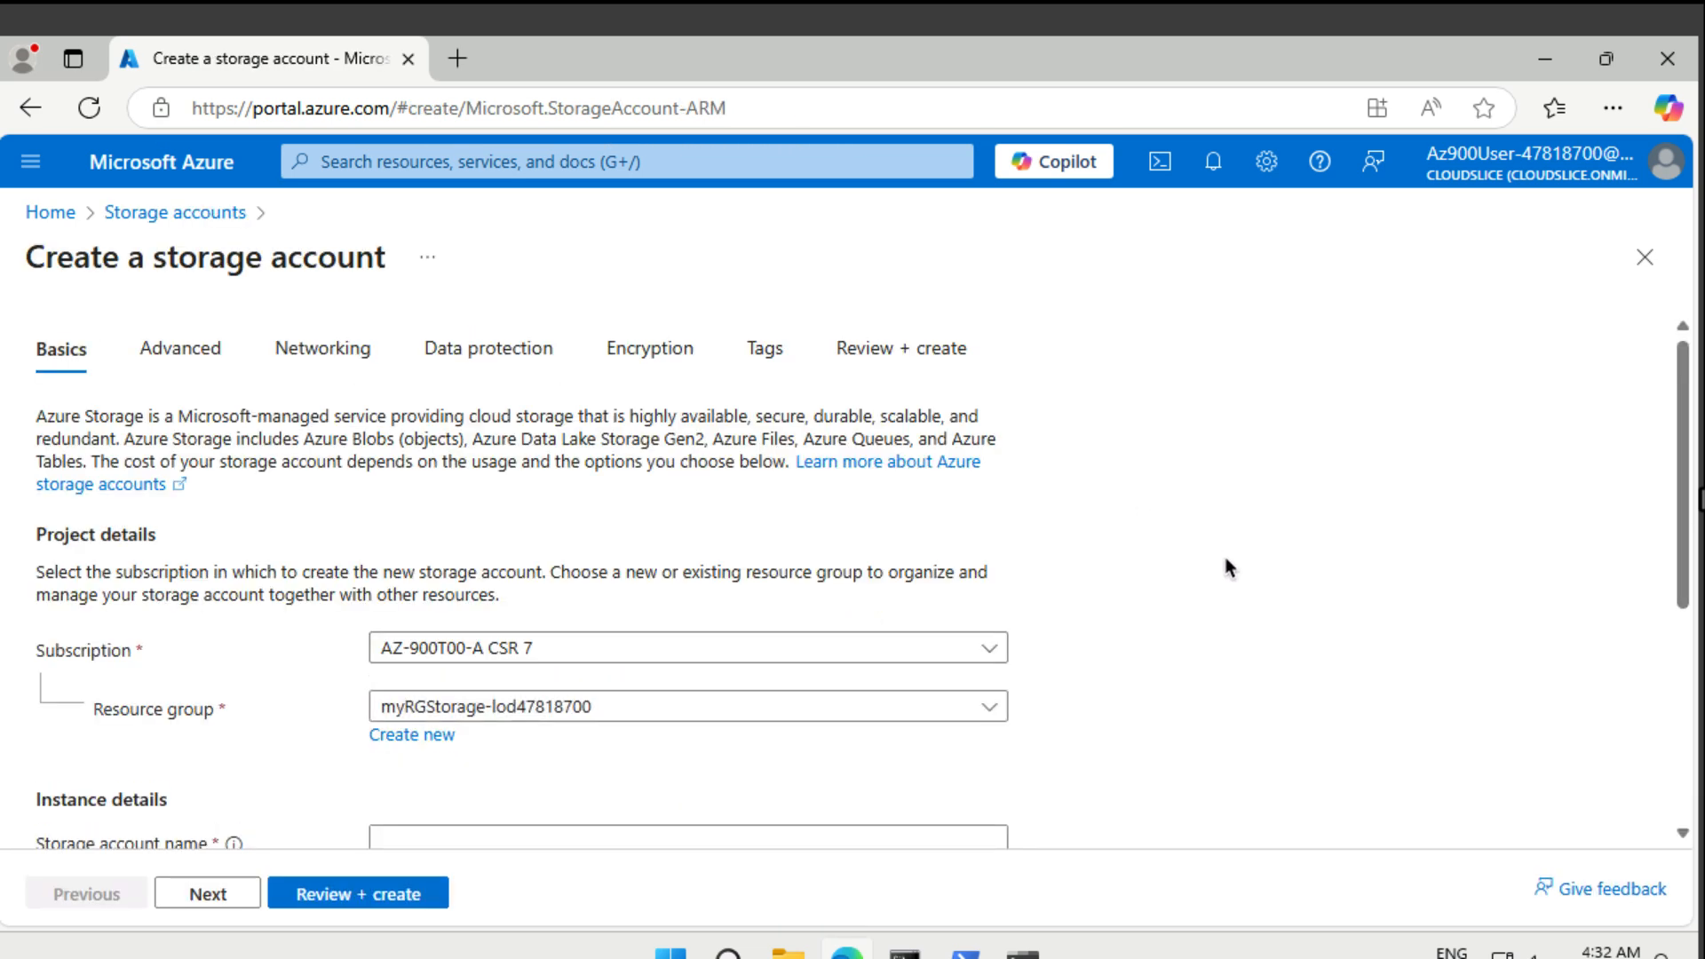
scroll(1228, 566, "down", 2)
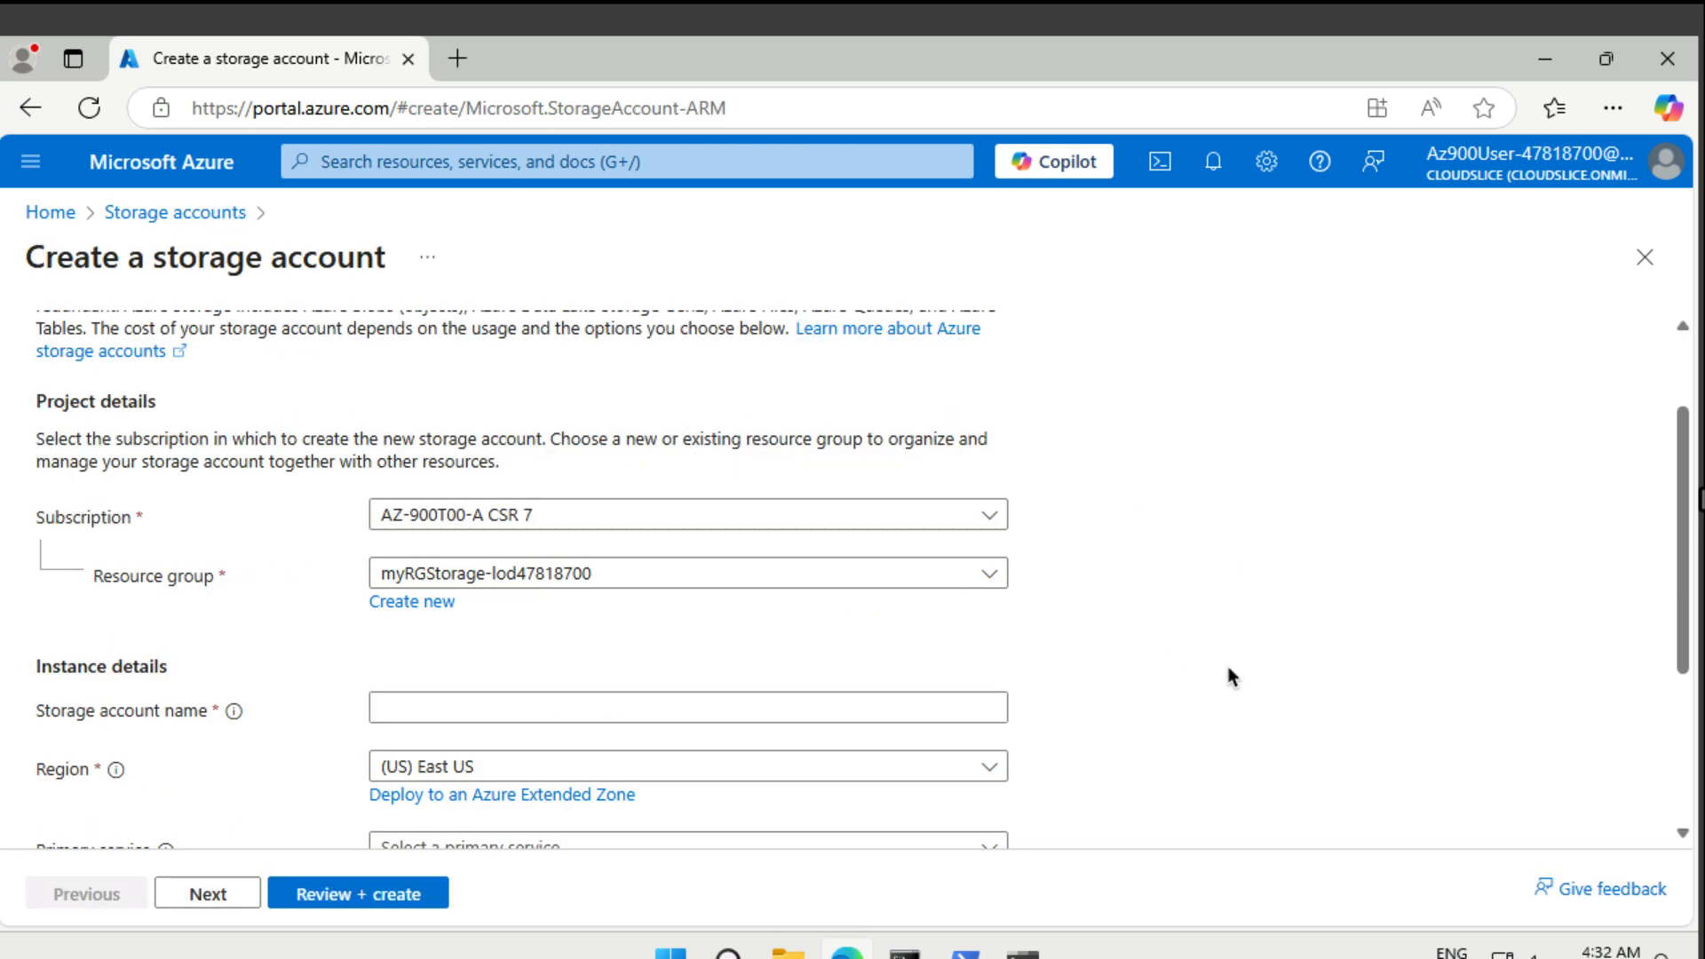
scroll(1229, 676, "down", 4)
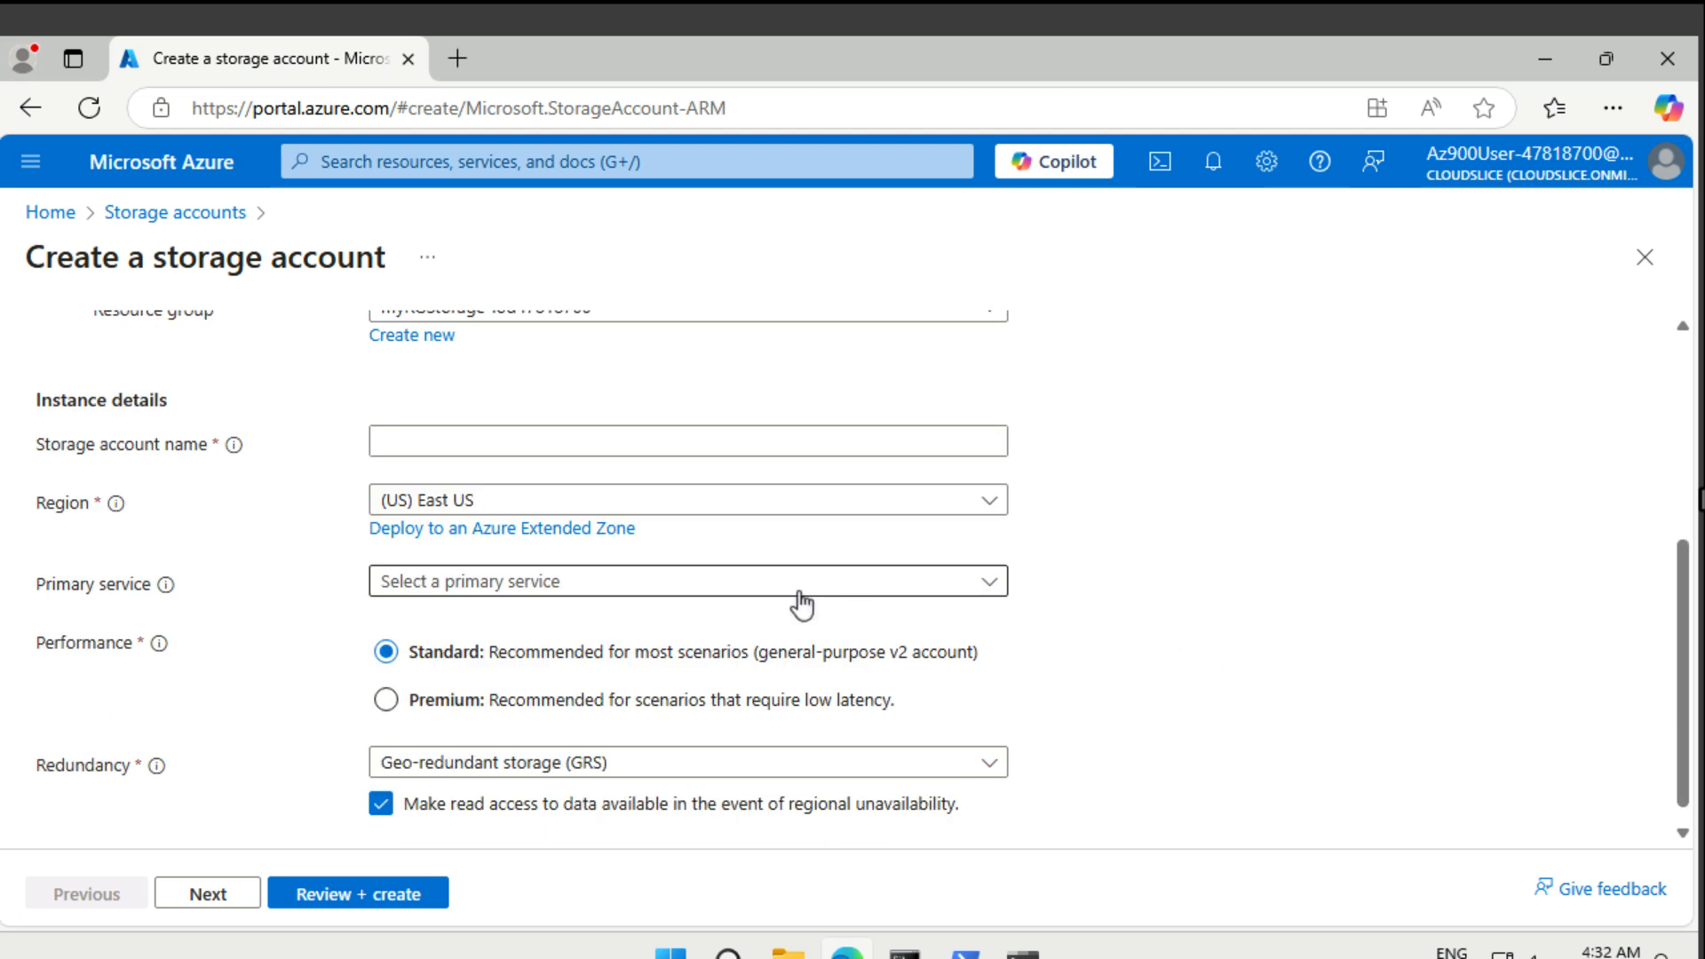
left_click(675, 435)
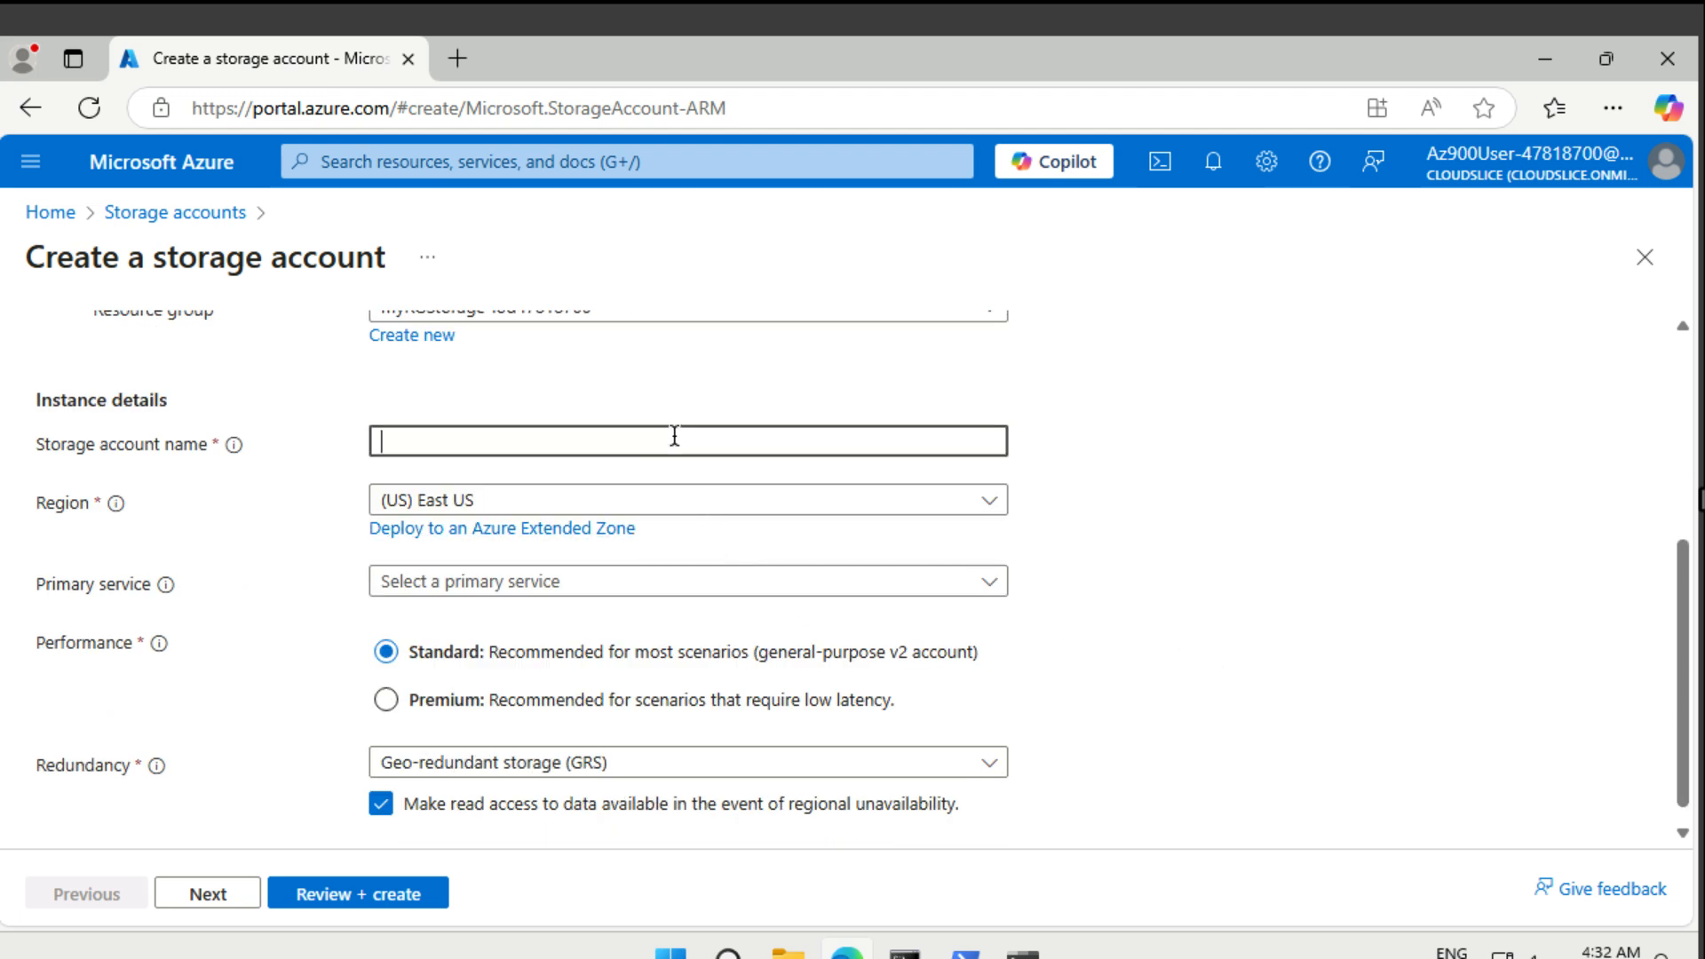
type("storageaccount")
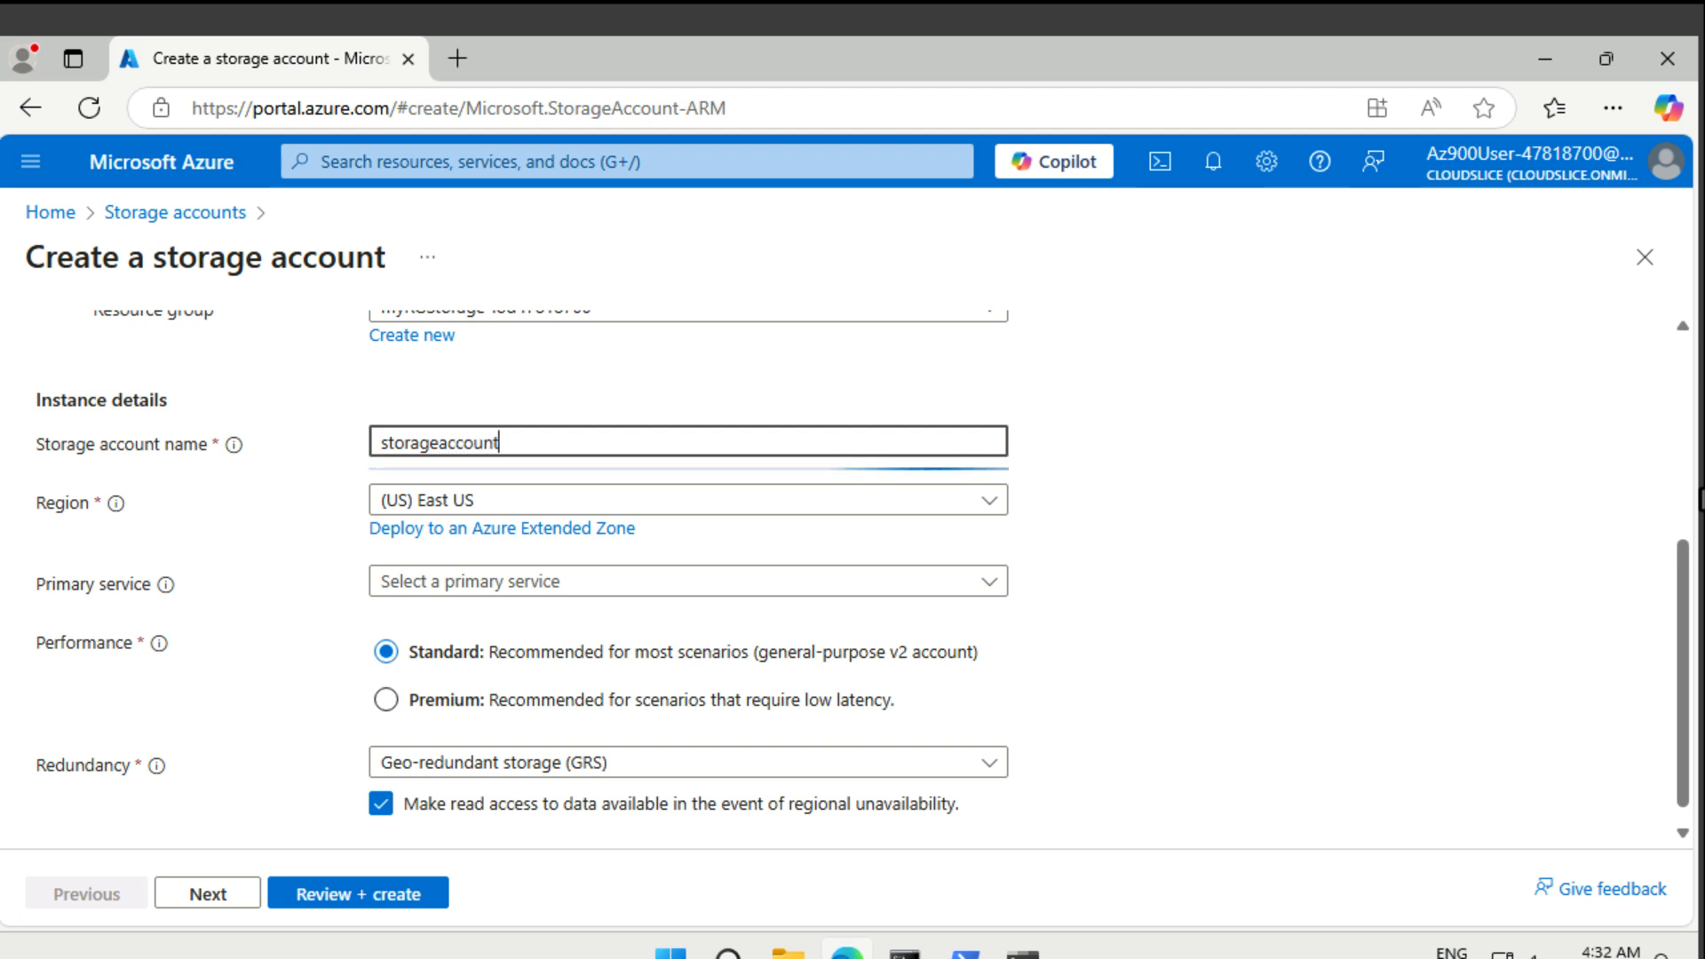
type("deep")
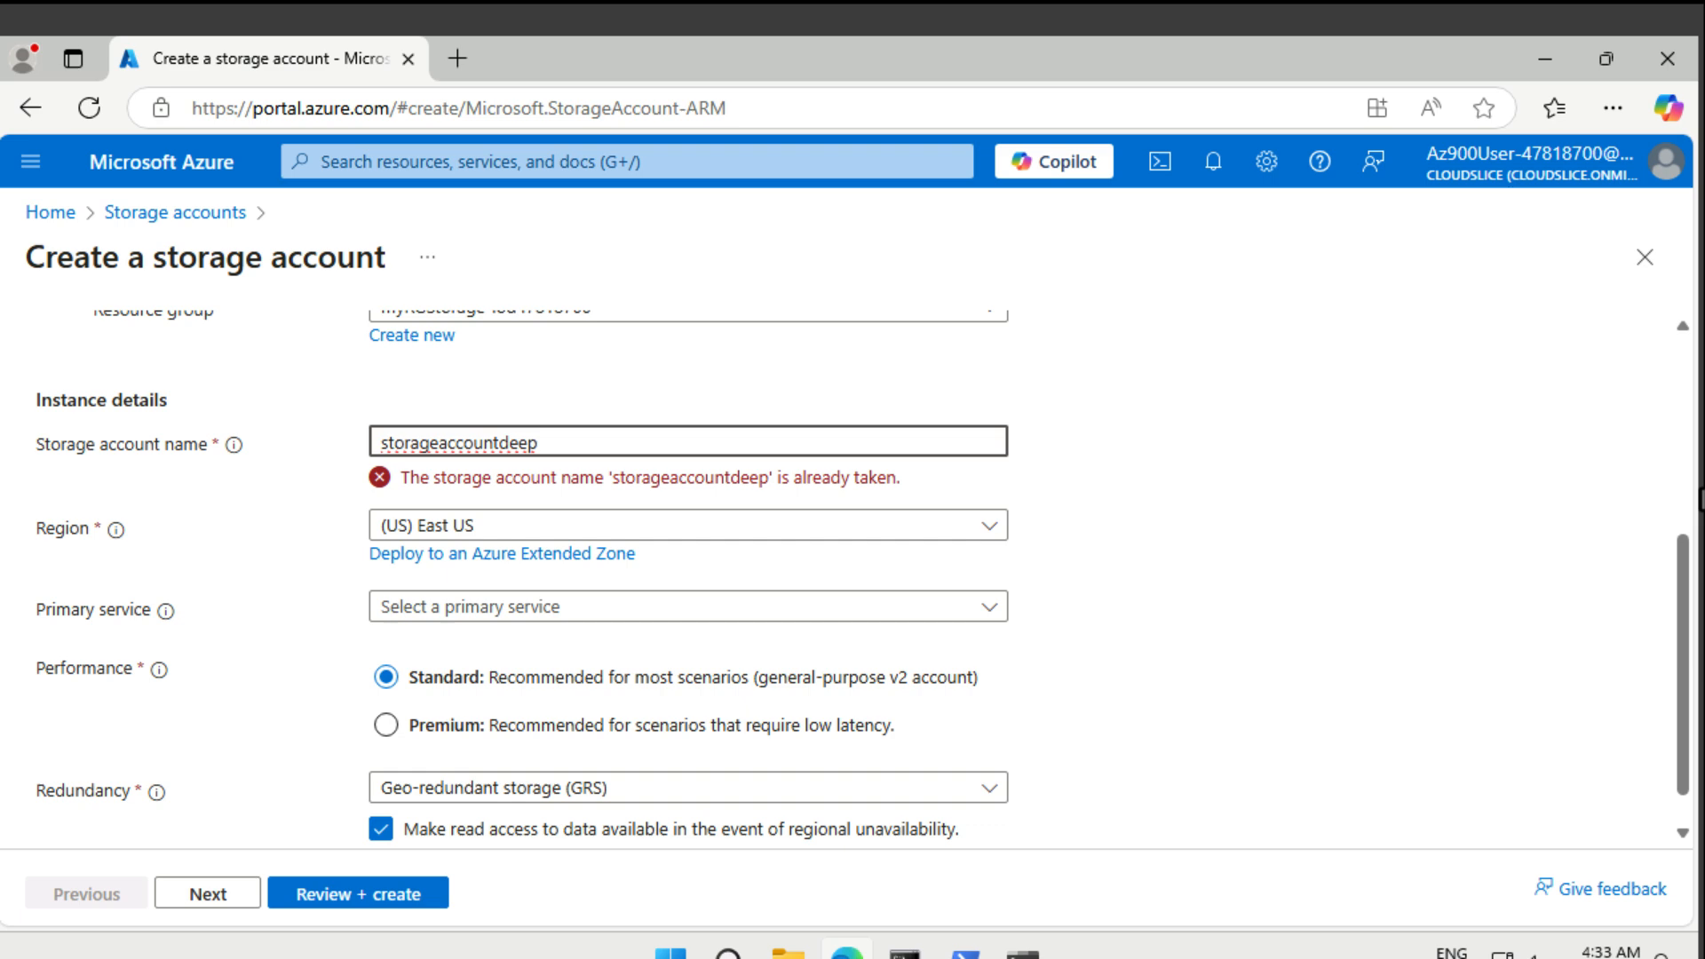
key("BackSpace")
key("BackSpace")
key("BackSpace")
type("deu")
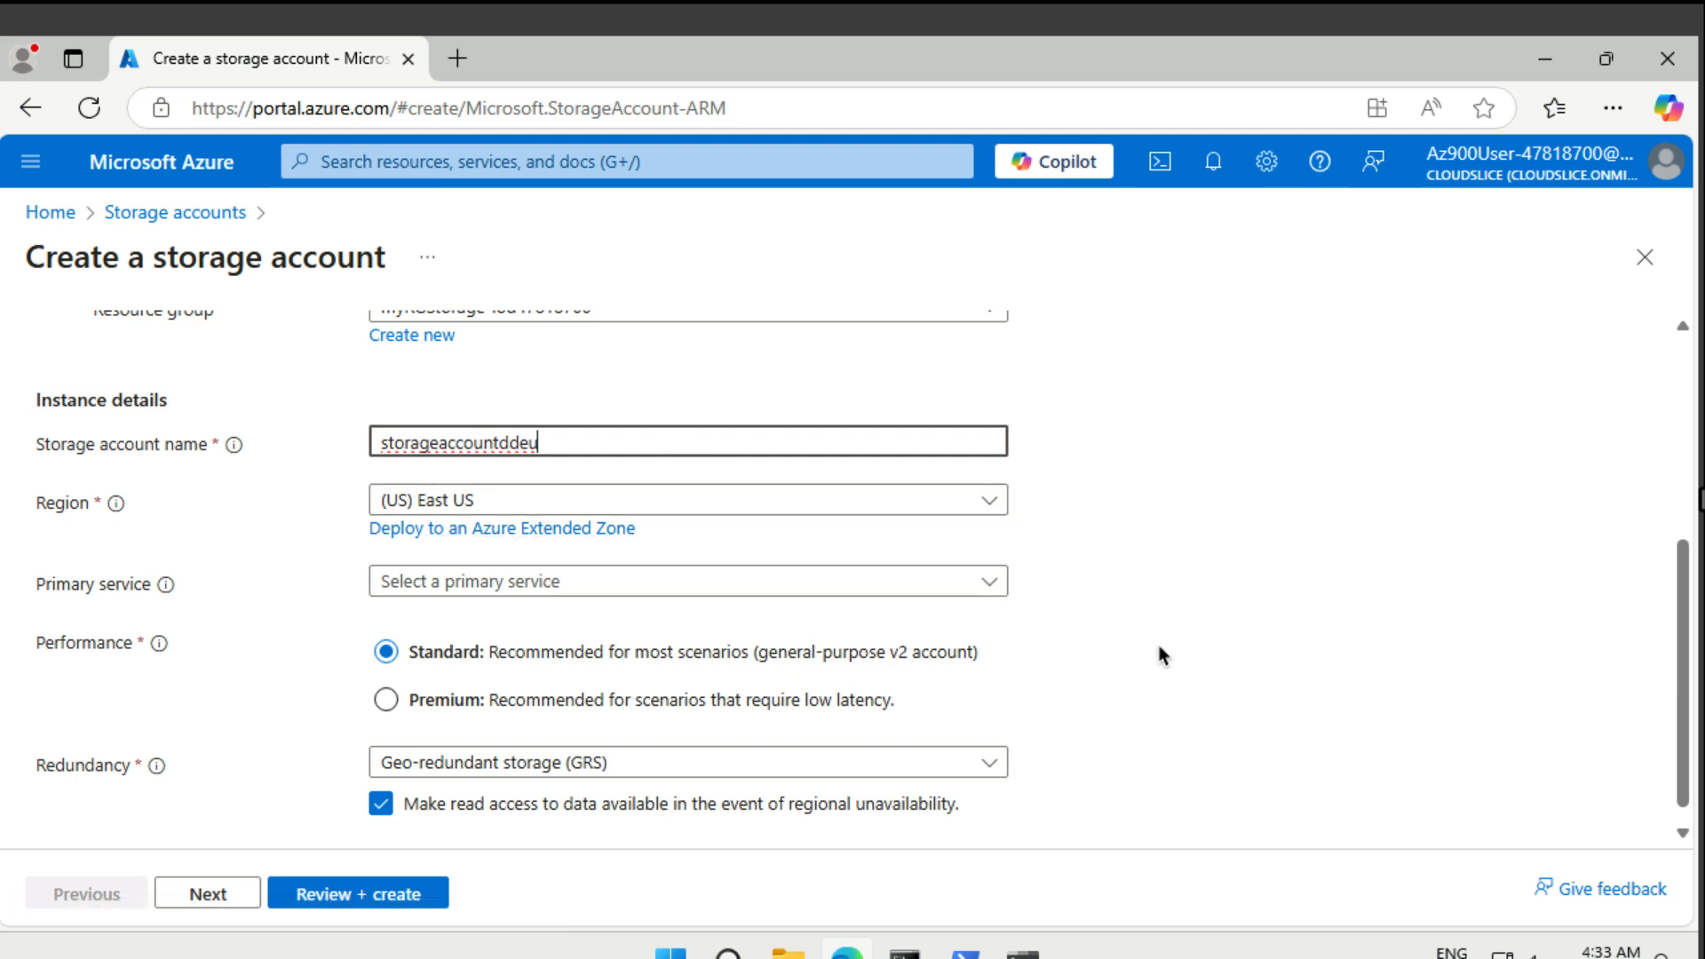
Step: Set the storage account's redundancy to Locally-redundant storage (LRS) and submit it for creation
scroll(1160, 654, "down", 1)
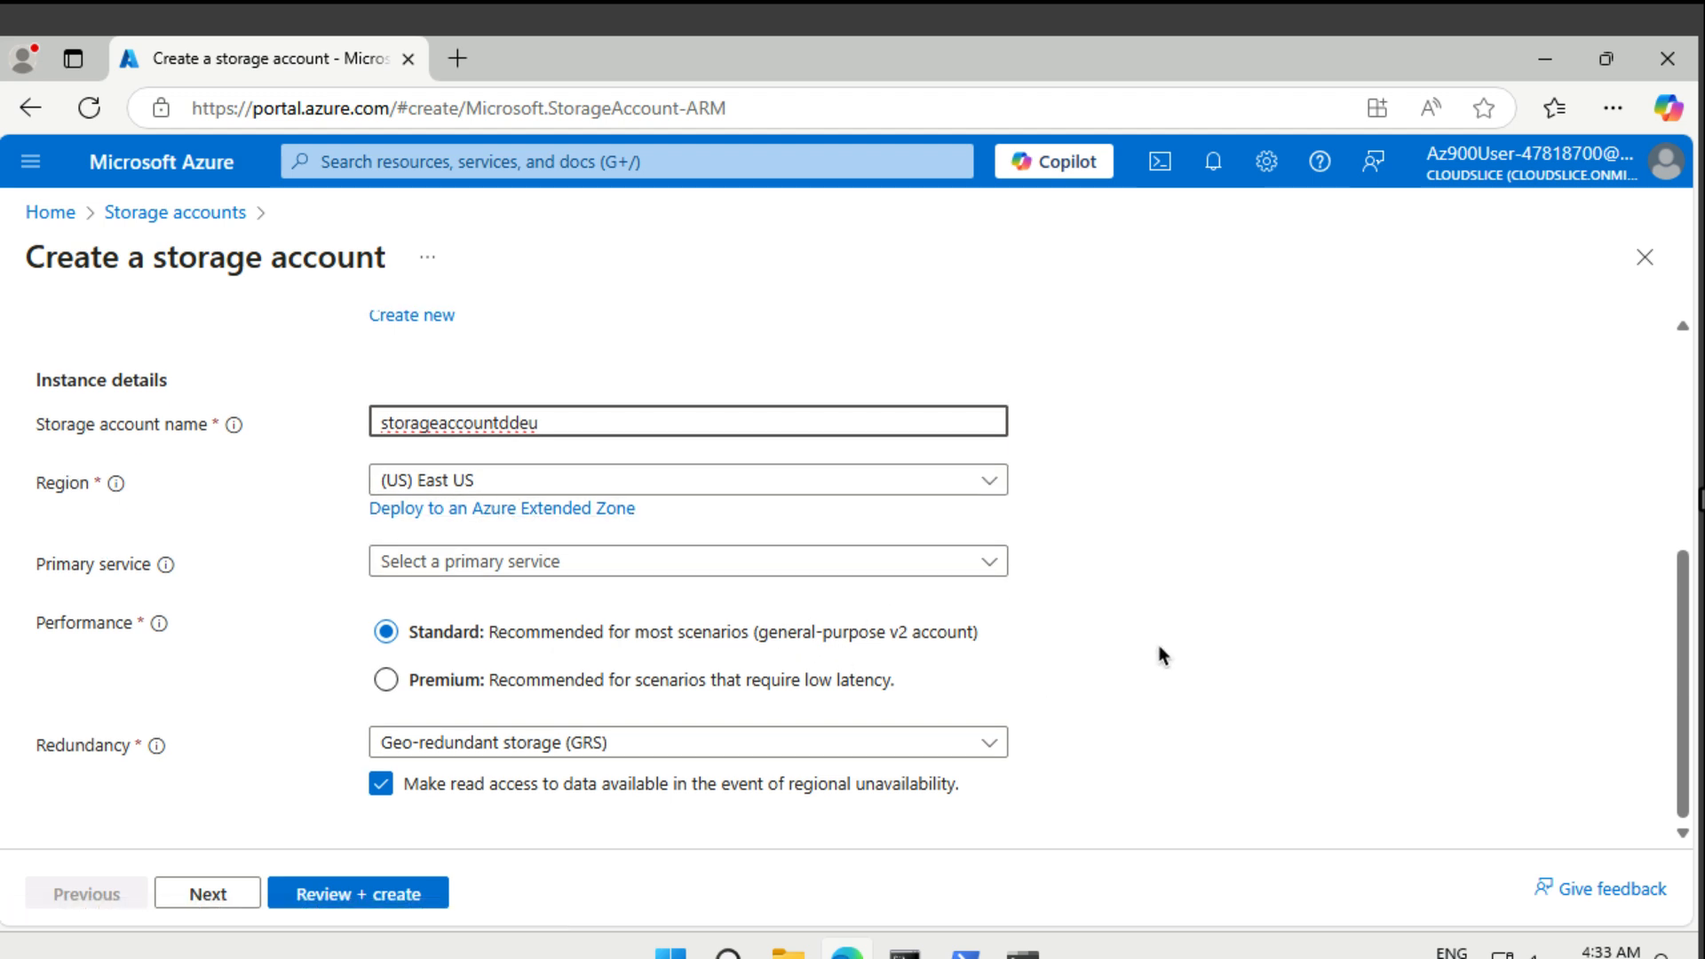
left_click(600, 744)
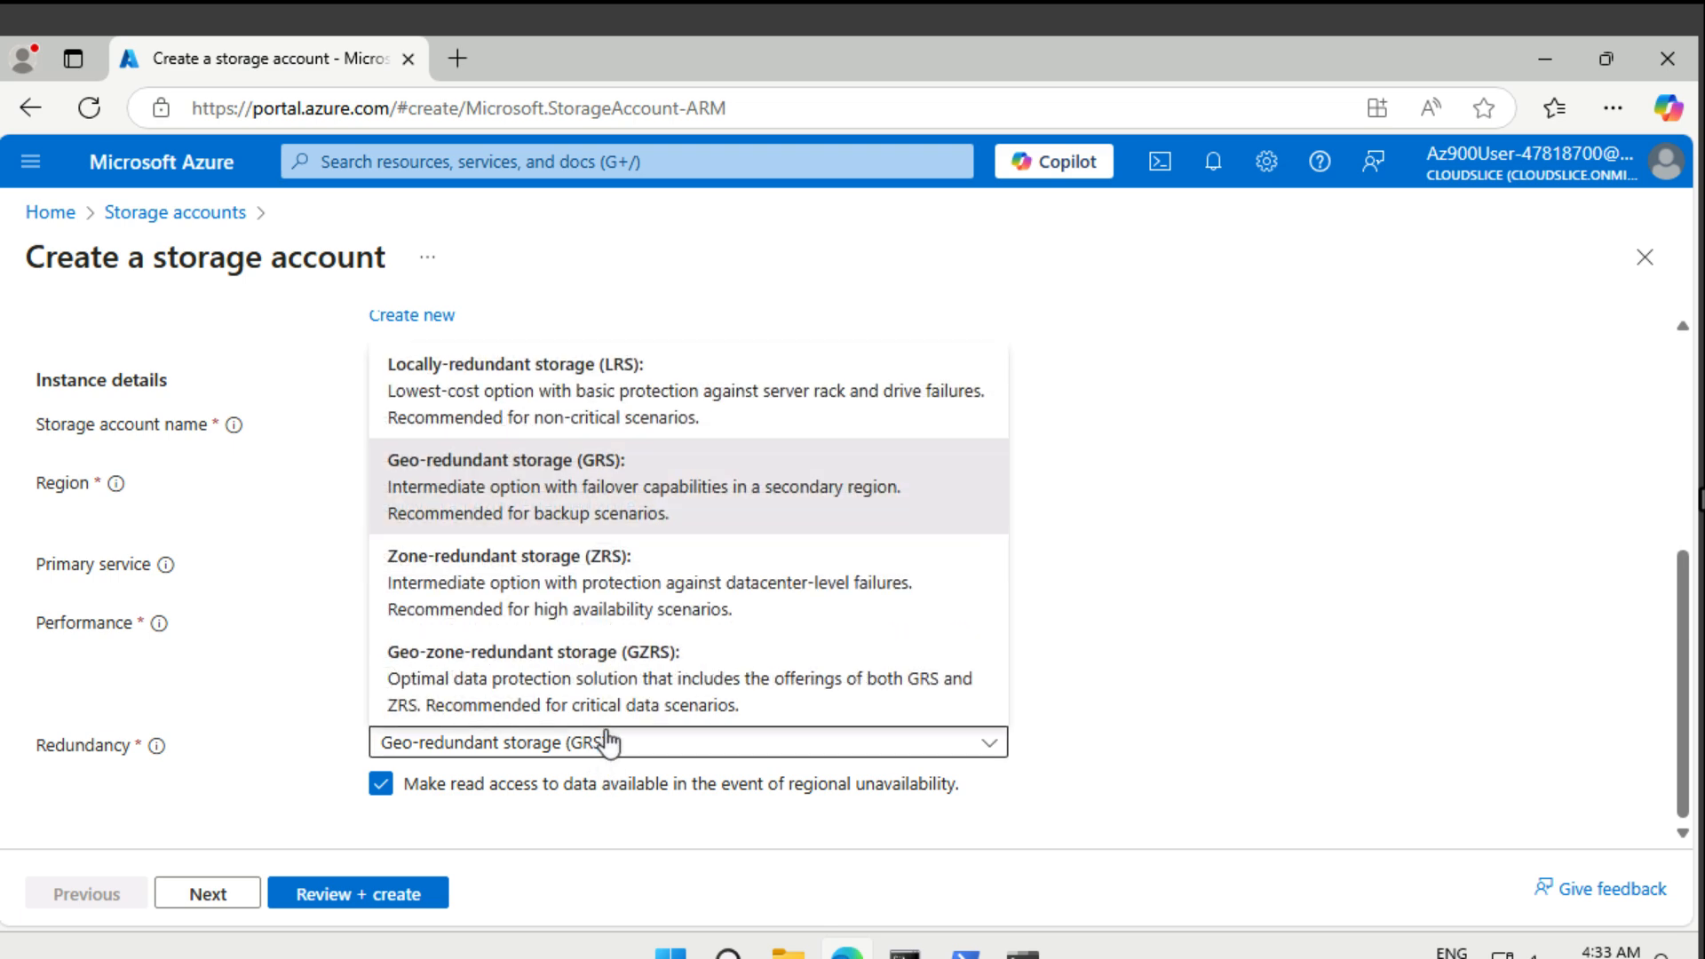
left_click(620, 374)
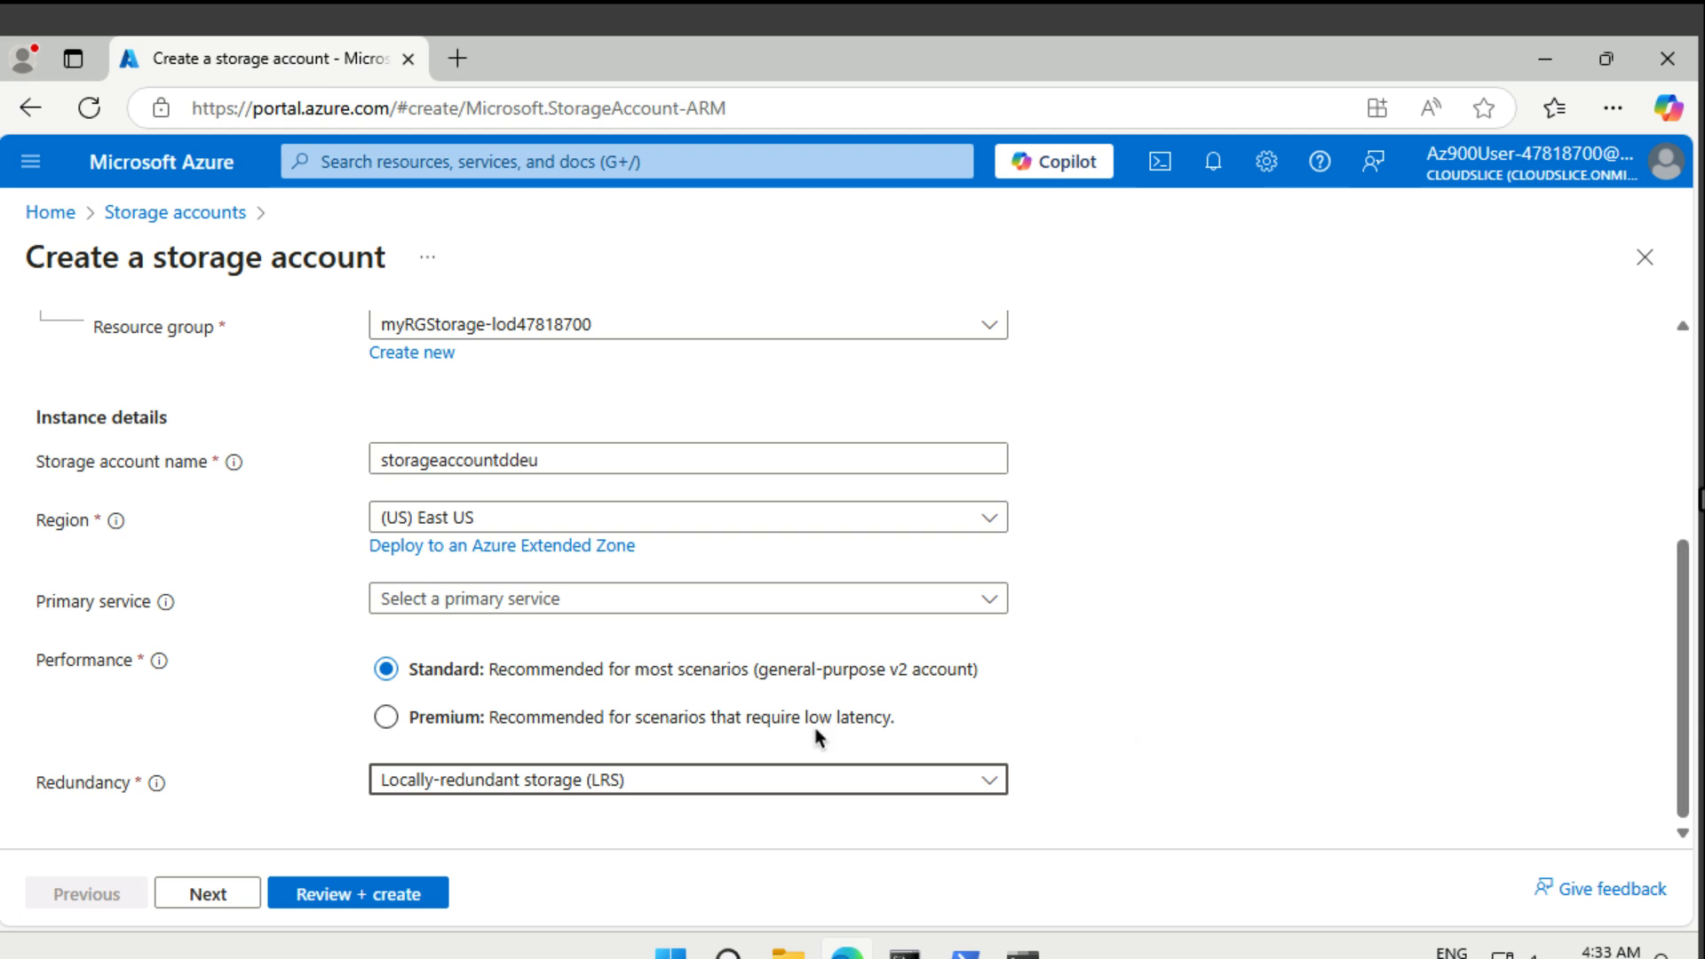
left_click(414, 901)
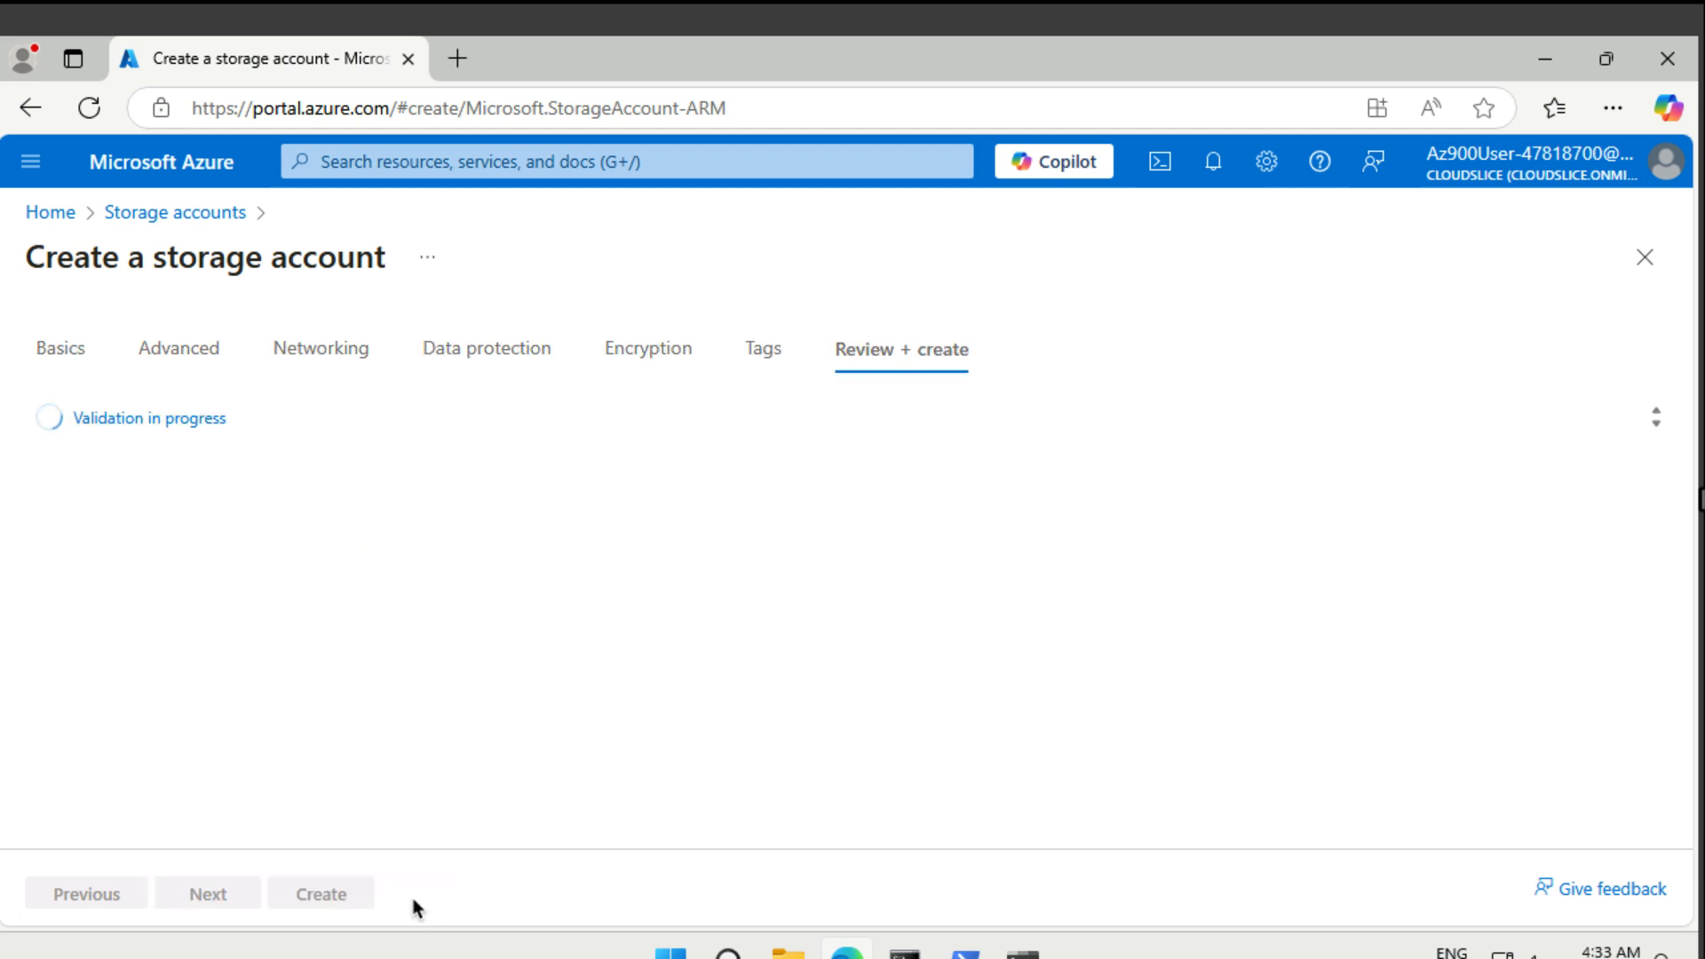
left_click(321, 893)
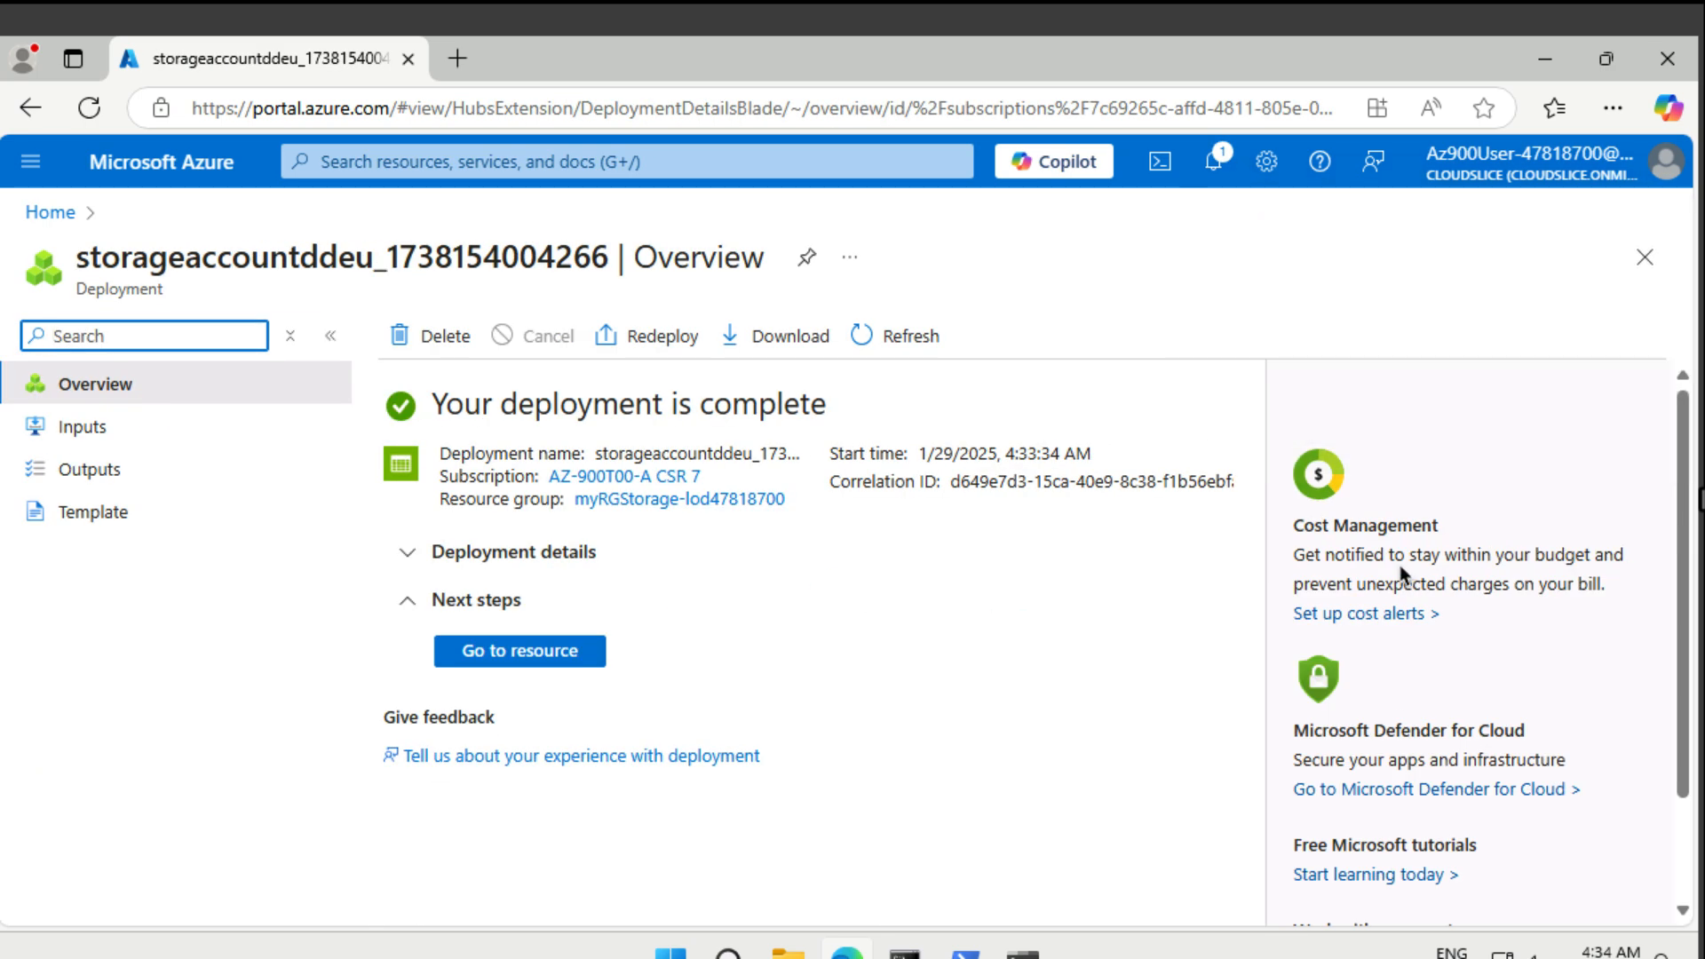
Step: Go to the deployed storage account and create a blob container named container1 in its data storage
left_click(565, 653)
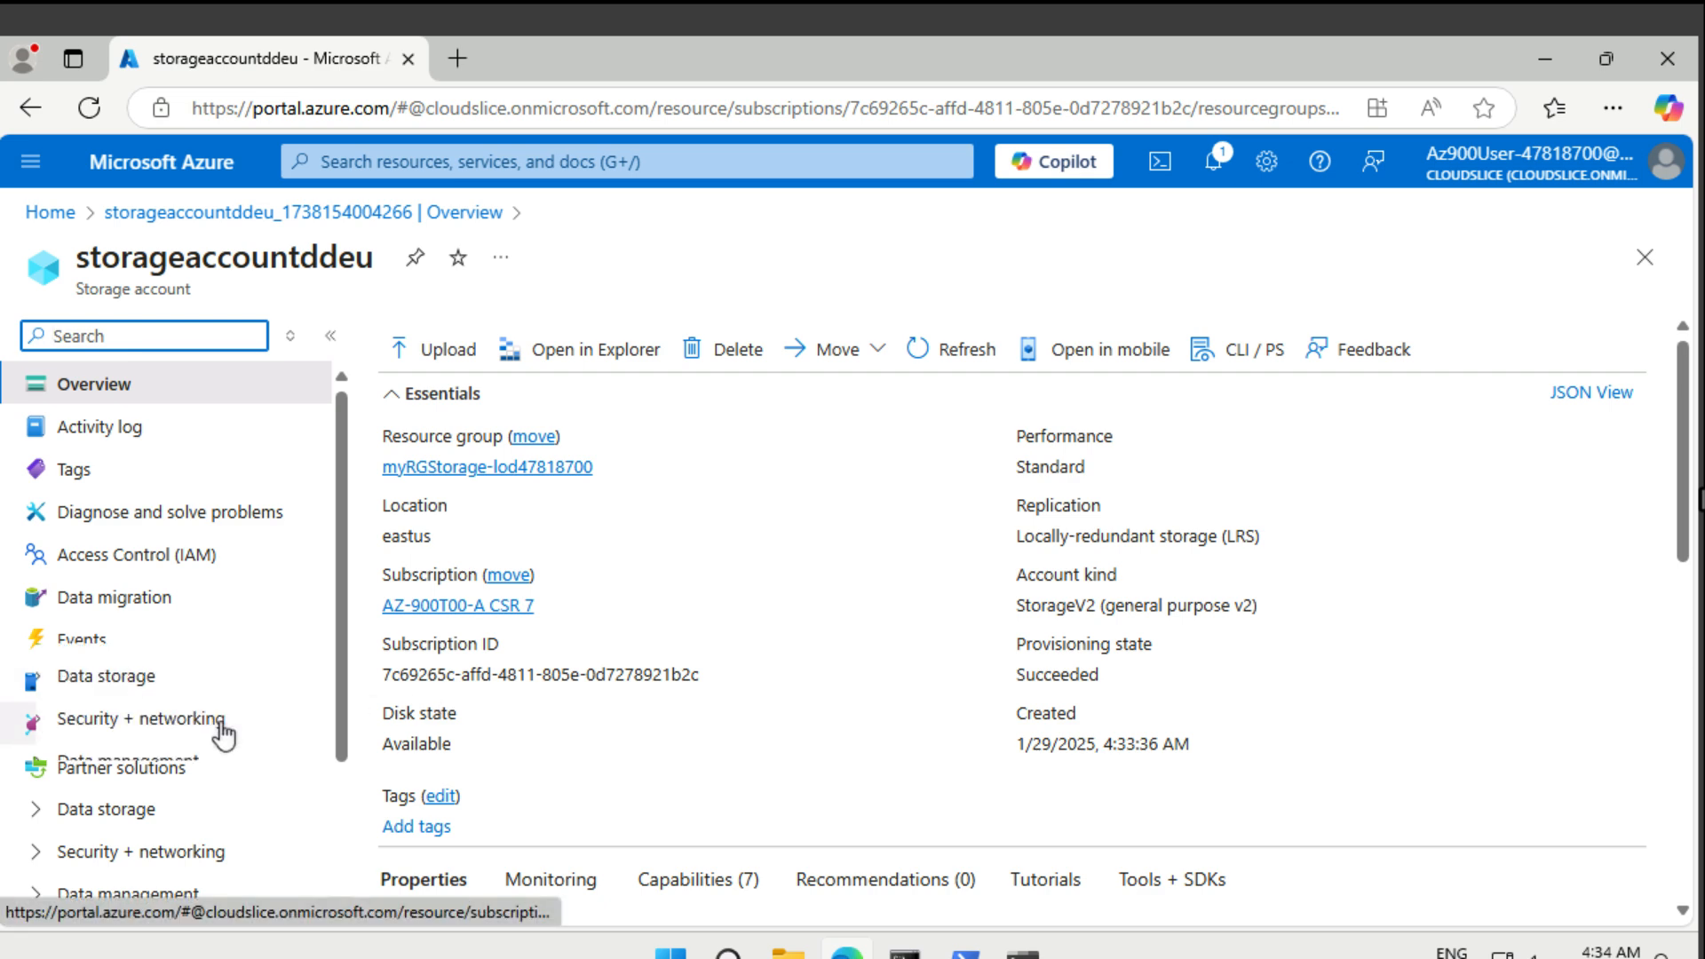
scroll(222, 733, "down", 3)
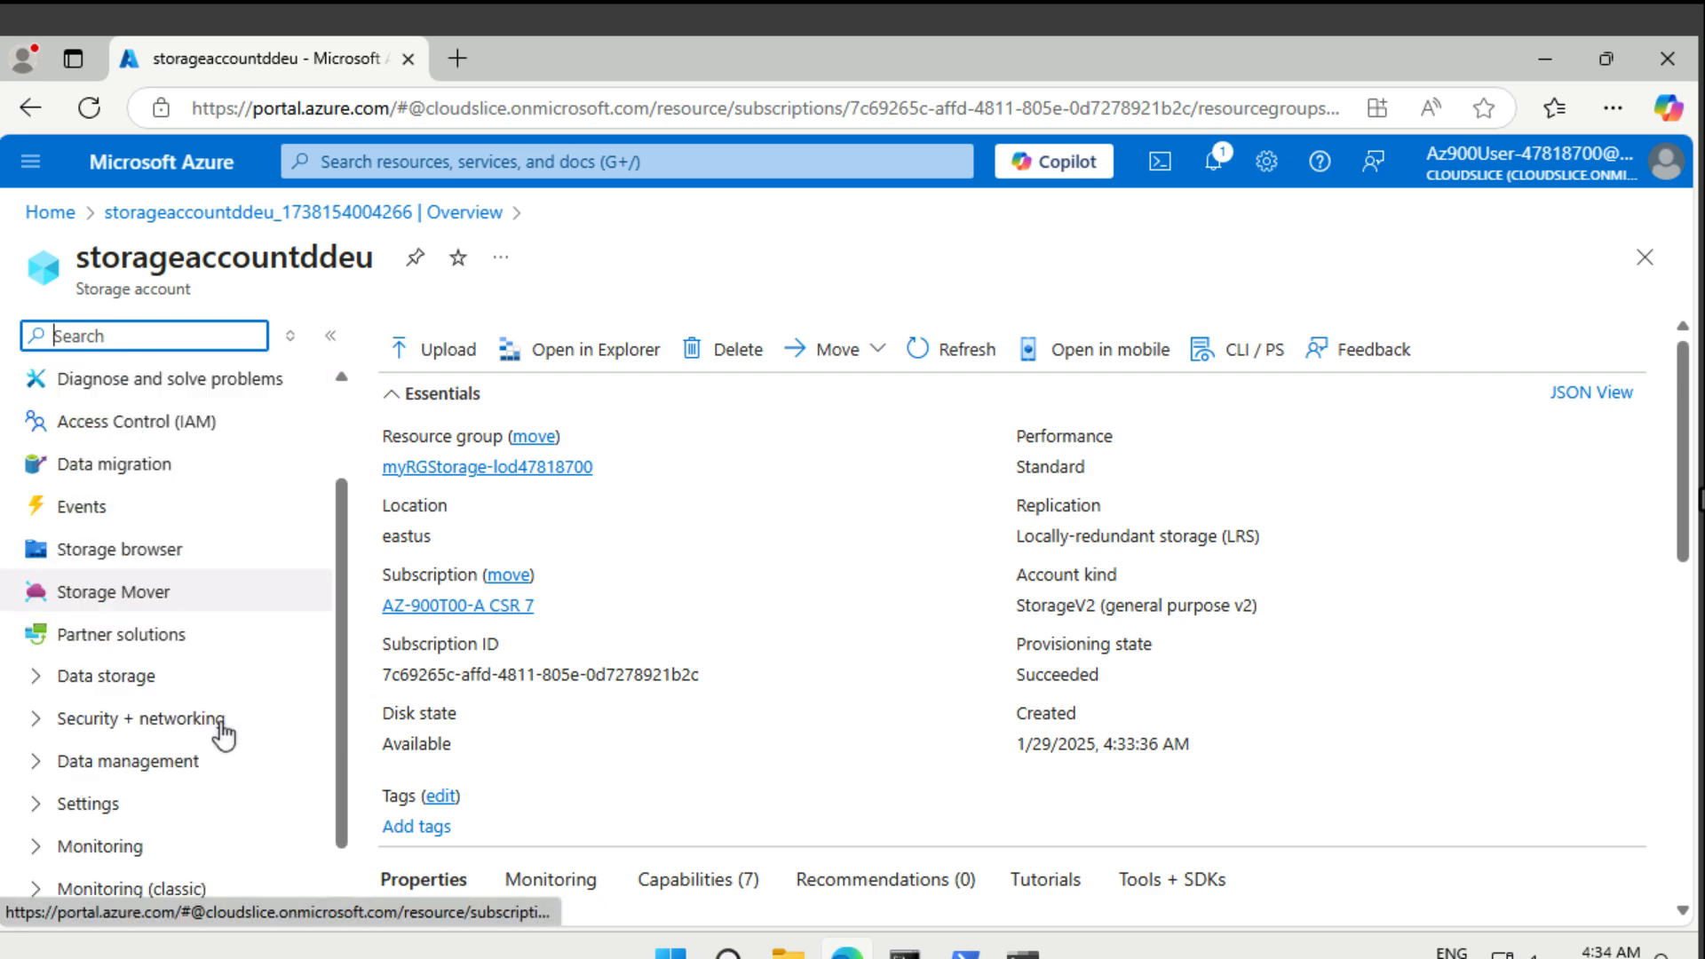
left_click(40, 679)
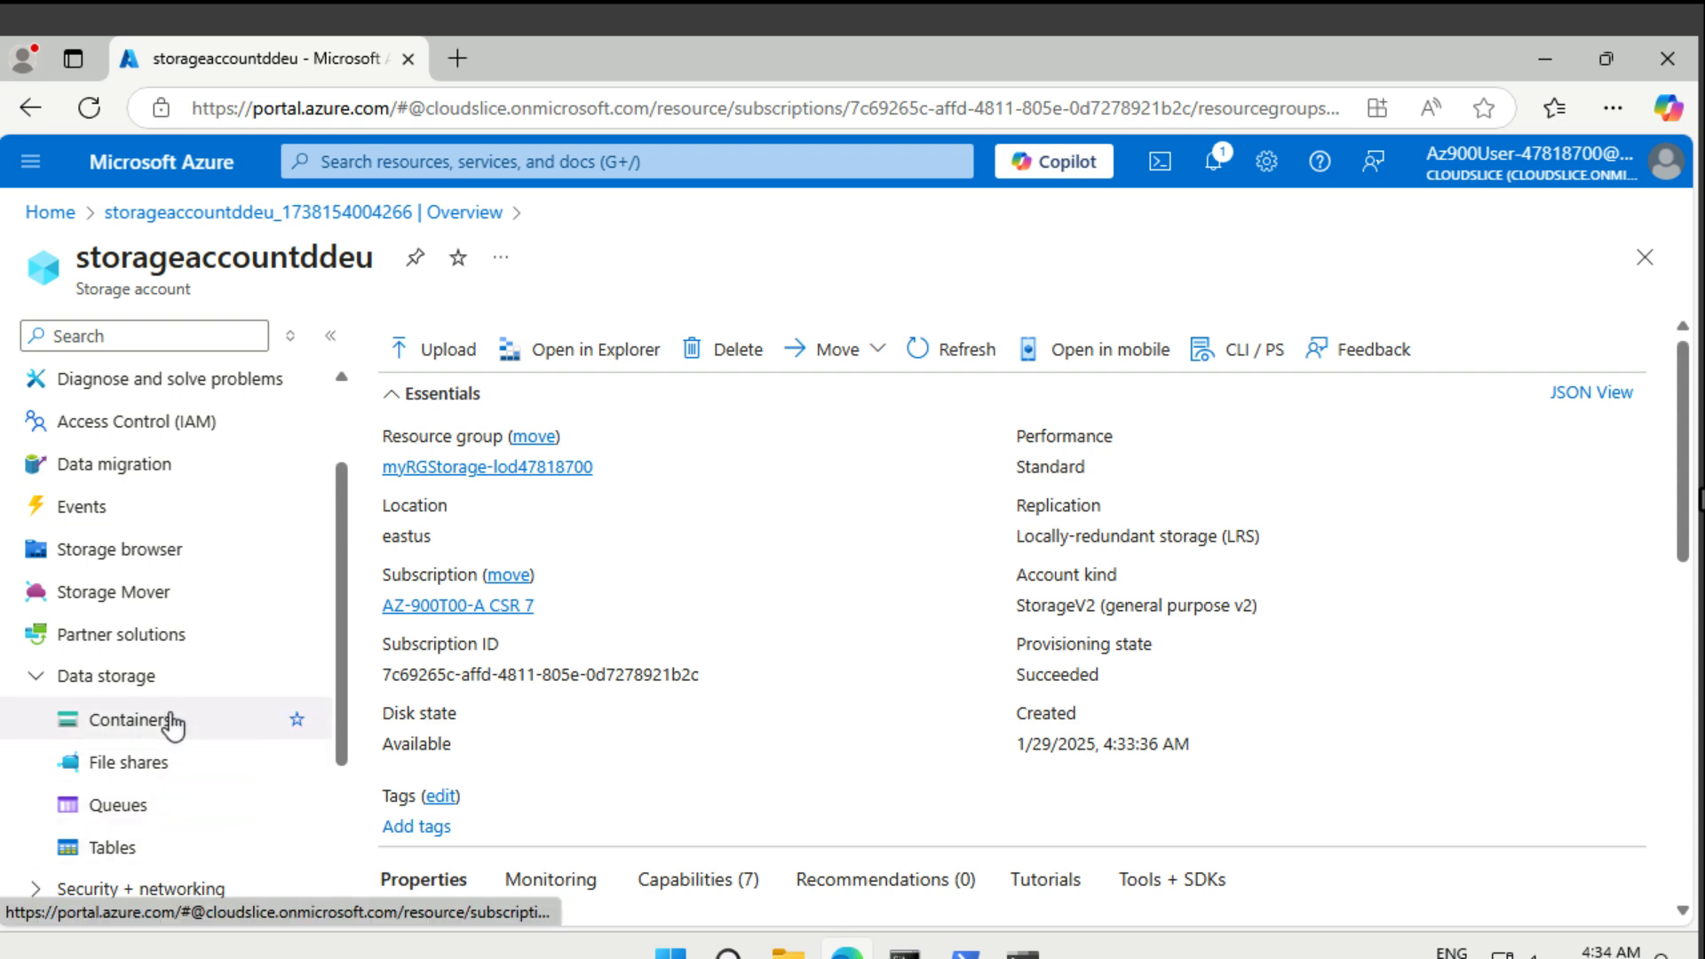
left_click(170, 720)
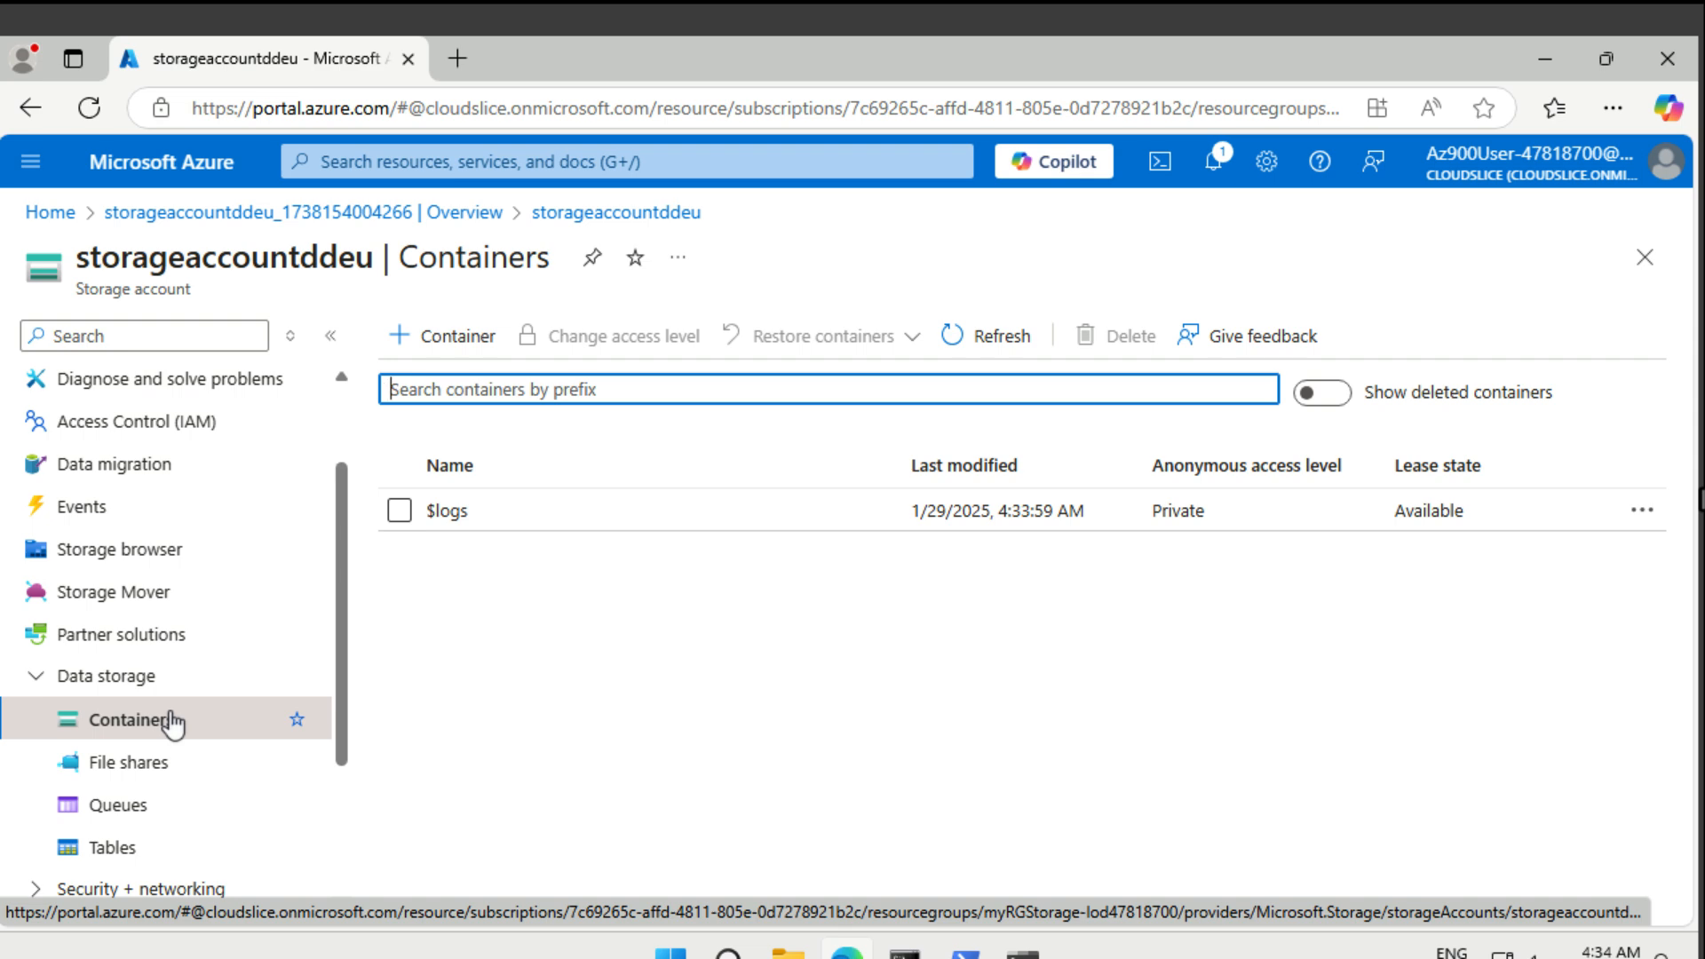
left_click(468, 337)
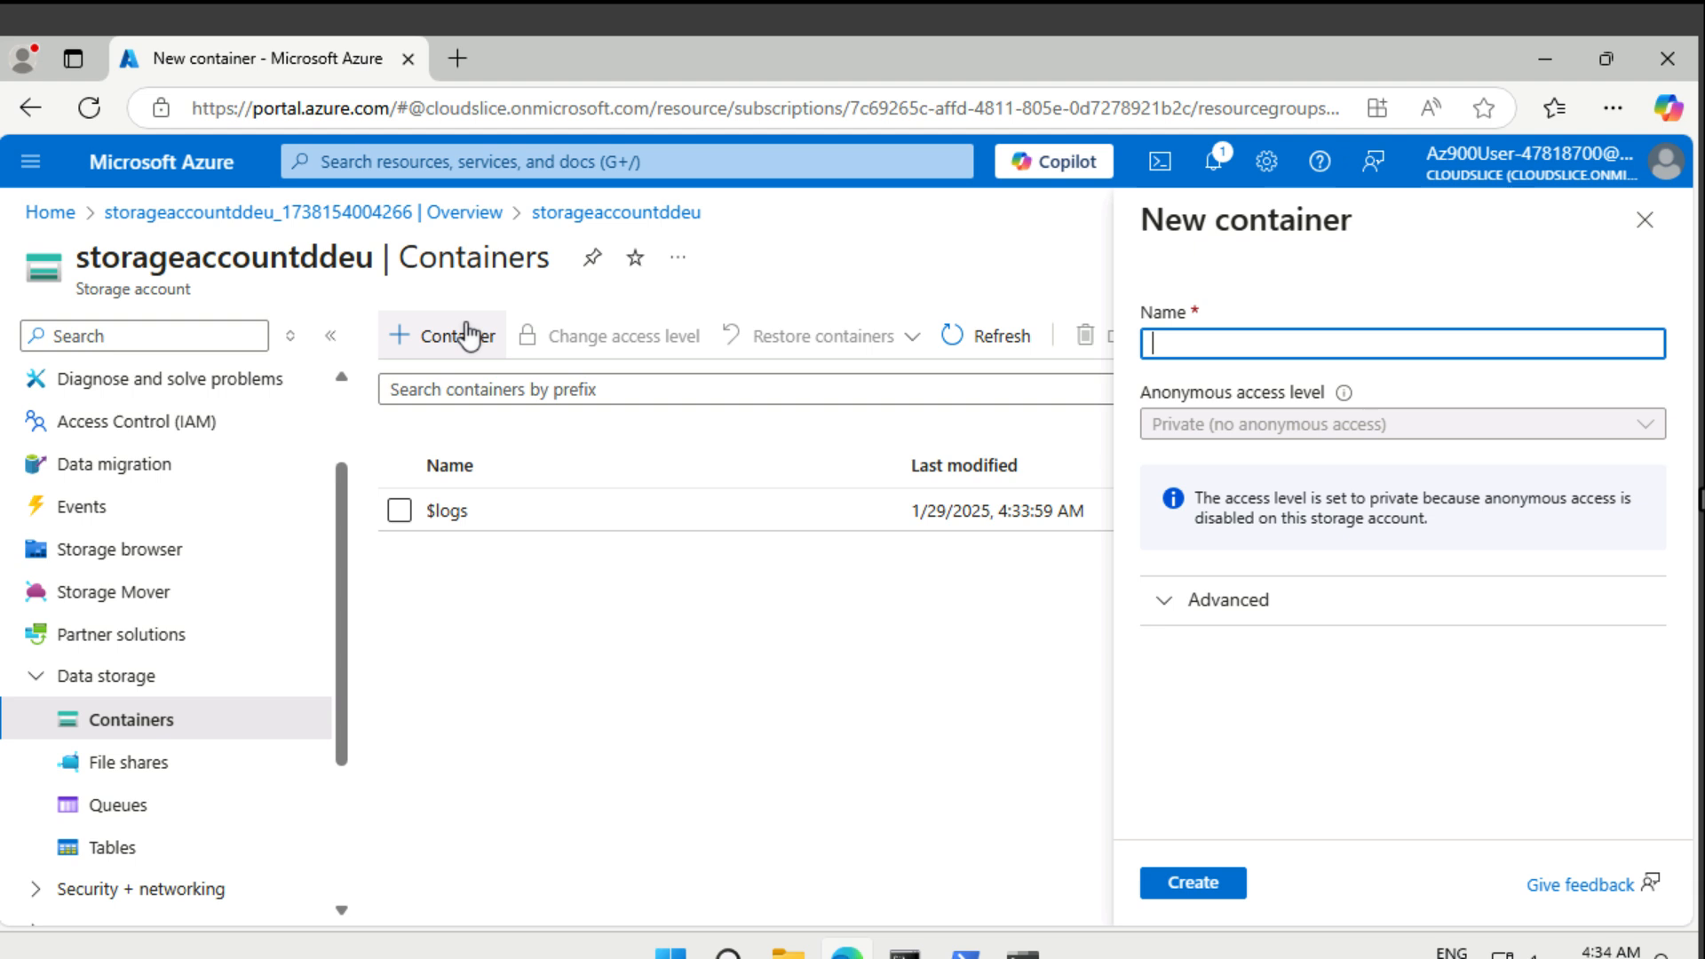
type("container1")
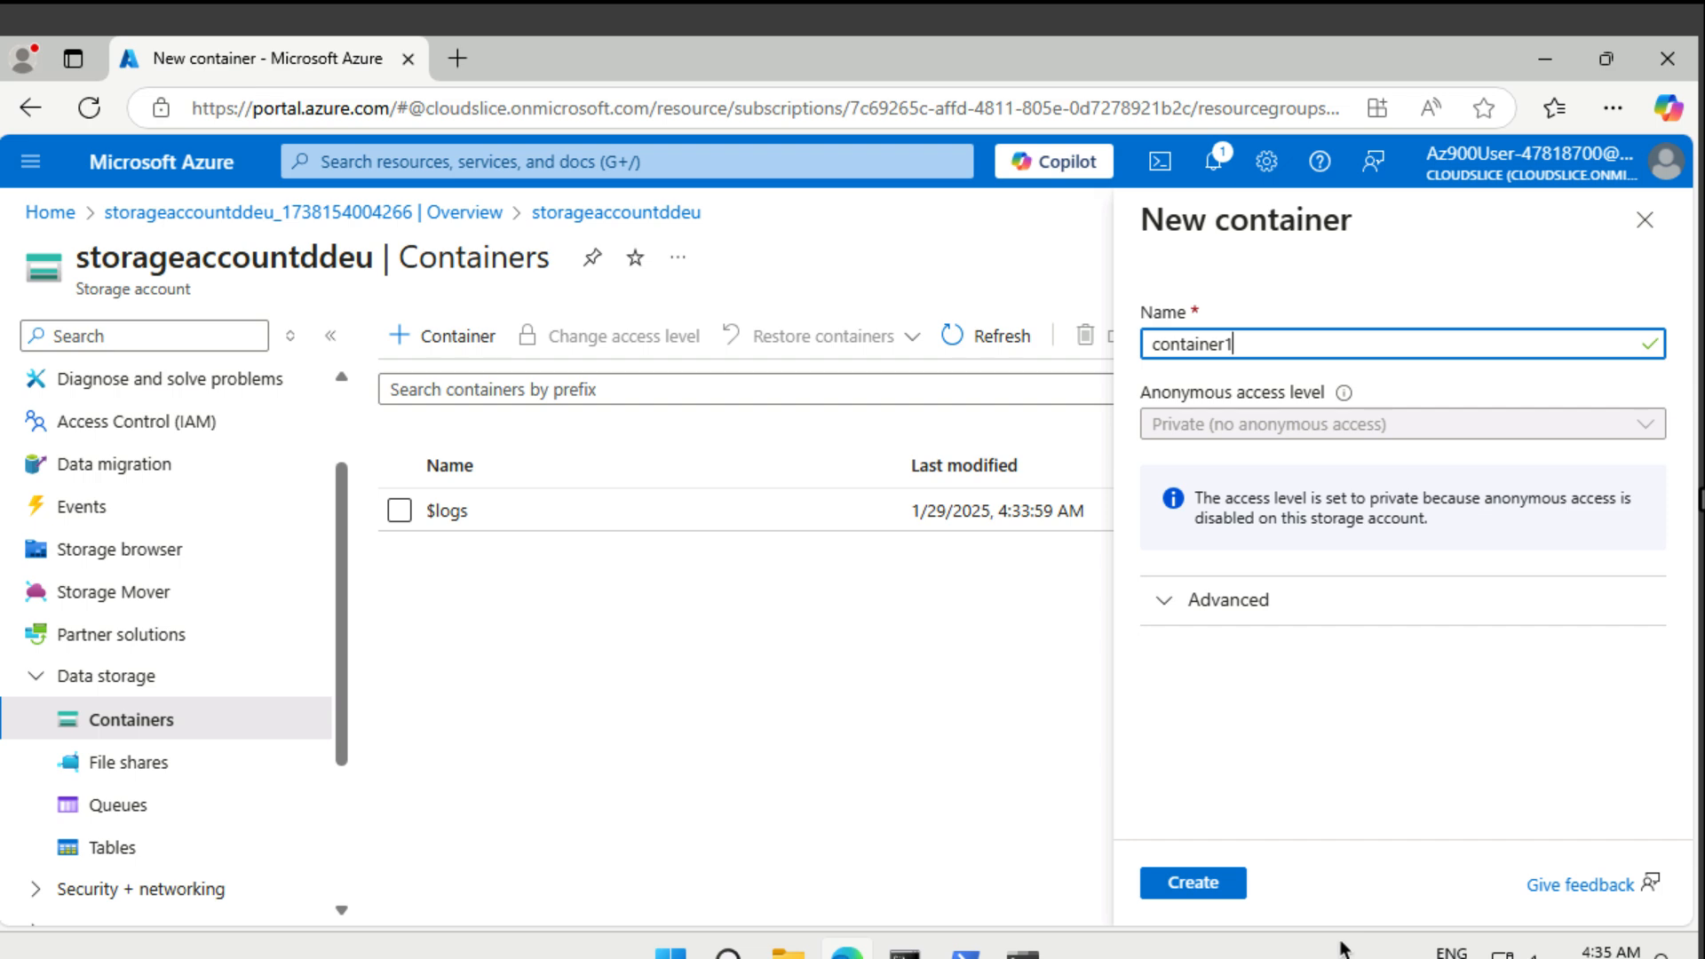
left_click(1194, 882)
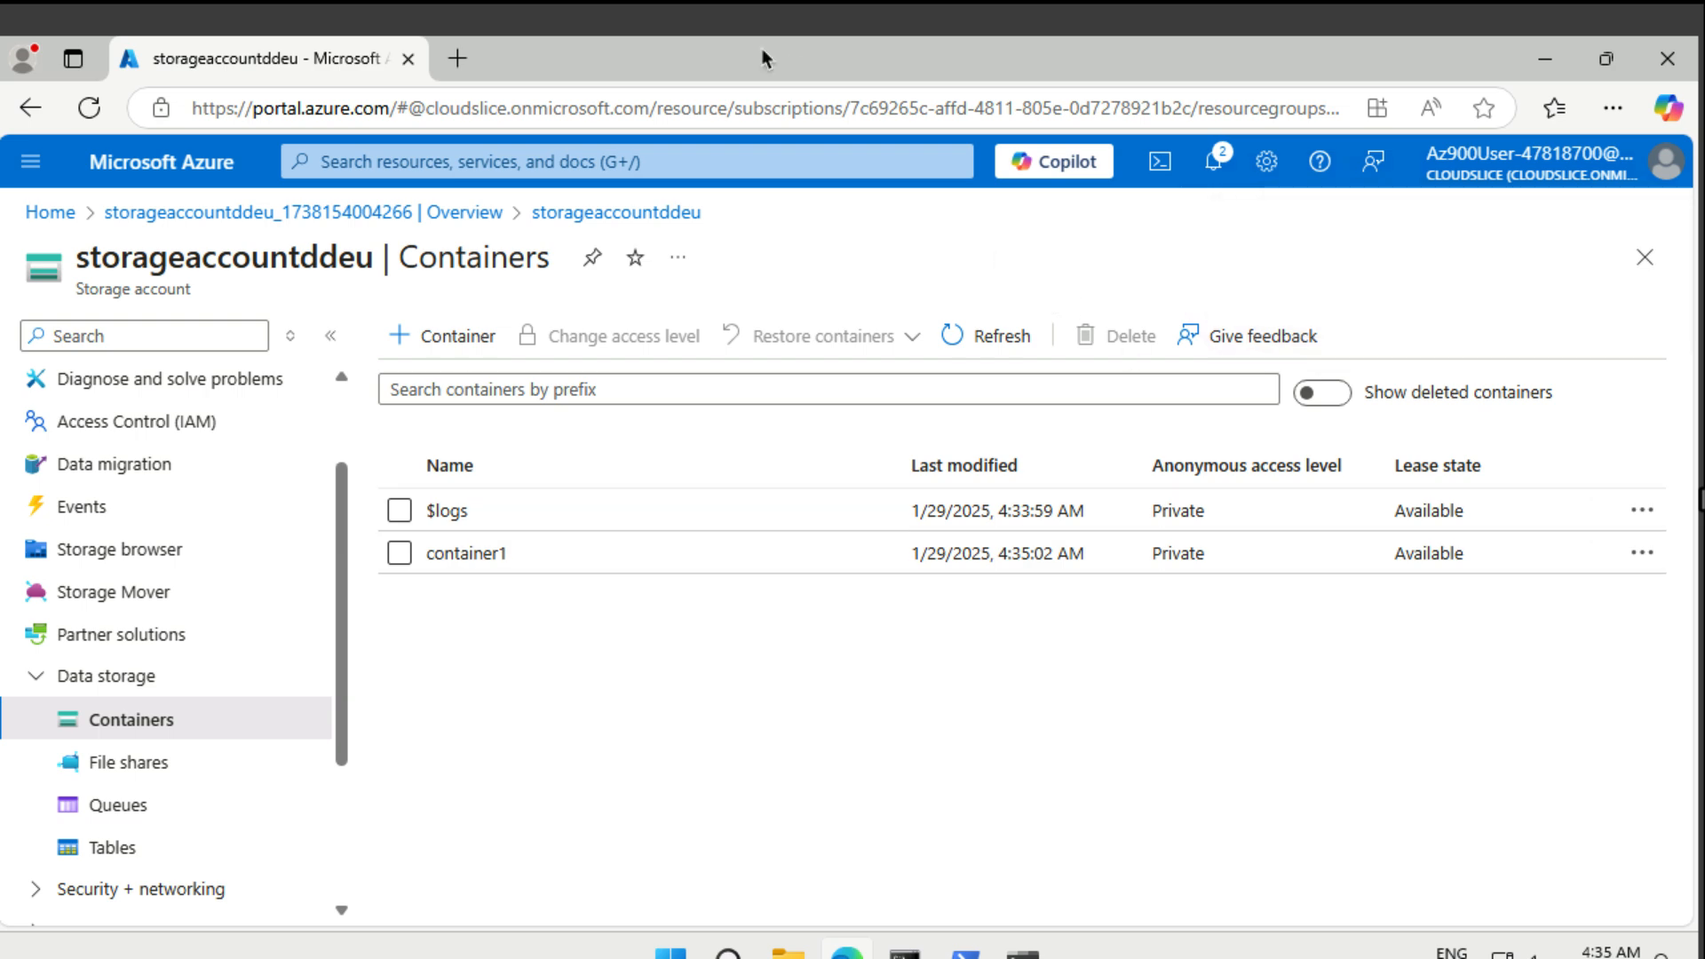
Step: Search the web for flower images in a new browser tab, accepting cookies, and open the pink flower result from webneel.com
left_click(457, 58)
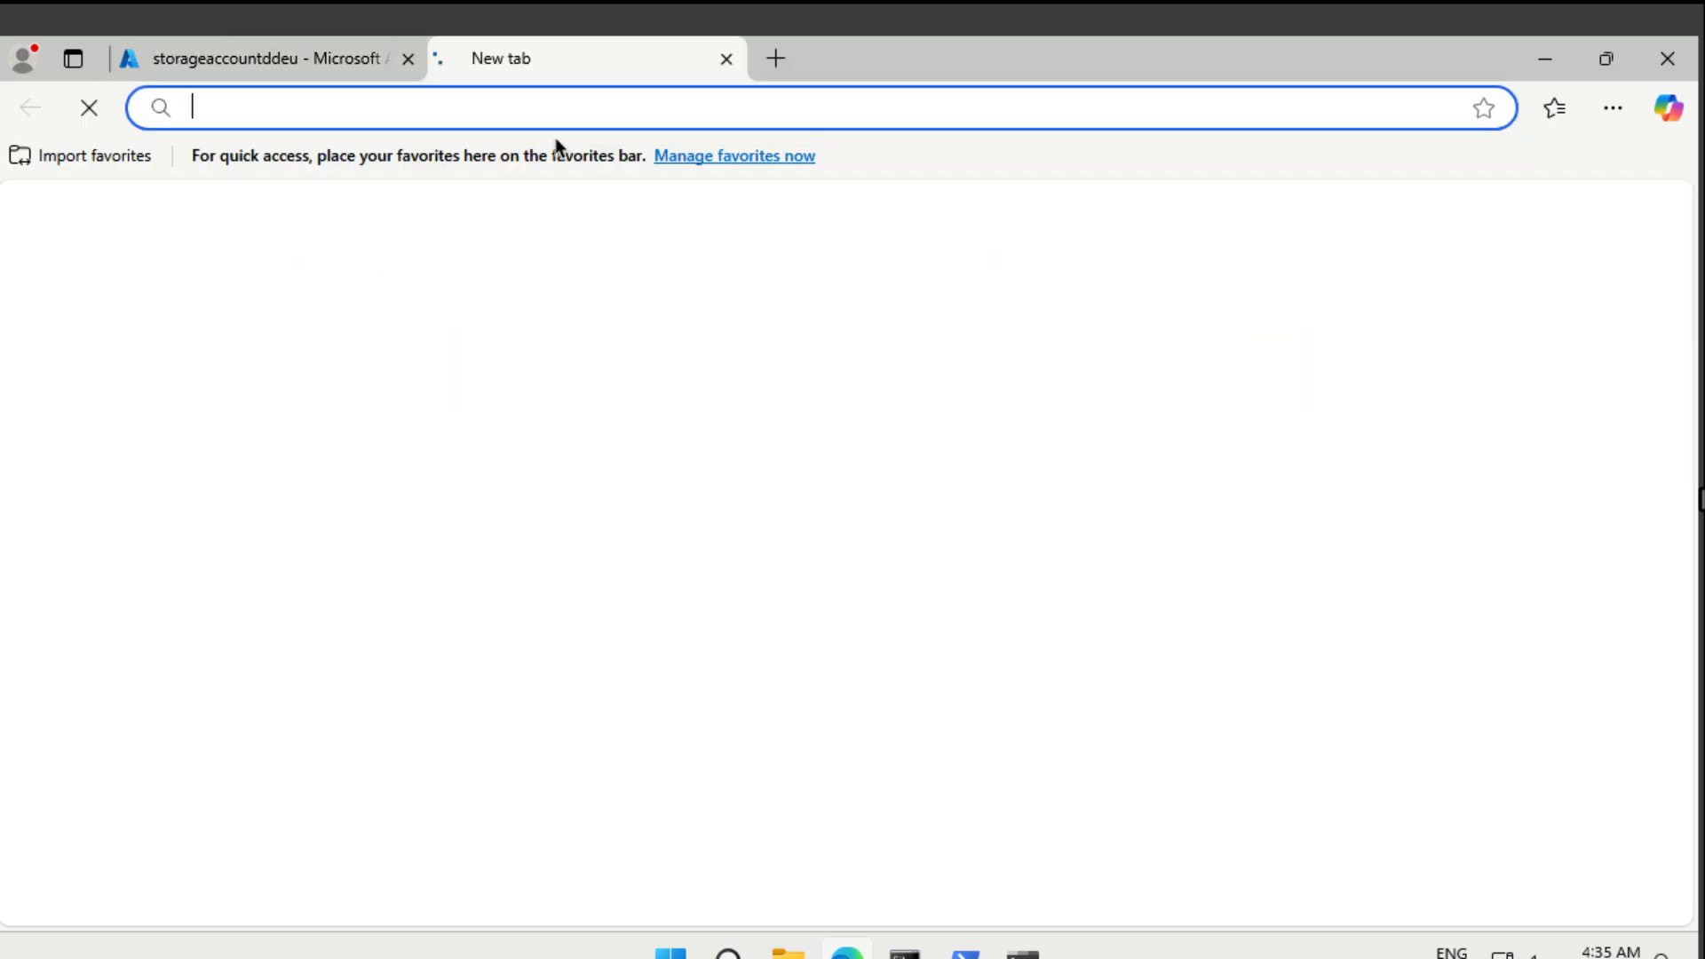
type("flower images")
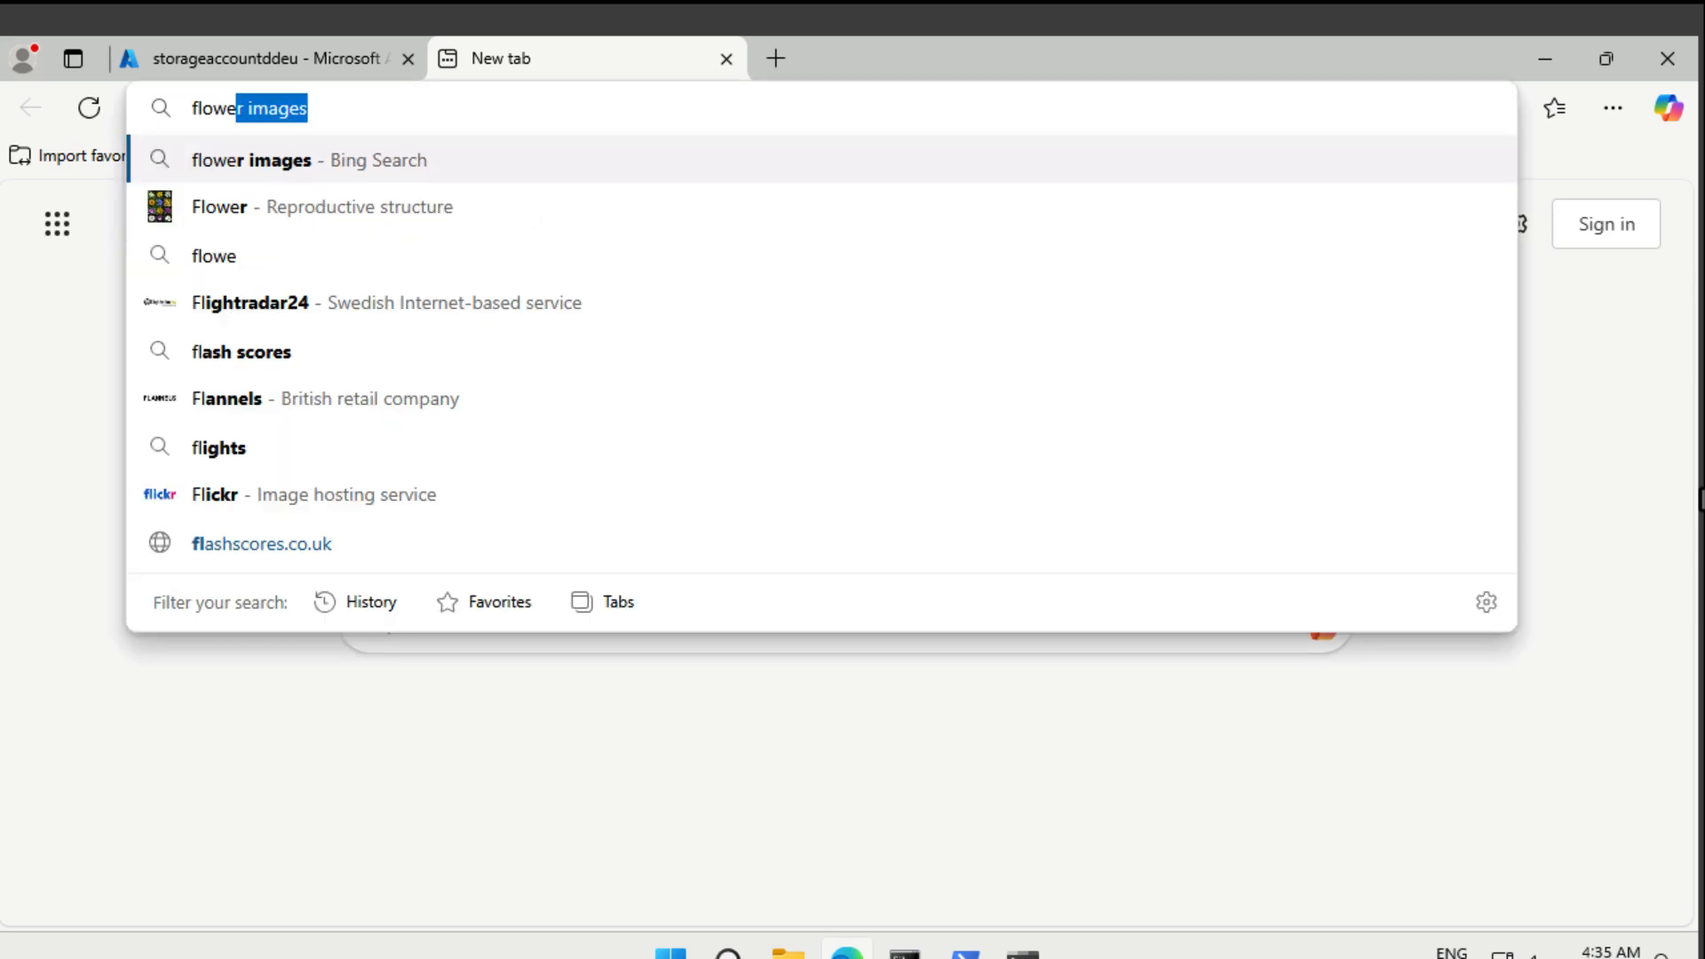
key("Return")
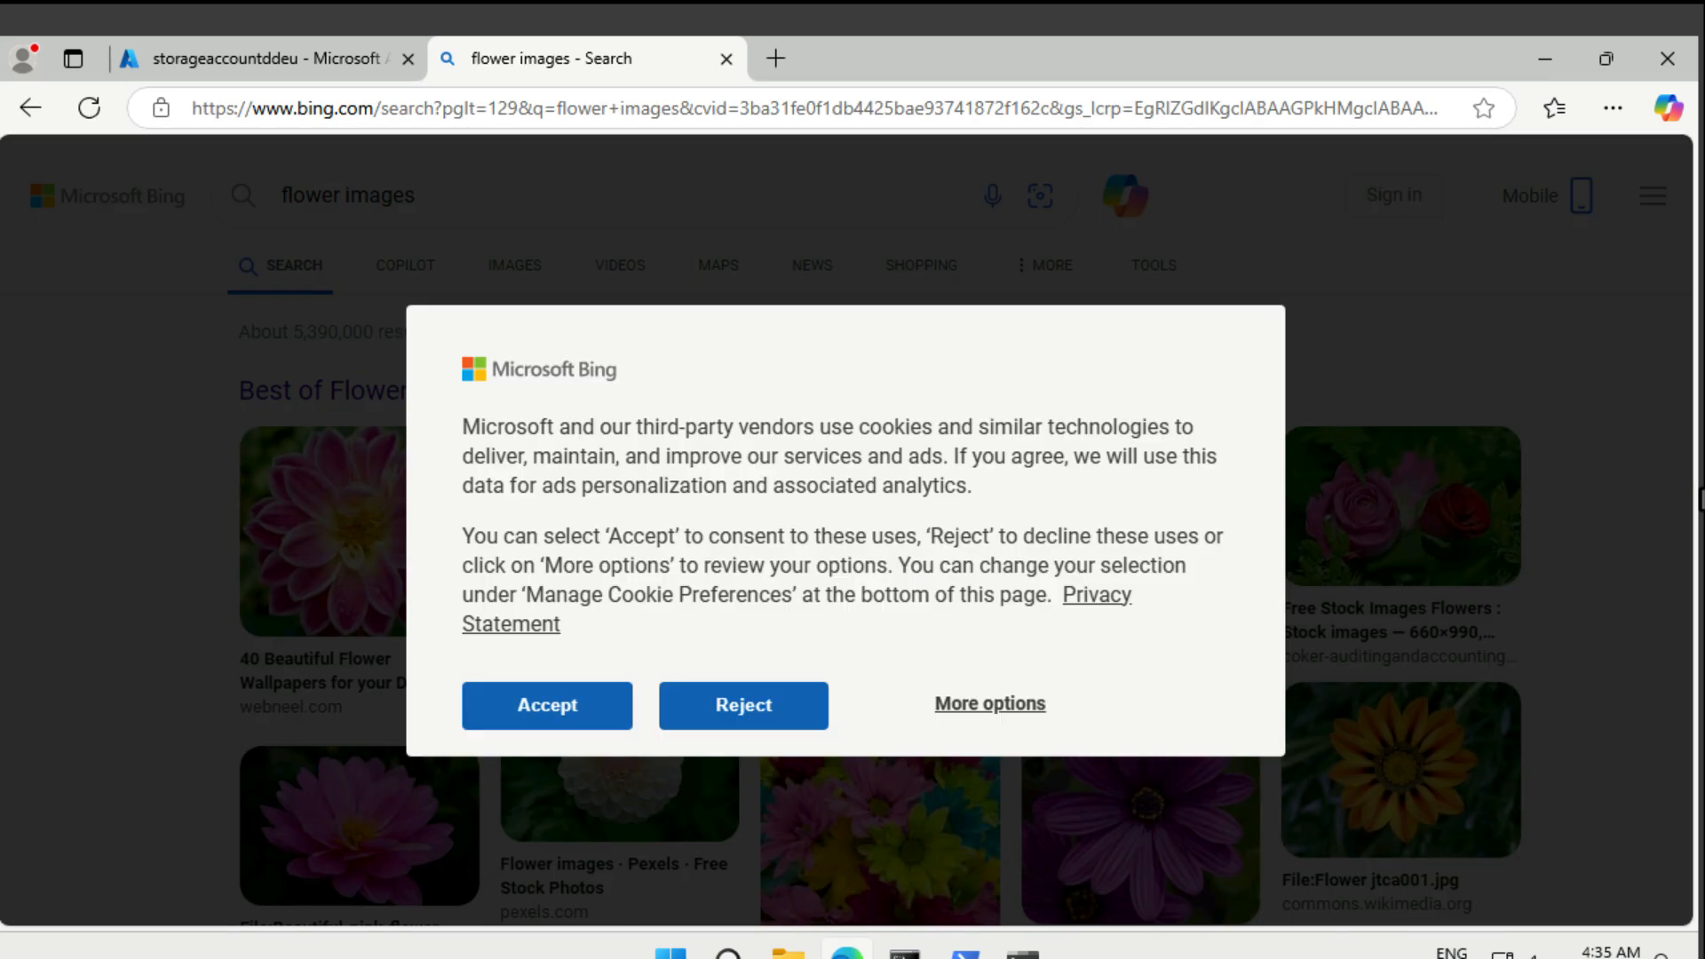
left_click(604, 700)
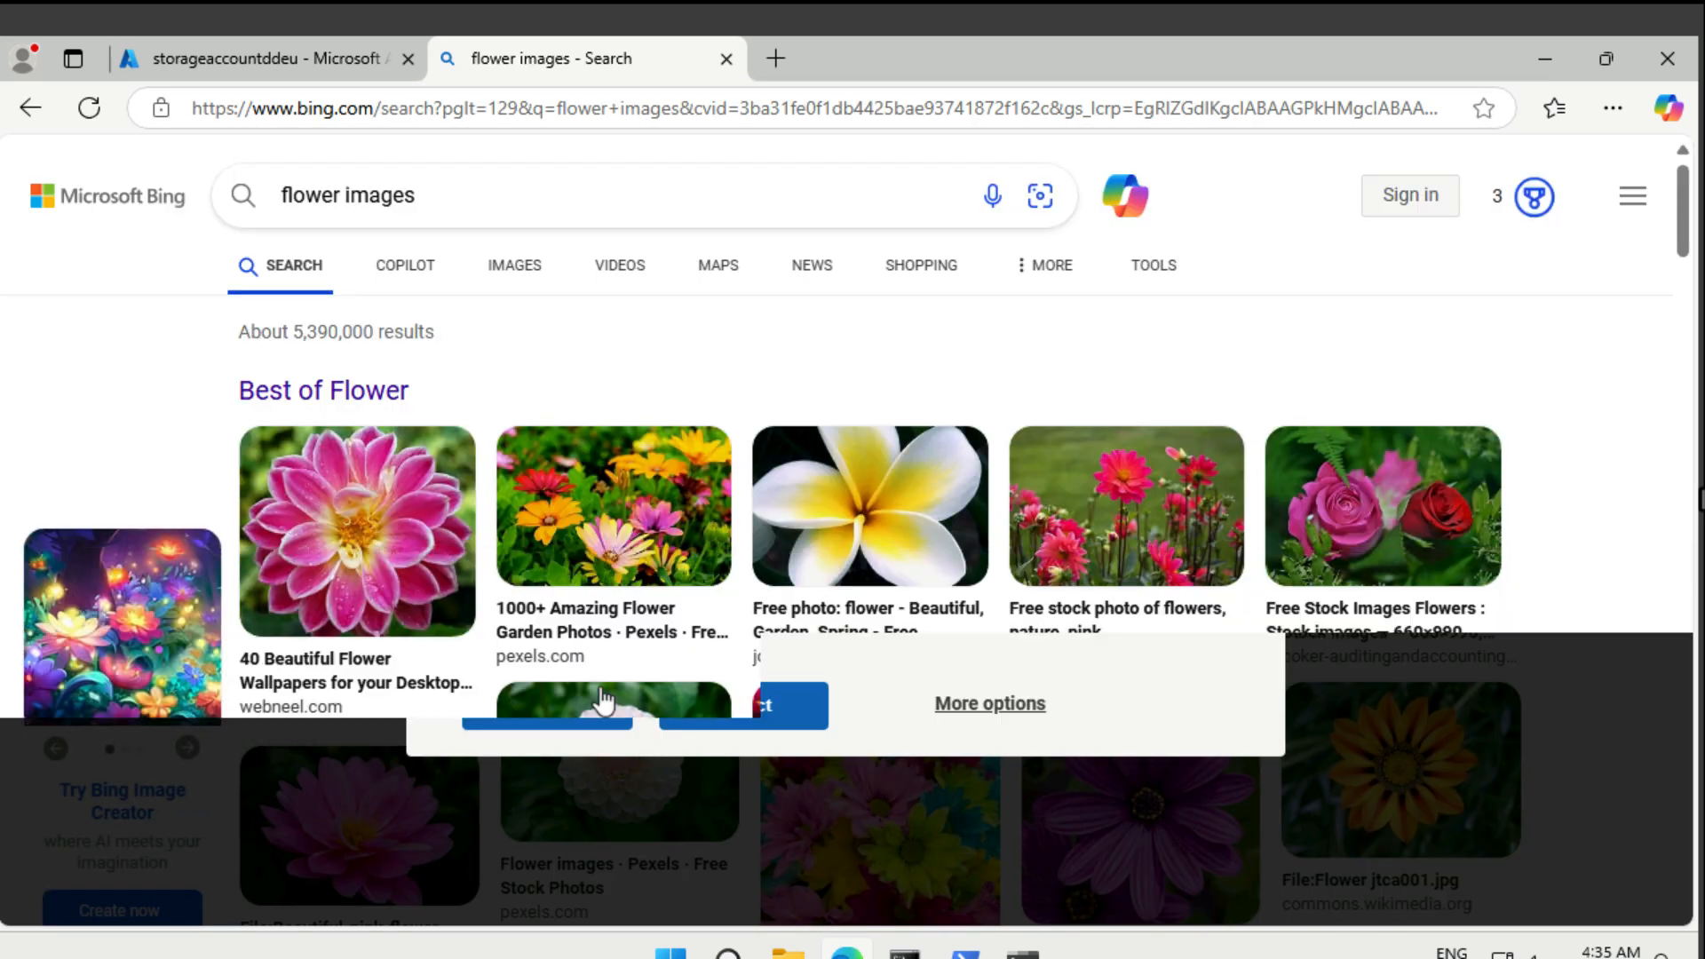
left_click(416, 599)
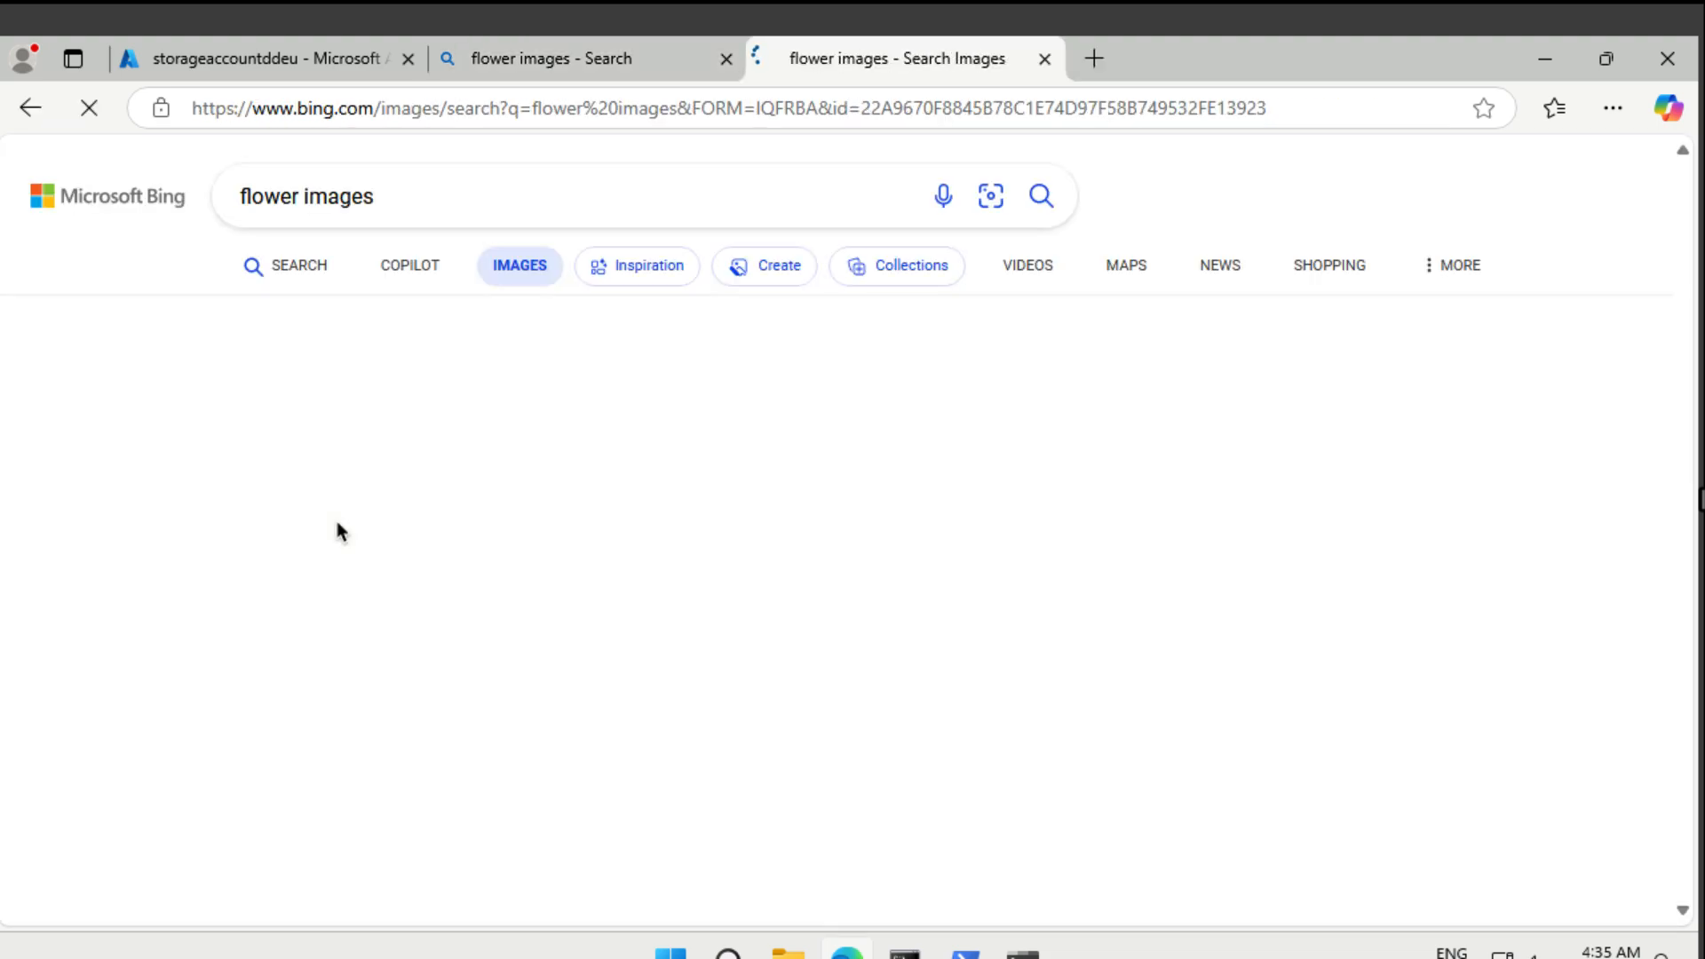
left_click(341, 536)
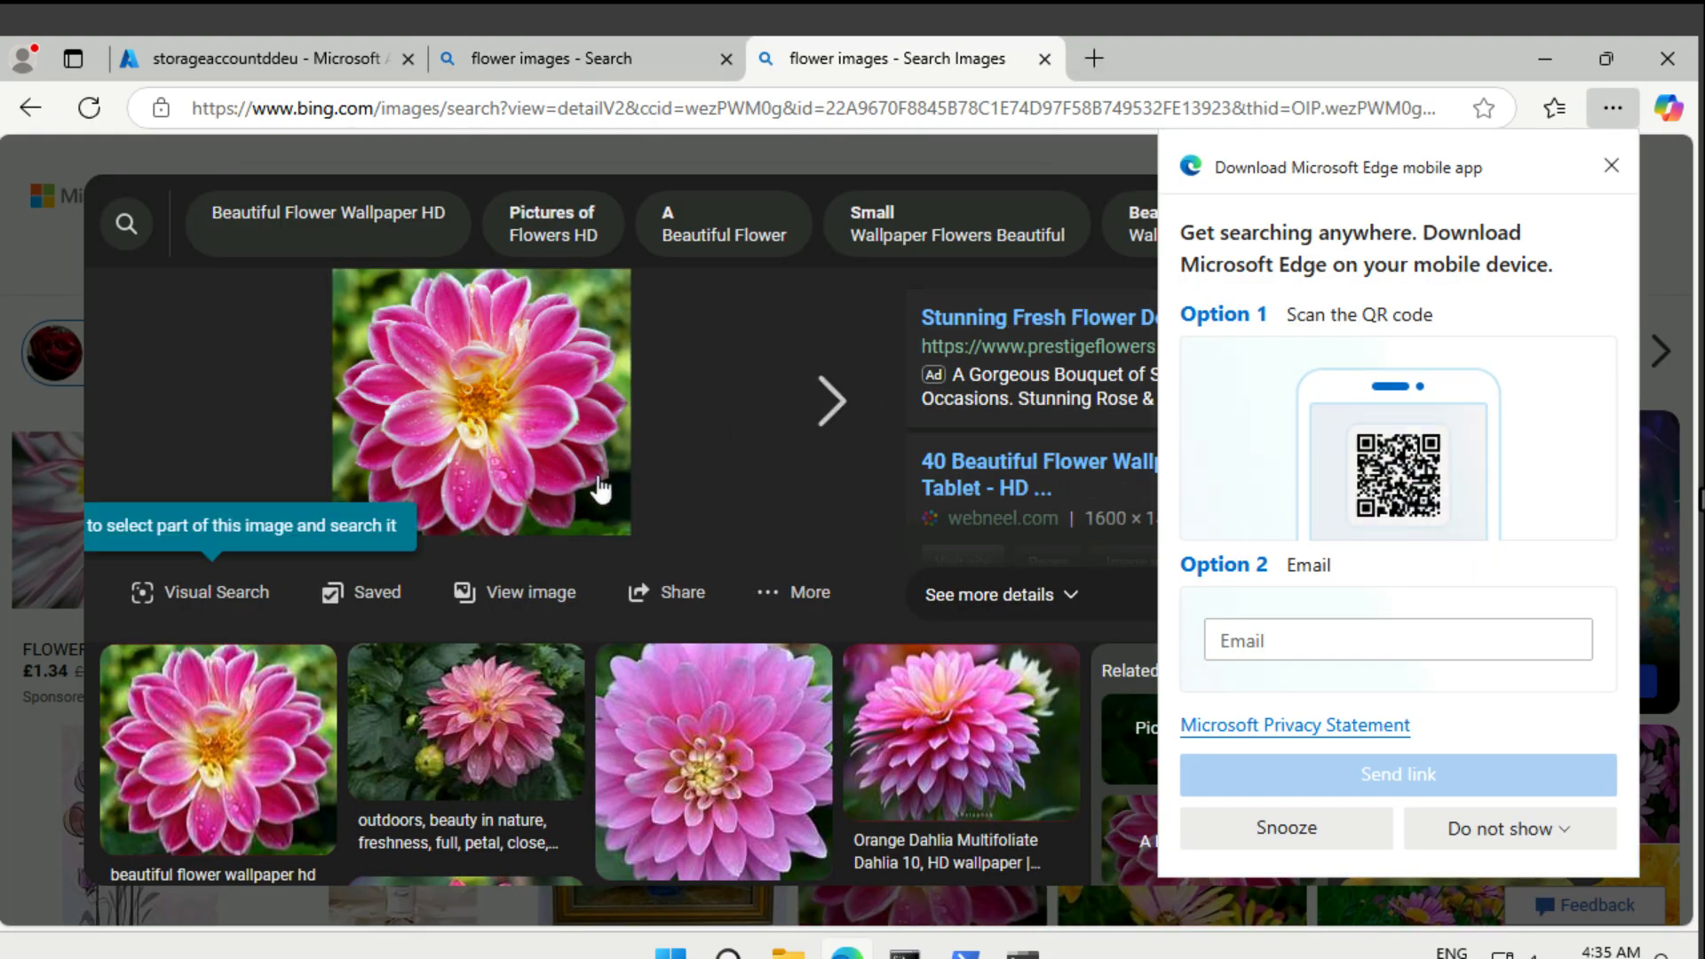
Step: View the pink flower image at full size and save it to Downloads as 4-beautiful-flower-wallpaper-hd-saxyman.jpg
left_click(809, 593)
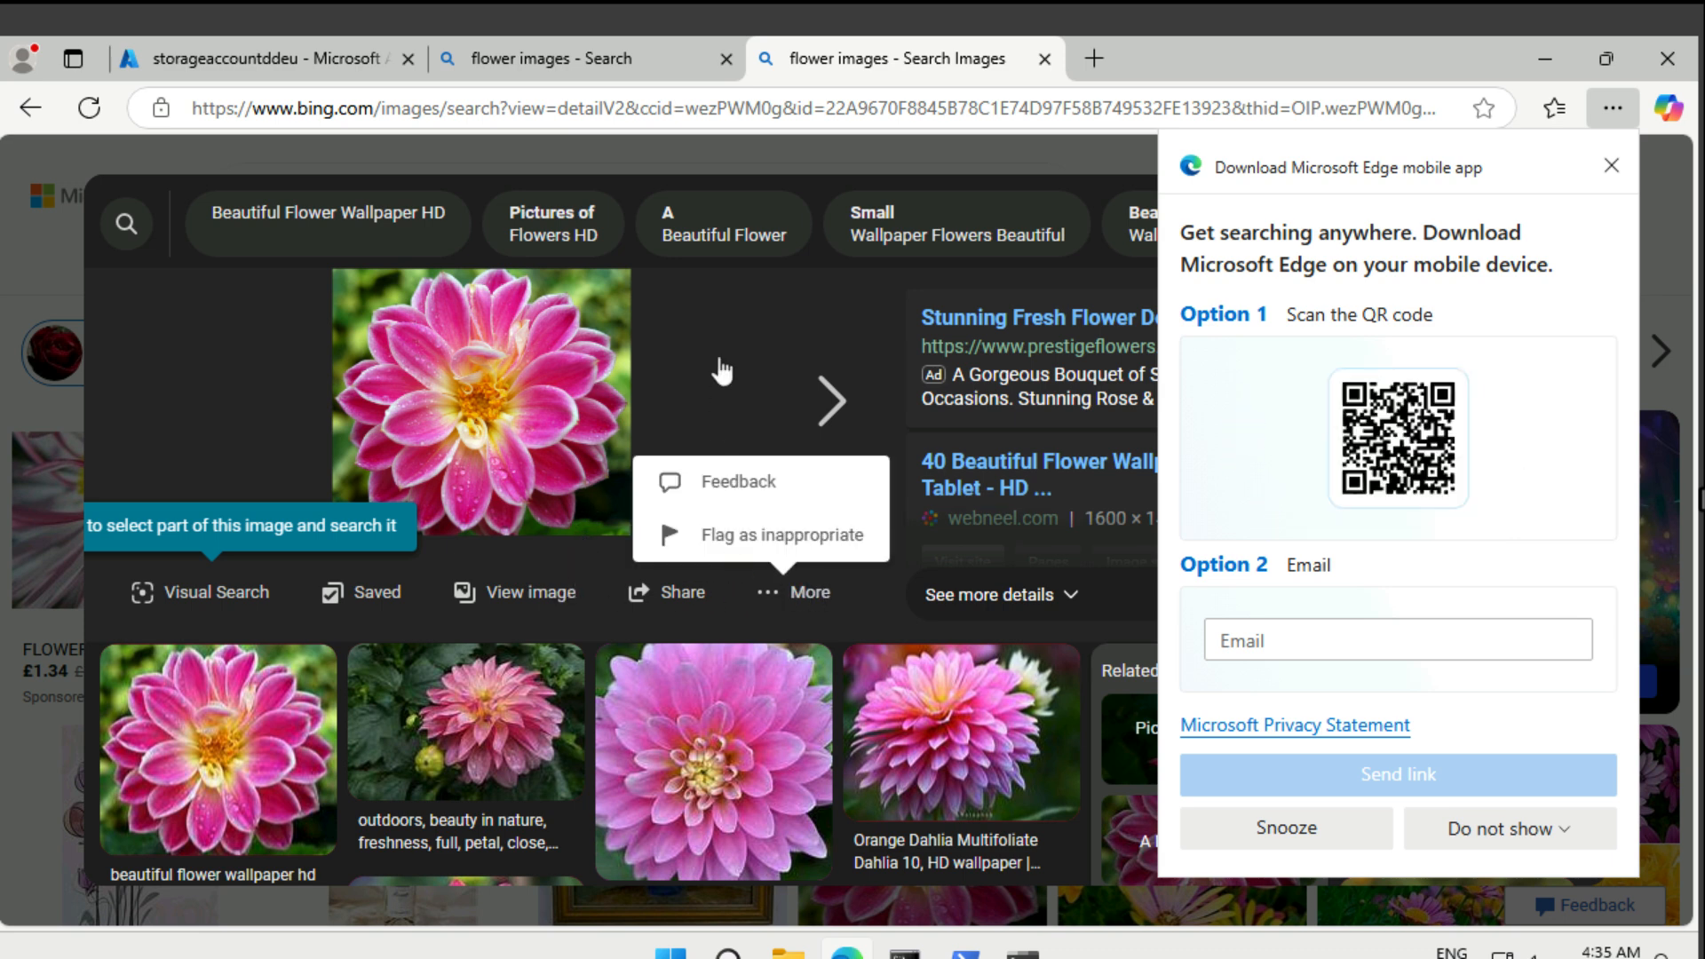
left_click(503, 596)
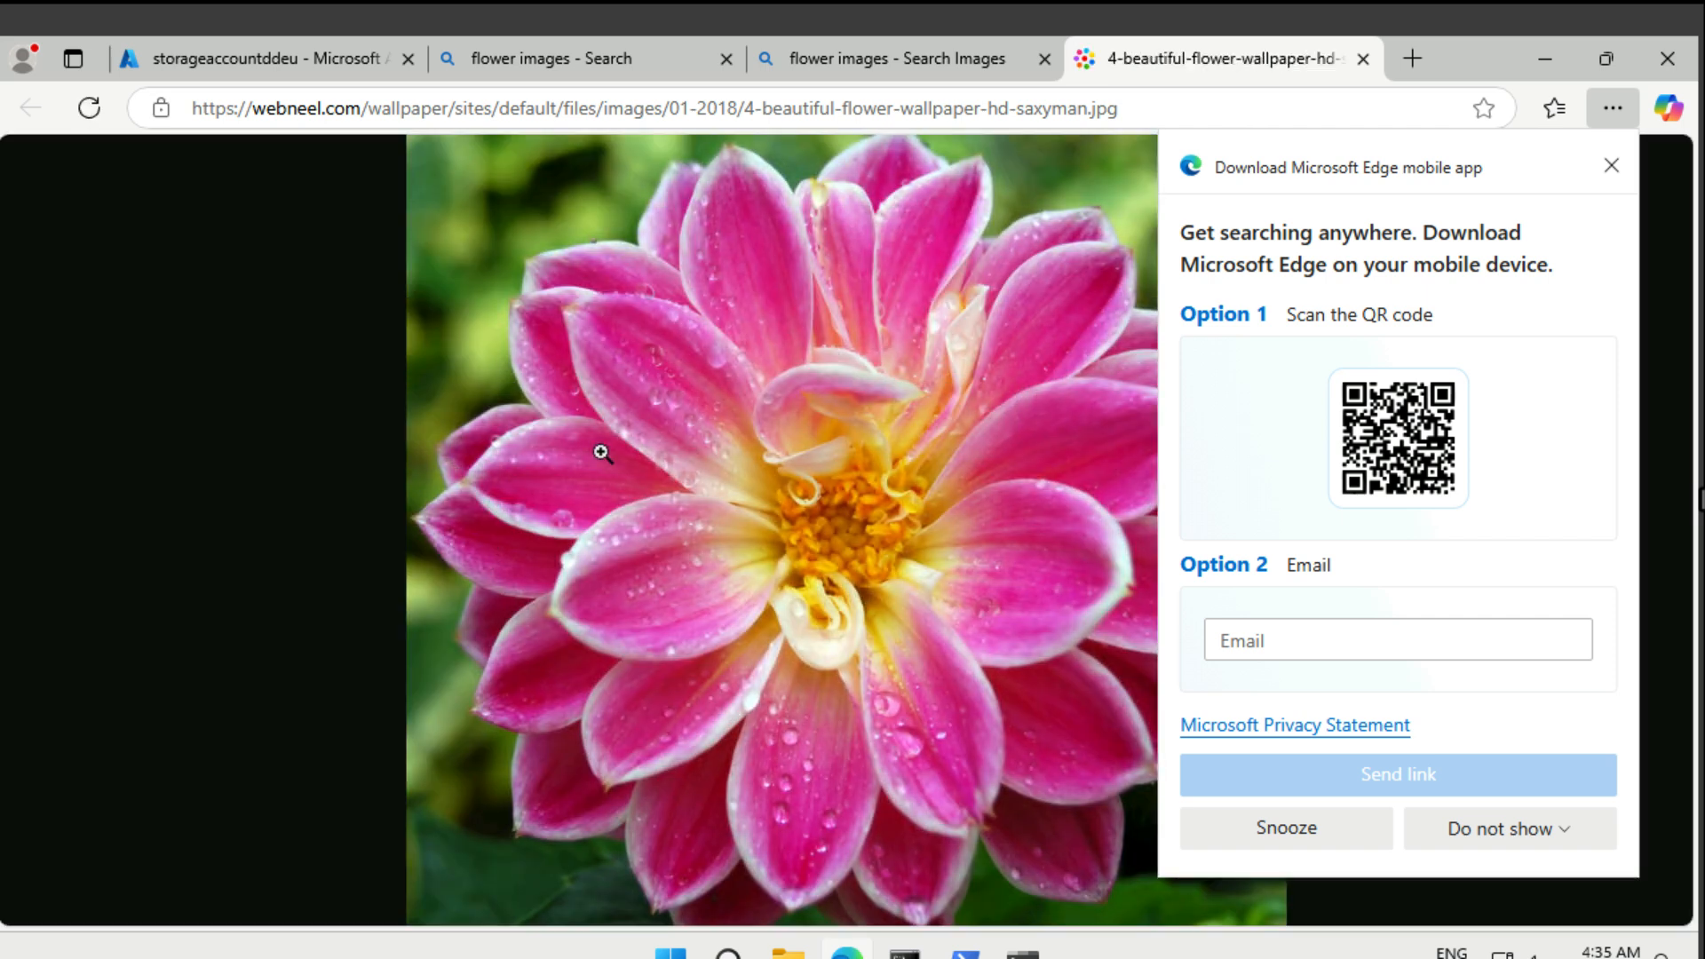
right_click(600, 453)
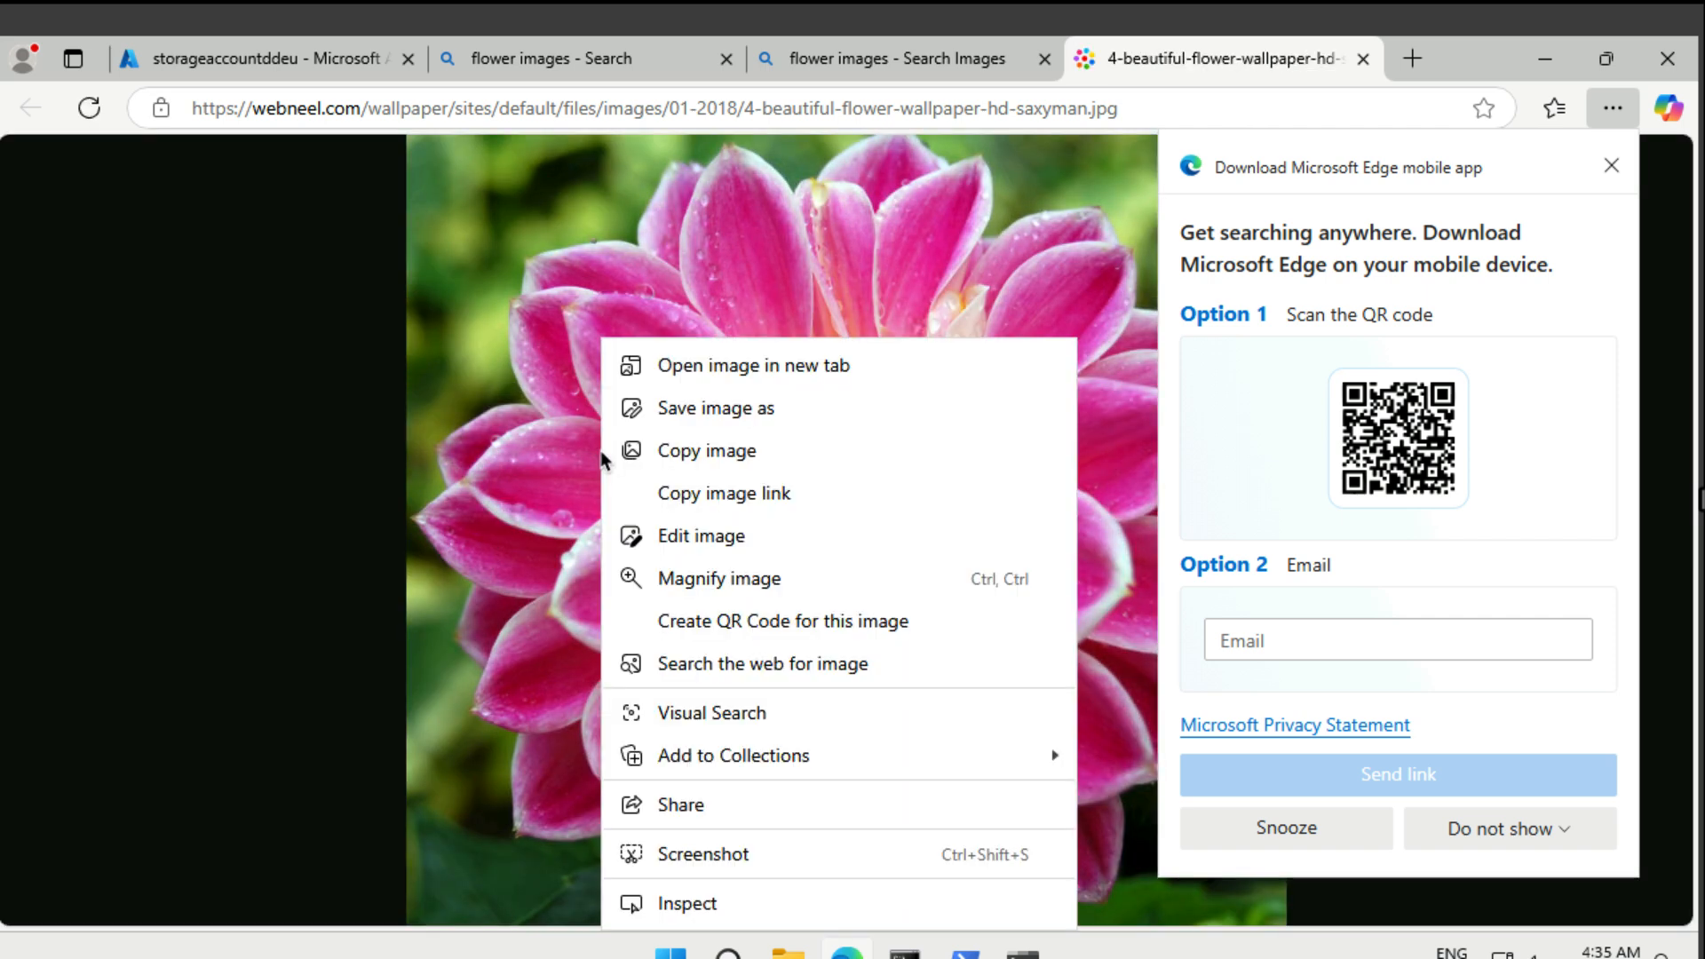
left_click(710, 410)
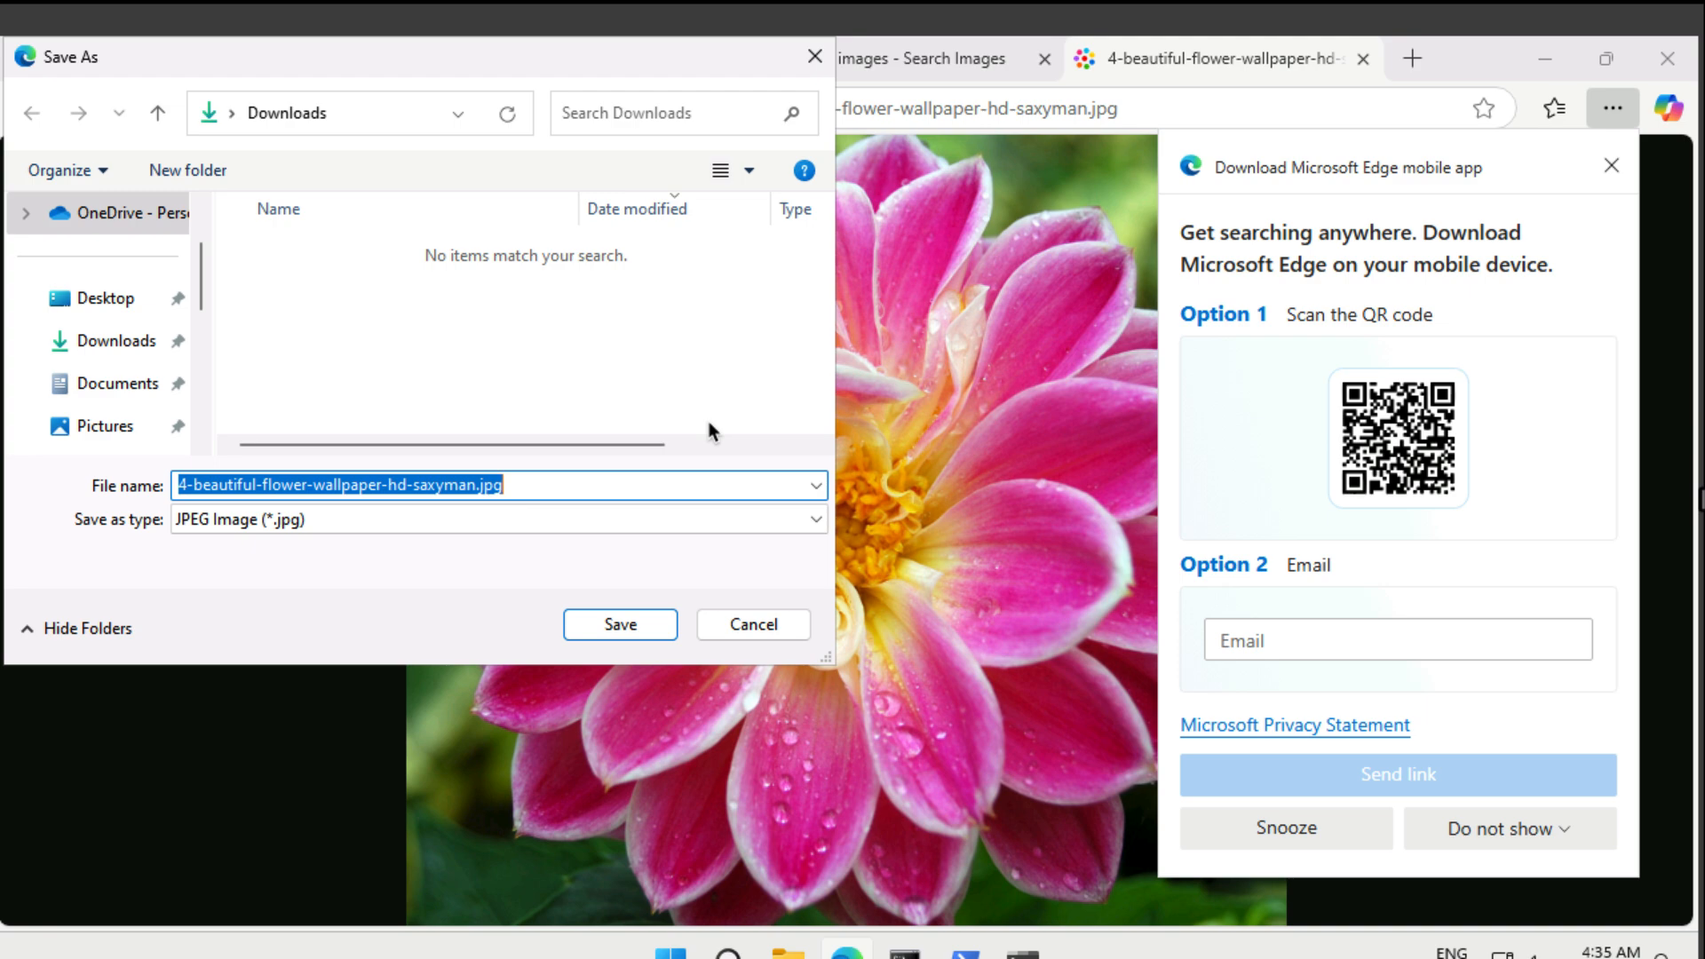
key("Return")
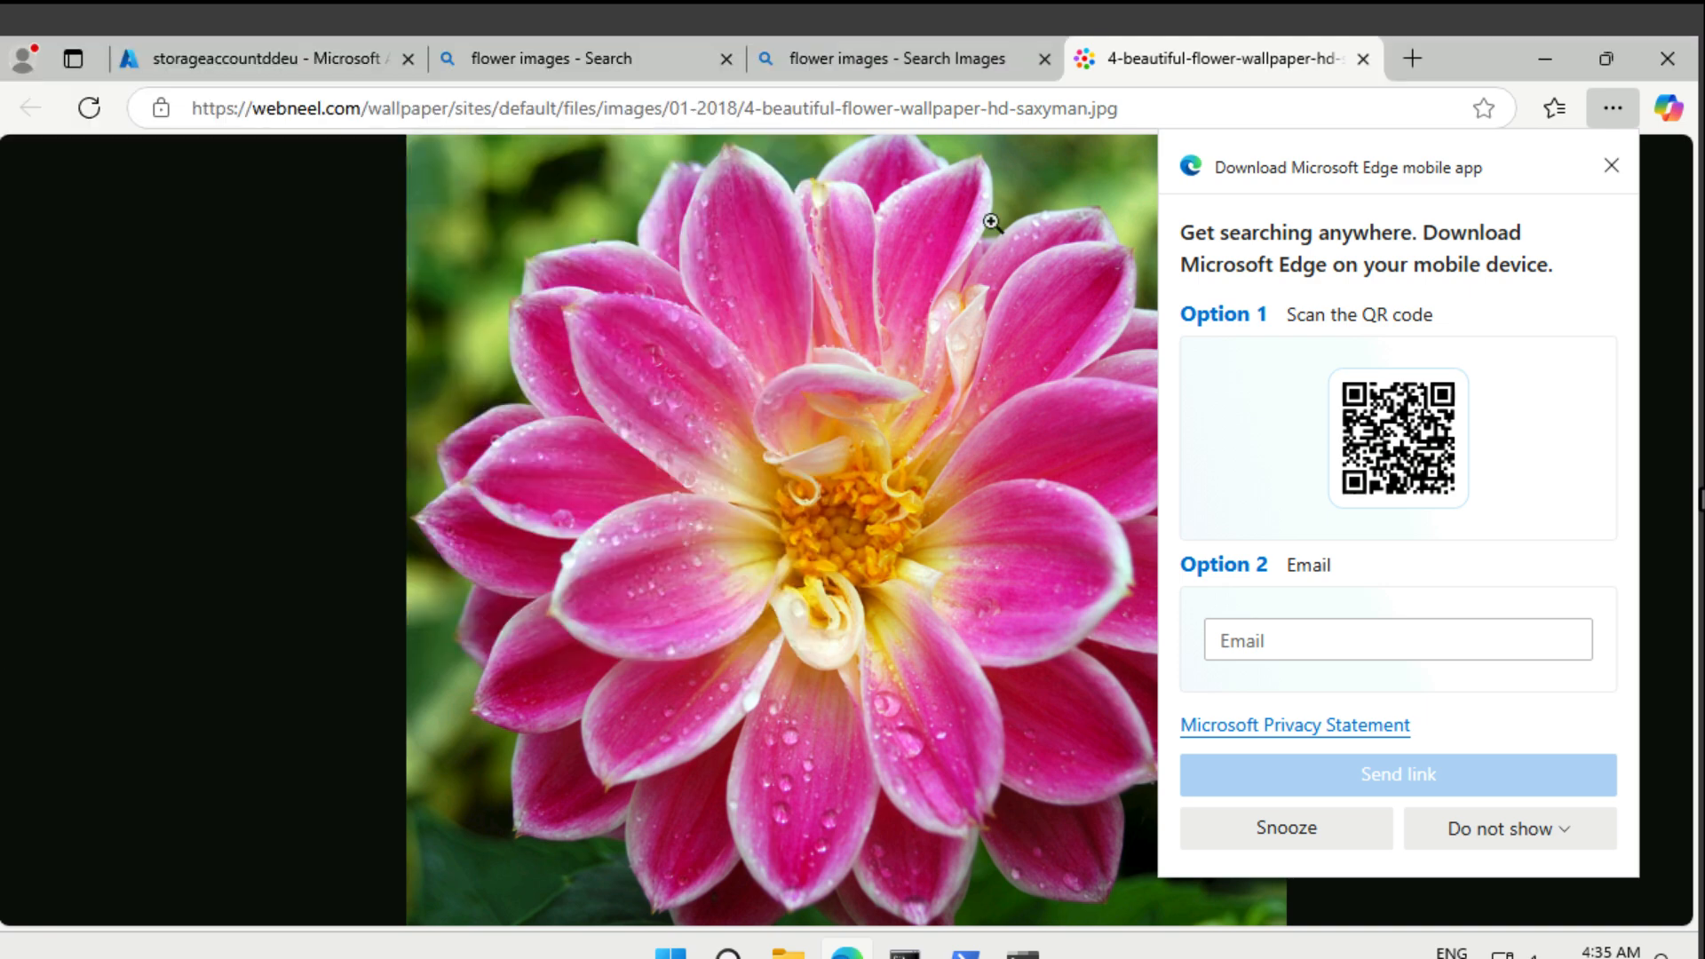
Step: Close the full-size image and image search tabs, and dismiss the Edge mobile app offer
left_click(1363, 59)
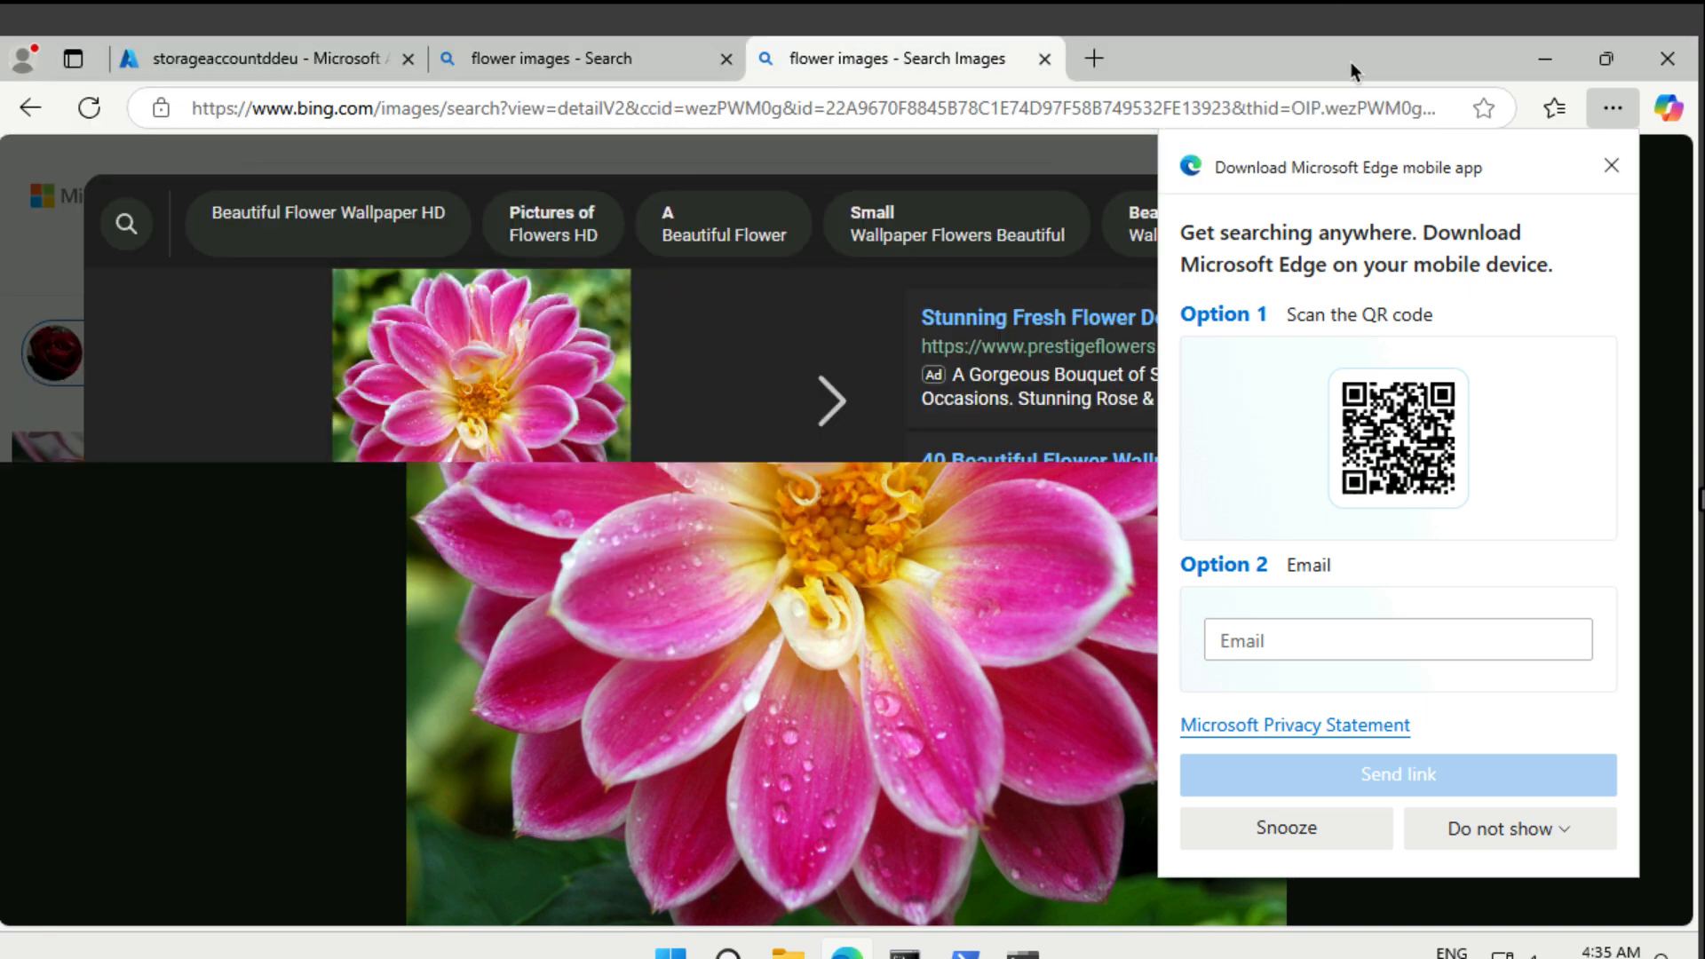
left_click(1044, 59)
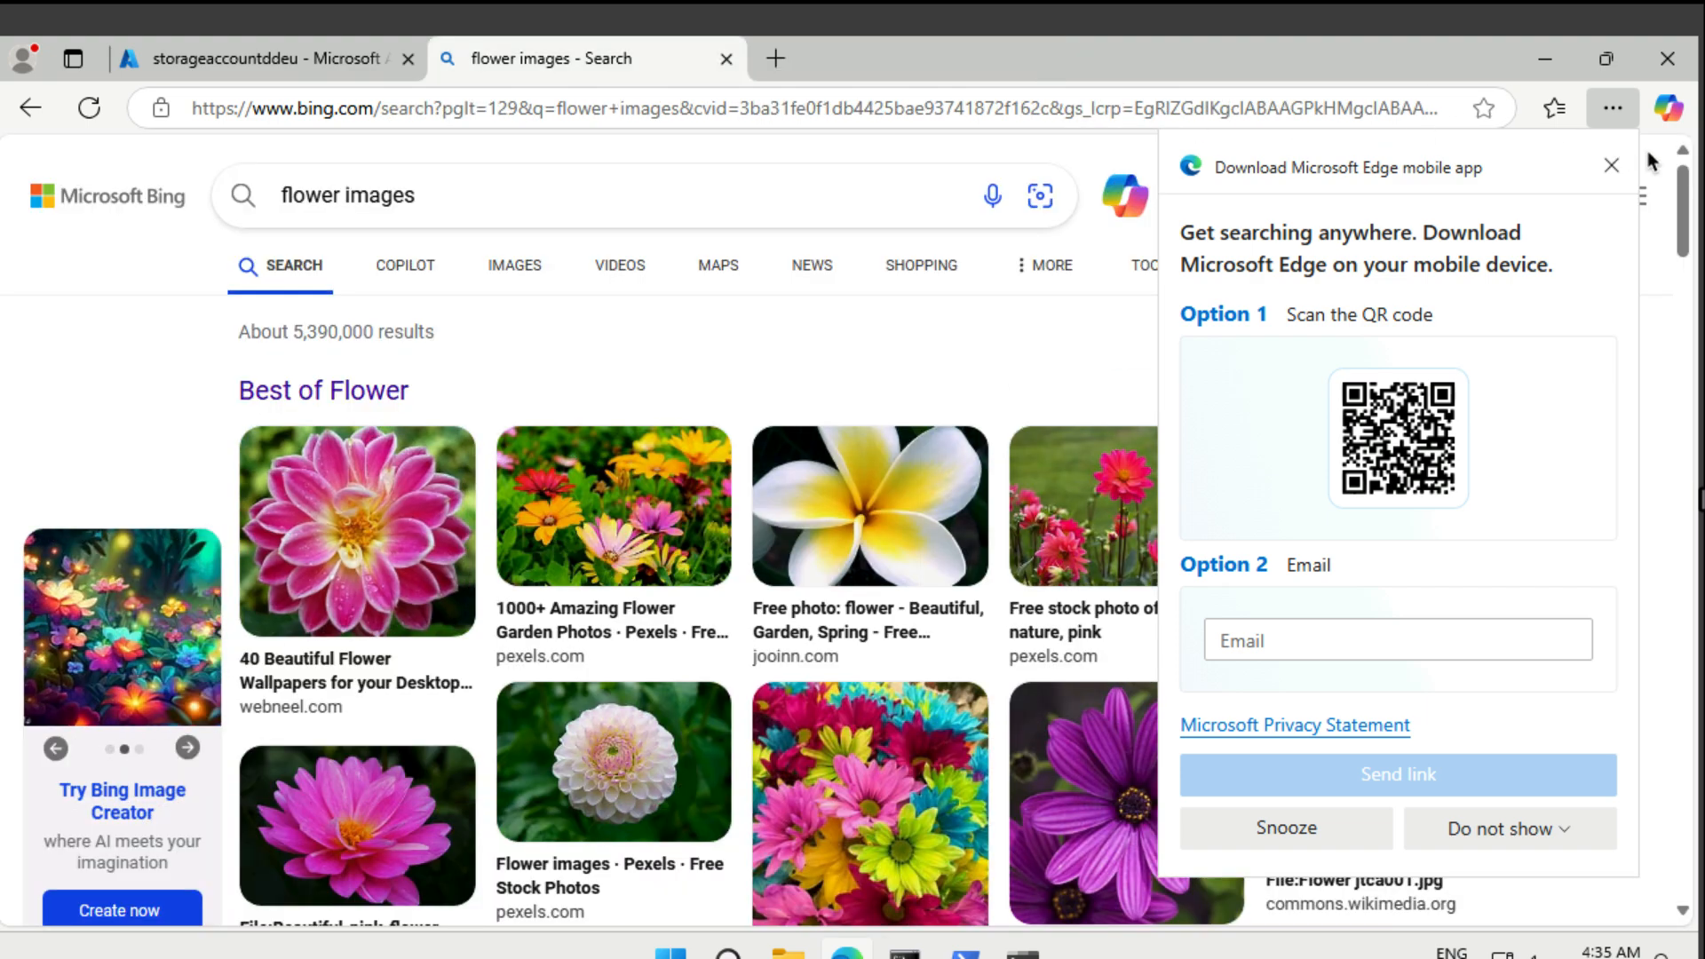
left_click(1611, 166)
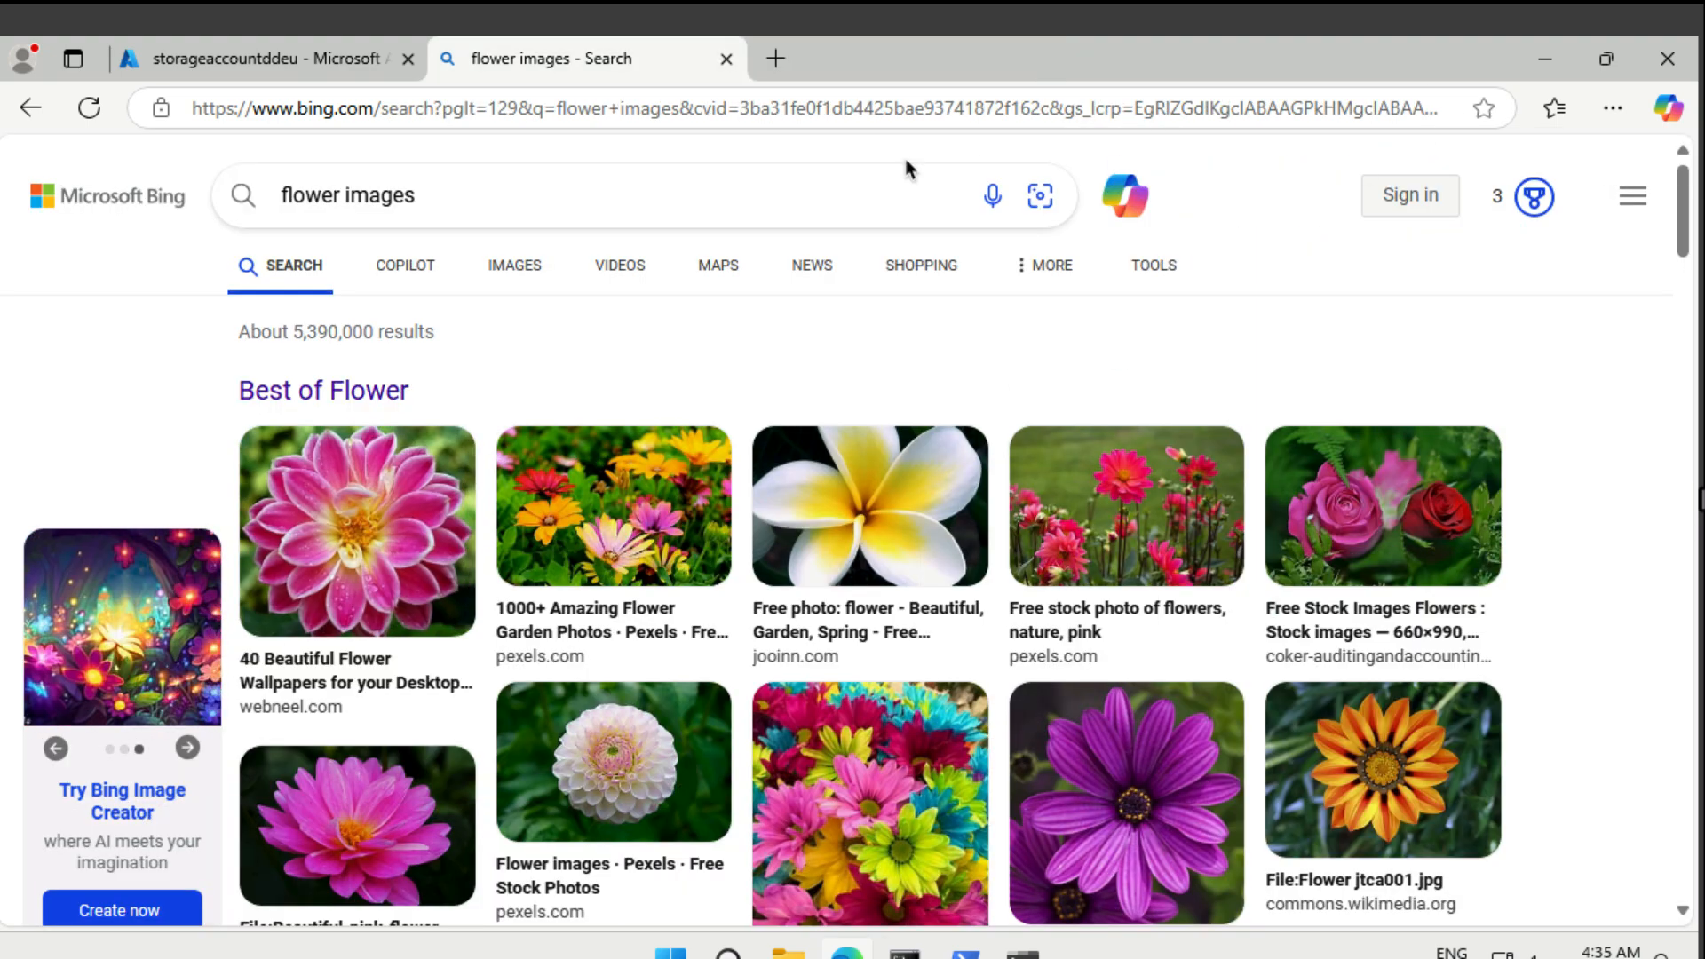
Step: Close the flower search page and, in container1, select 4-beautiful-flower-wallpaper-hd-saxyman.jpg from Downloads as the blob to upload
left_click(725, 60)
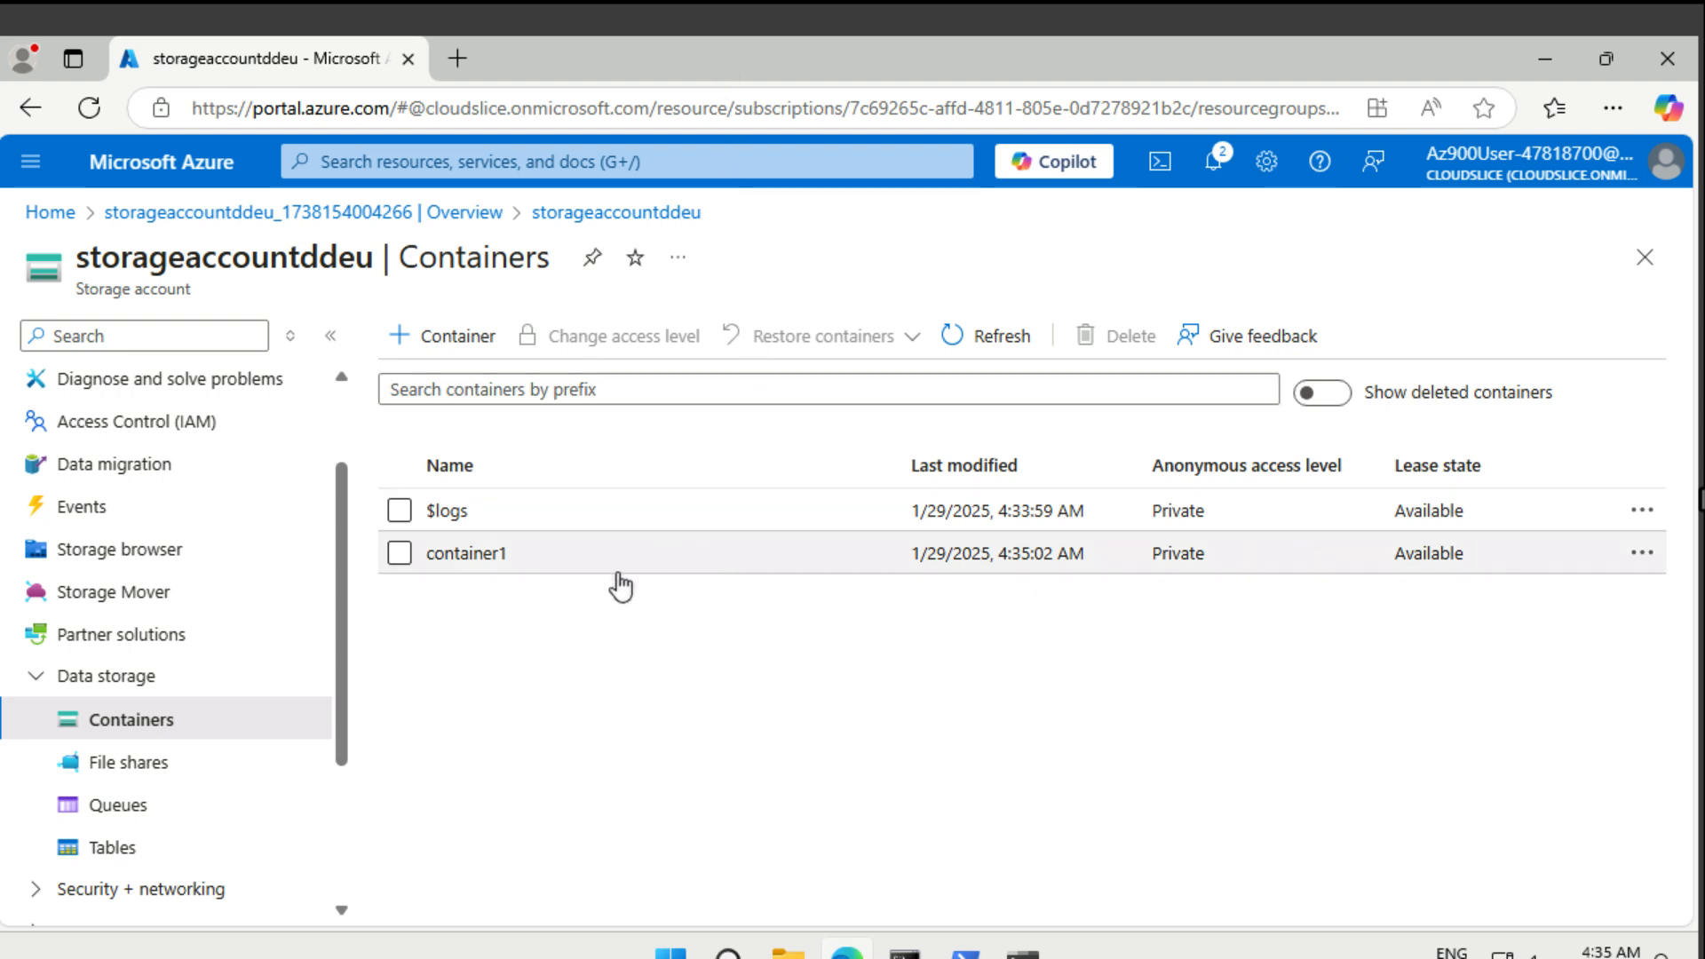
left_click(468, 552)
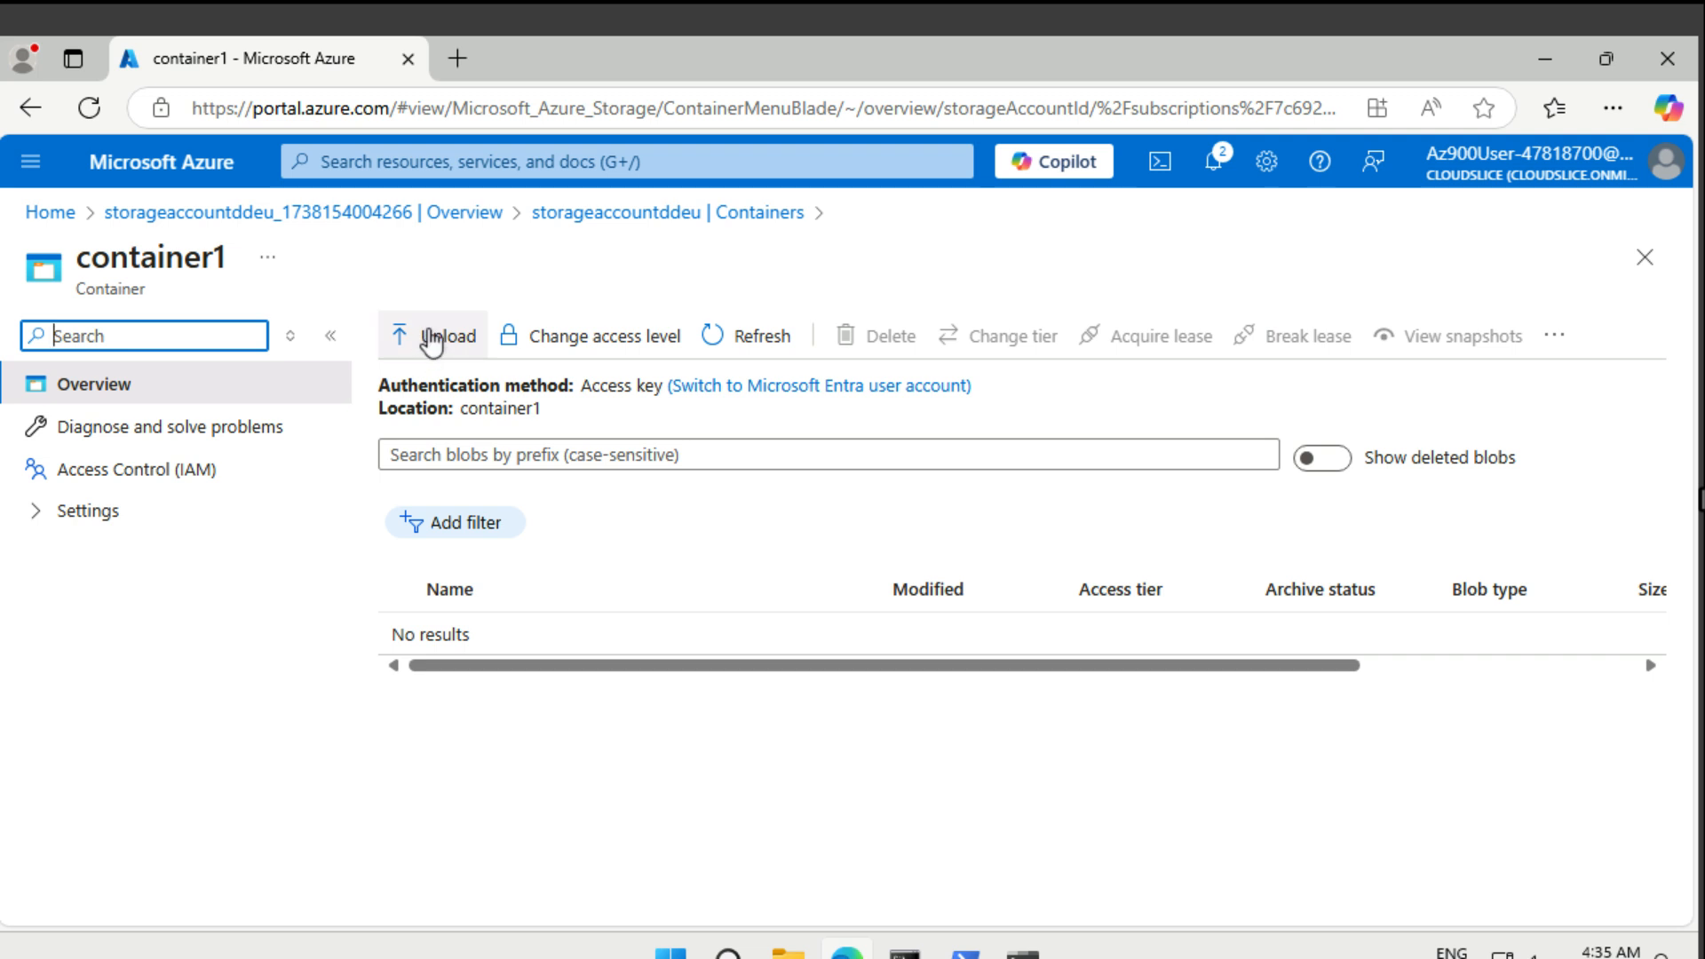
left_click(431, 340)
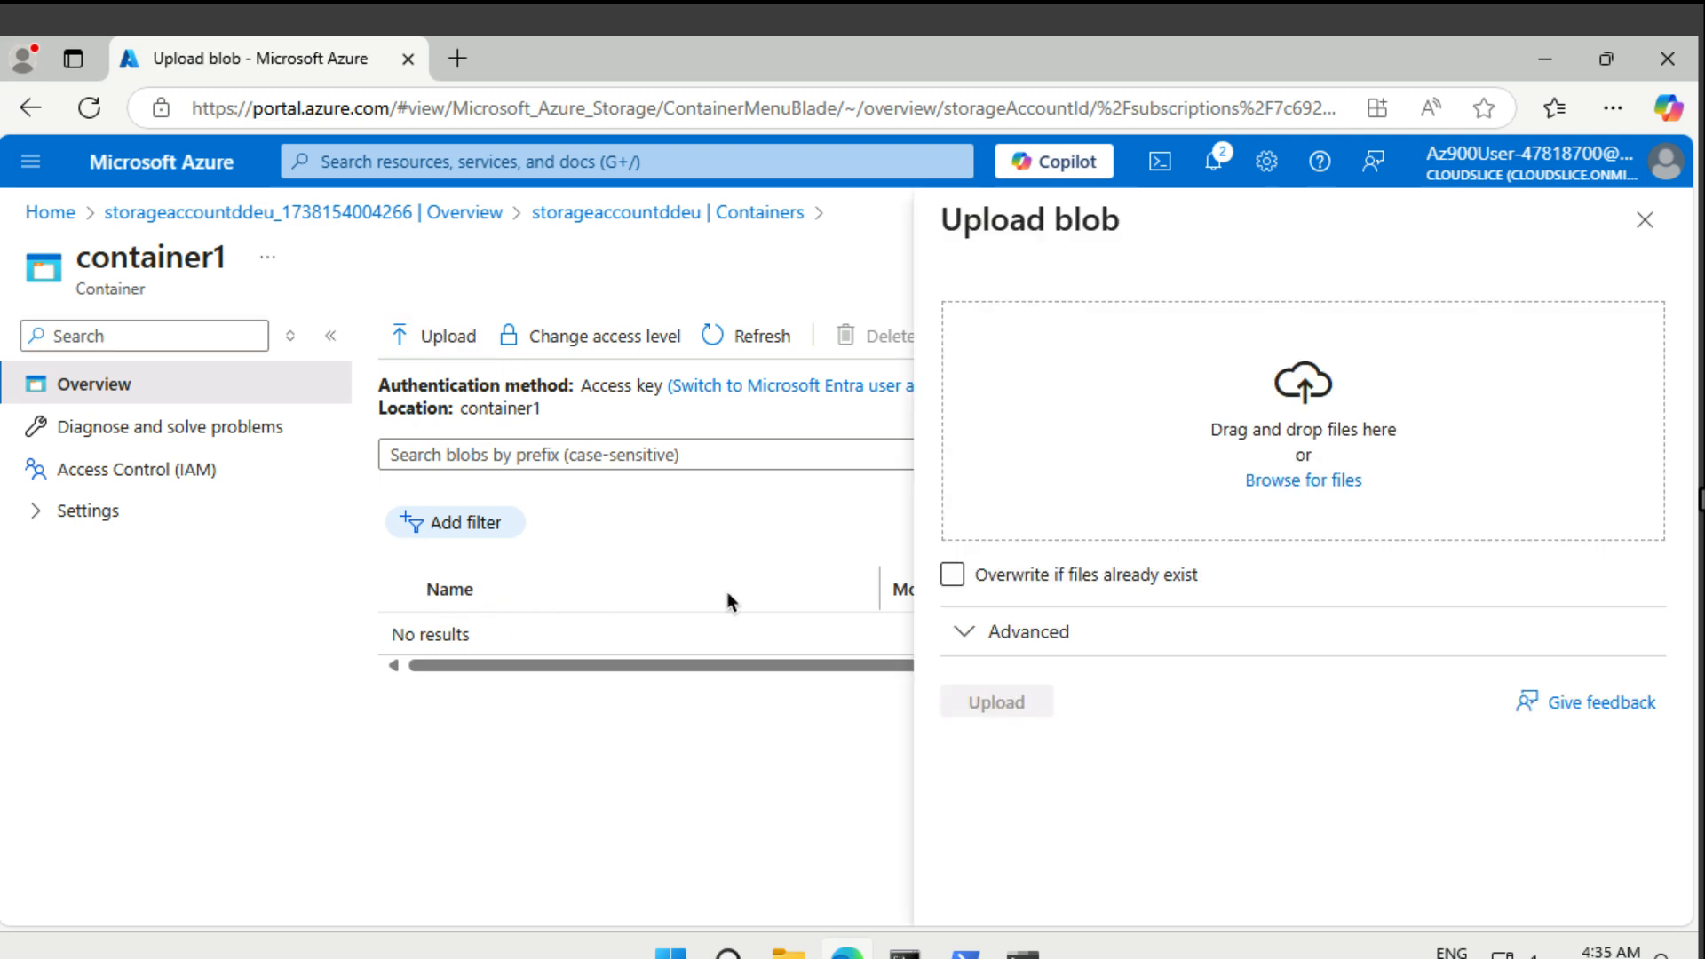
left_click(1320, 489)
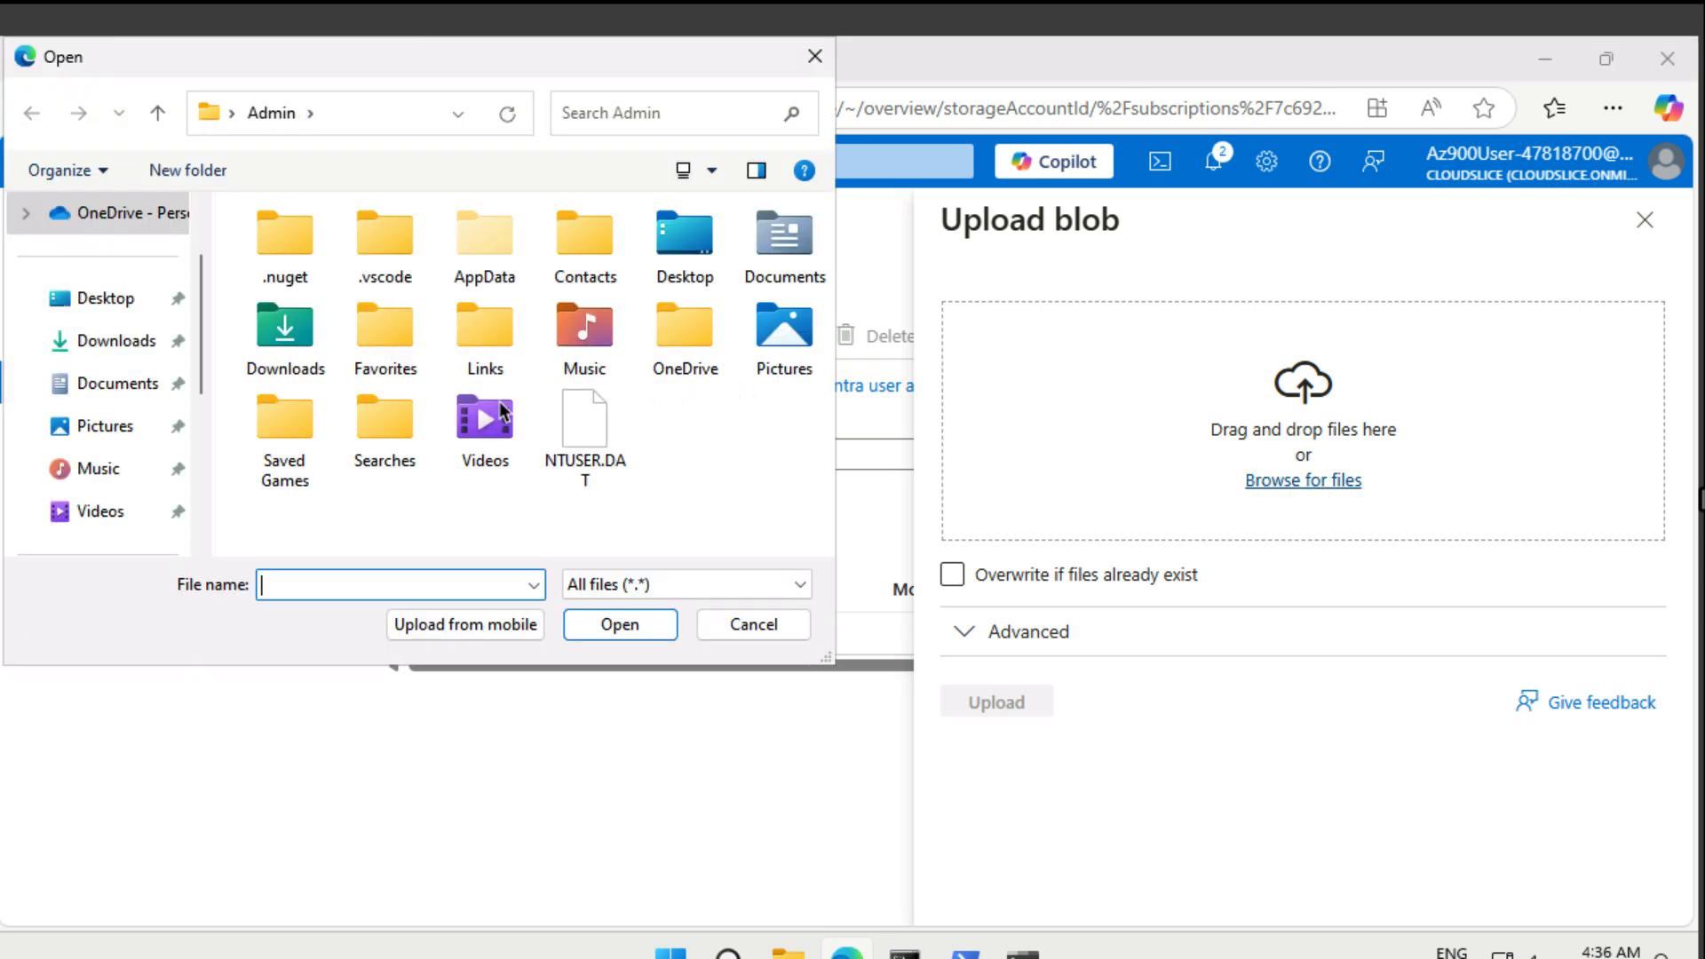
left_click(129, 349)
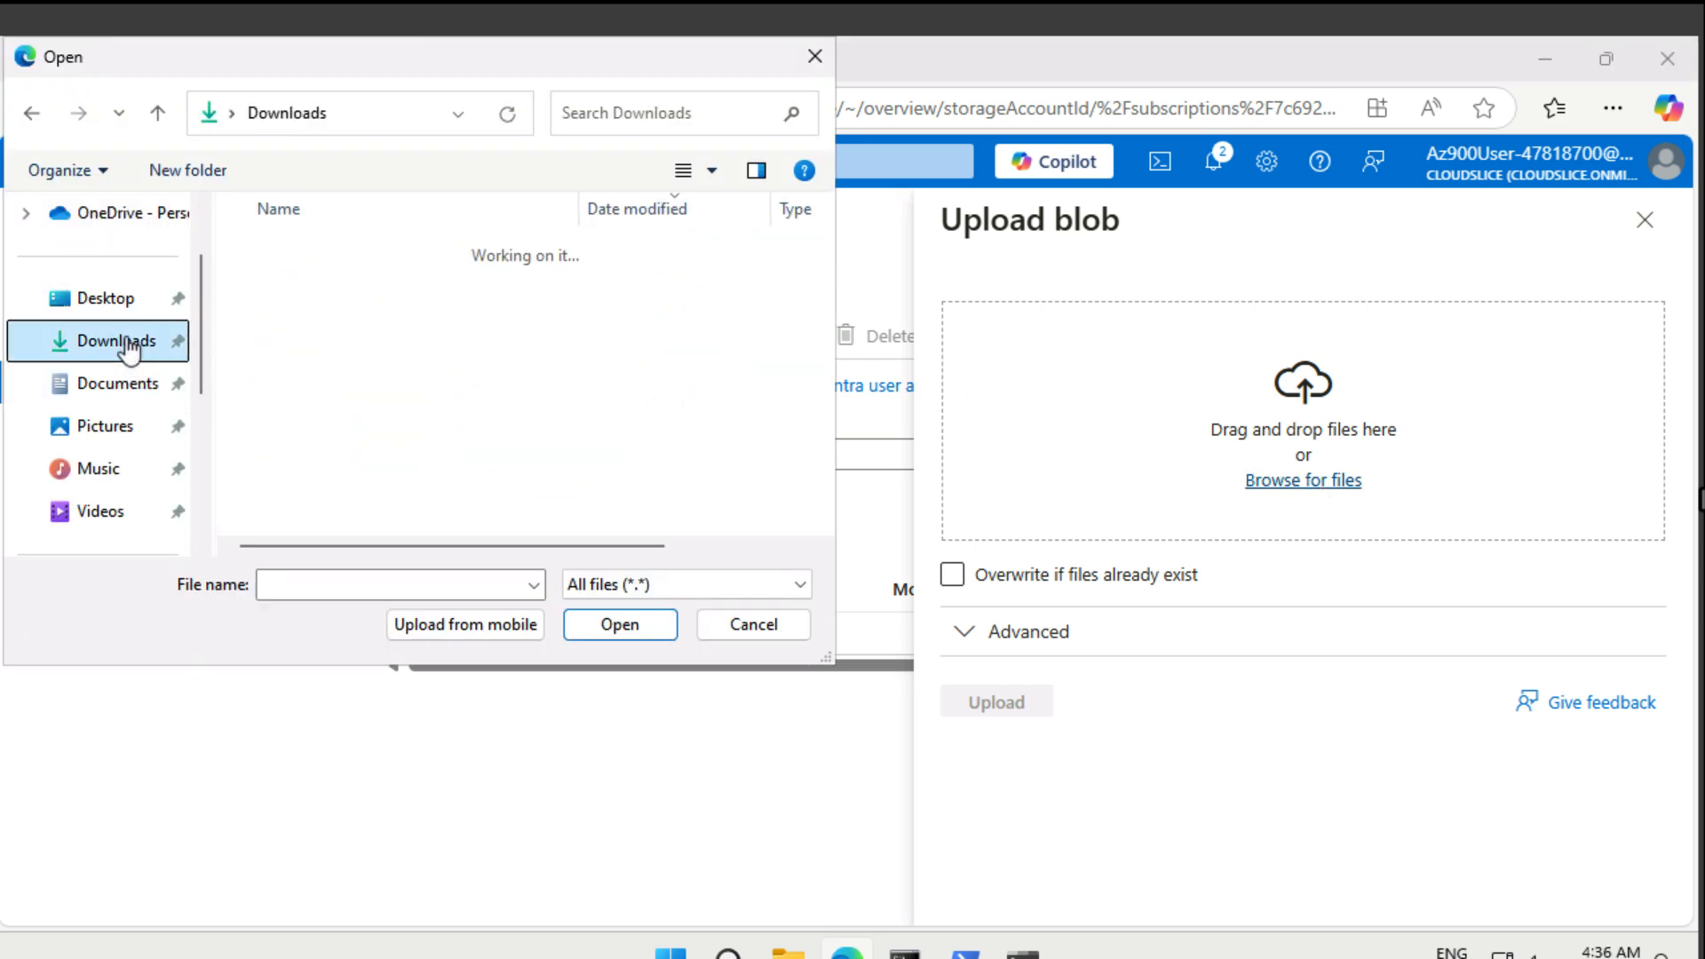
left_click(326, 299)
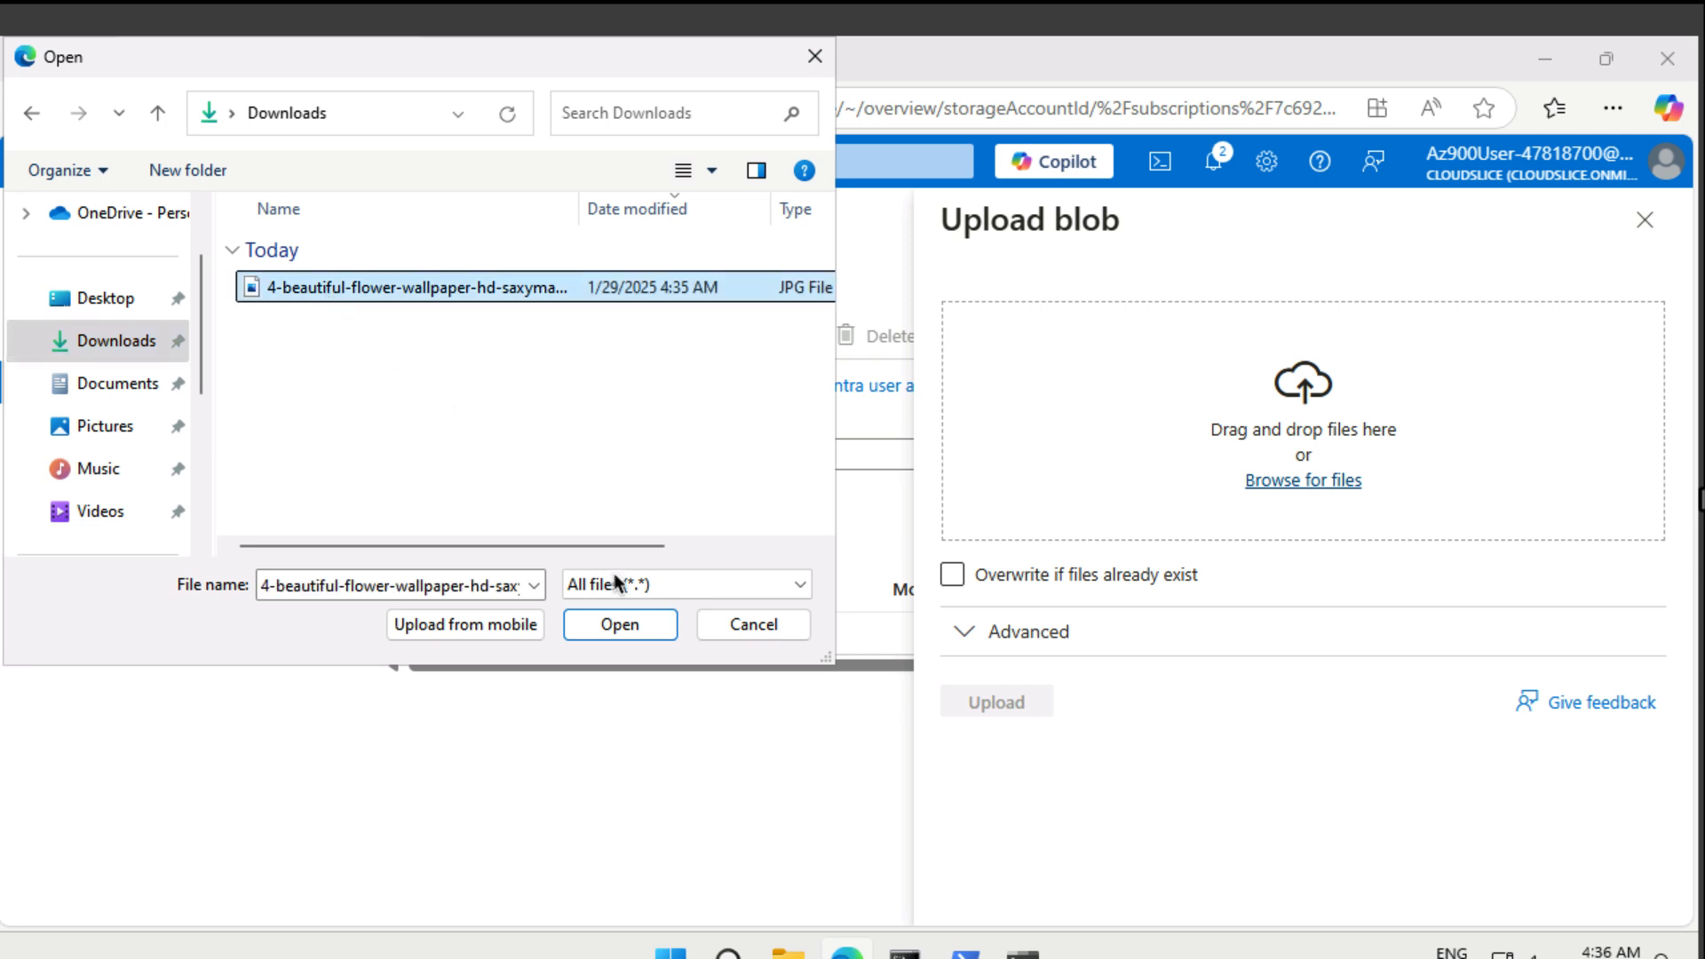
left_click(632, 632)
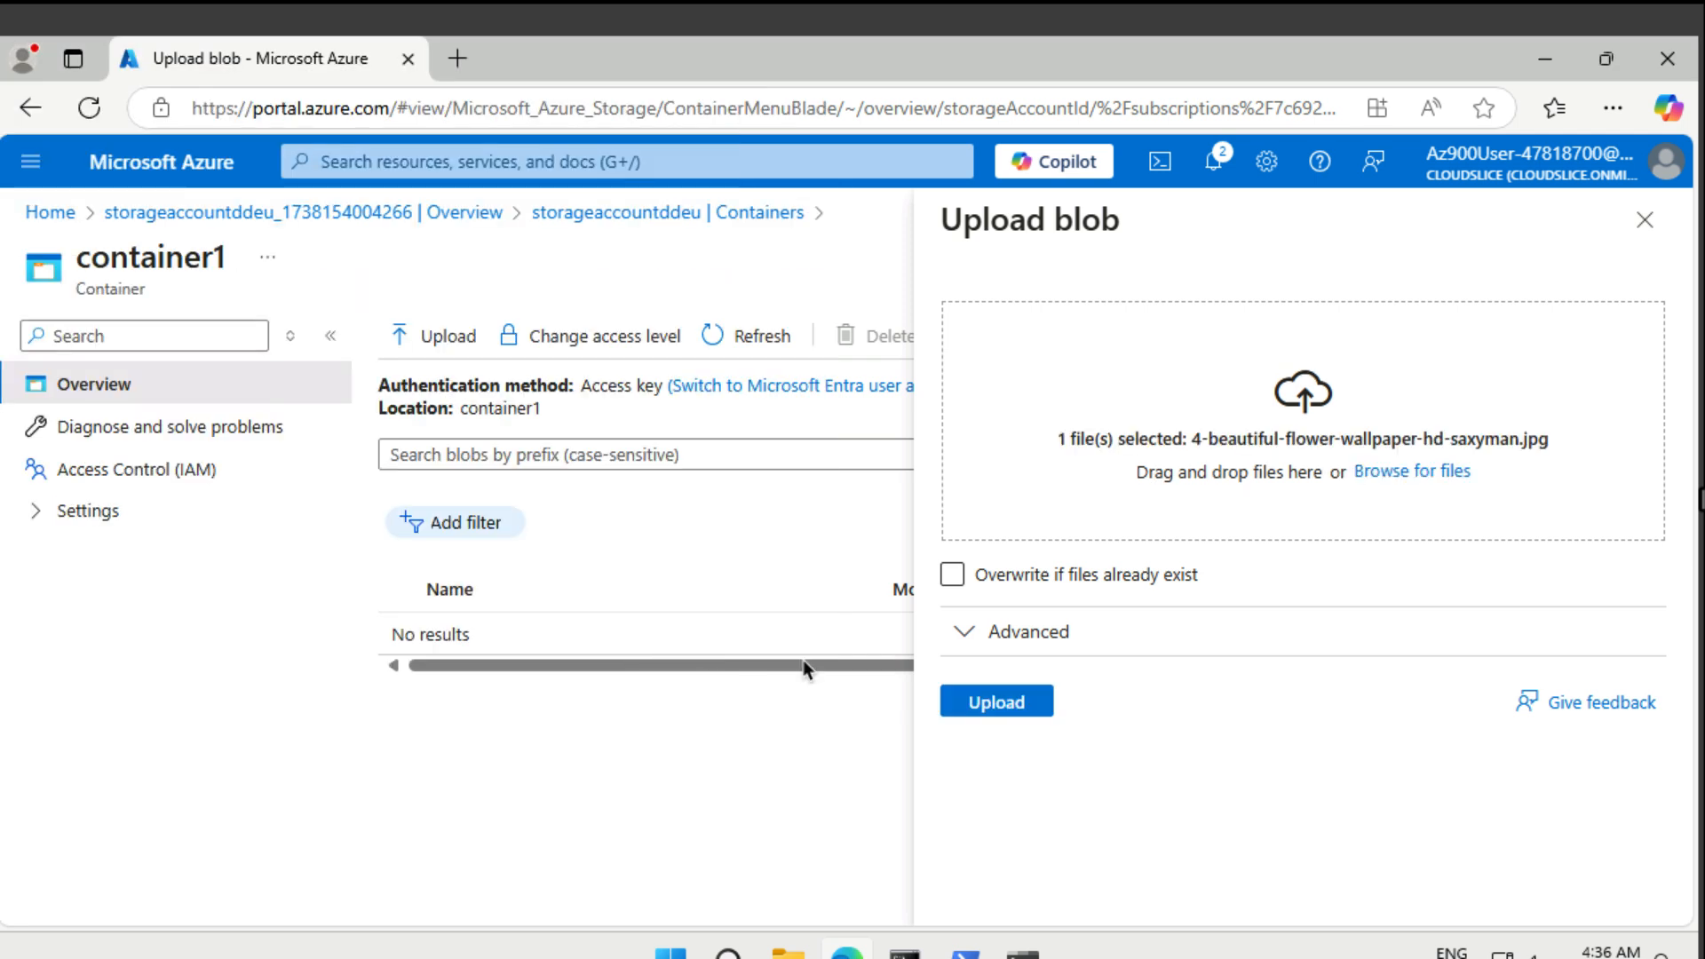
Step: Review the advanced blob upload options, keep their defaults, and upload the flower image to container1
left_click(1006, 645)
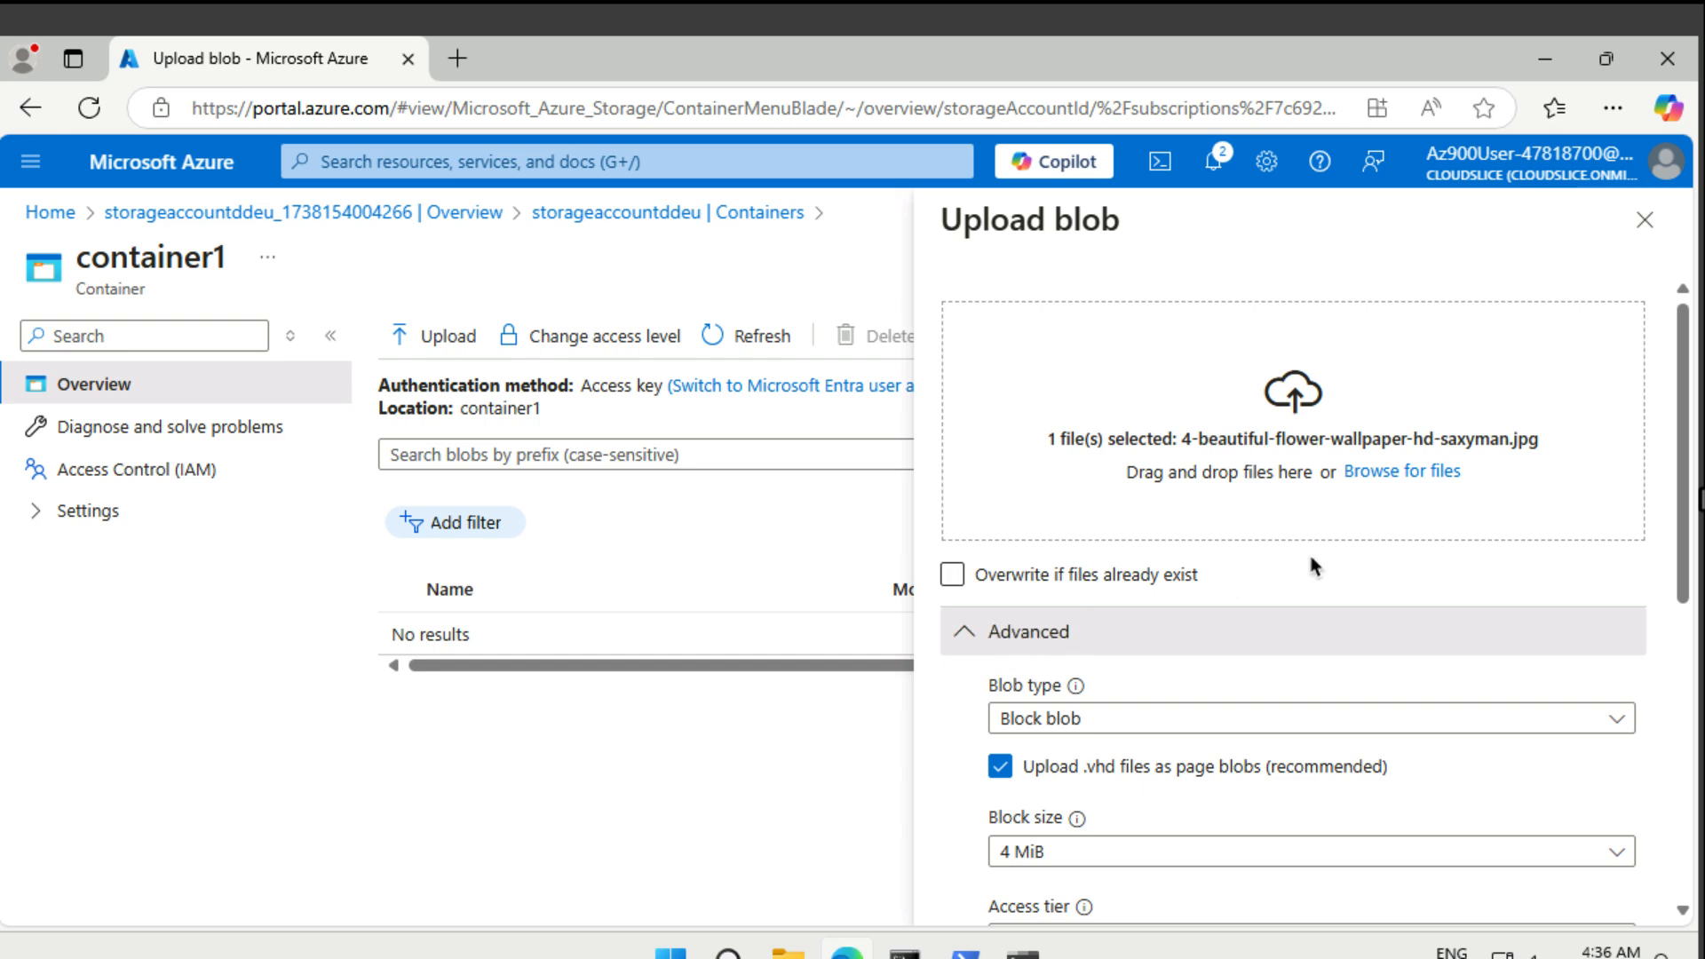
scroll(1313, 566, "down", 2)
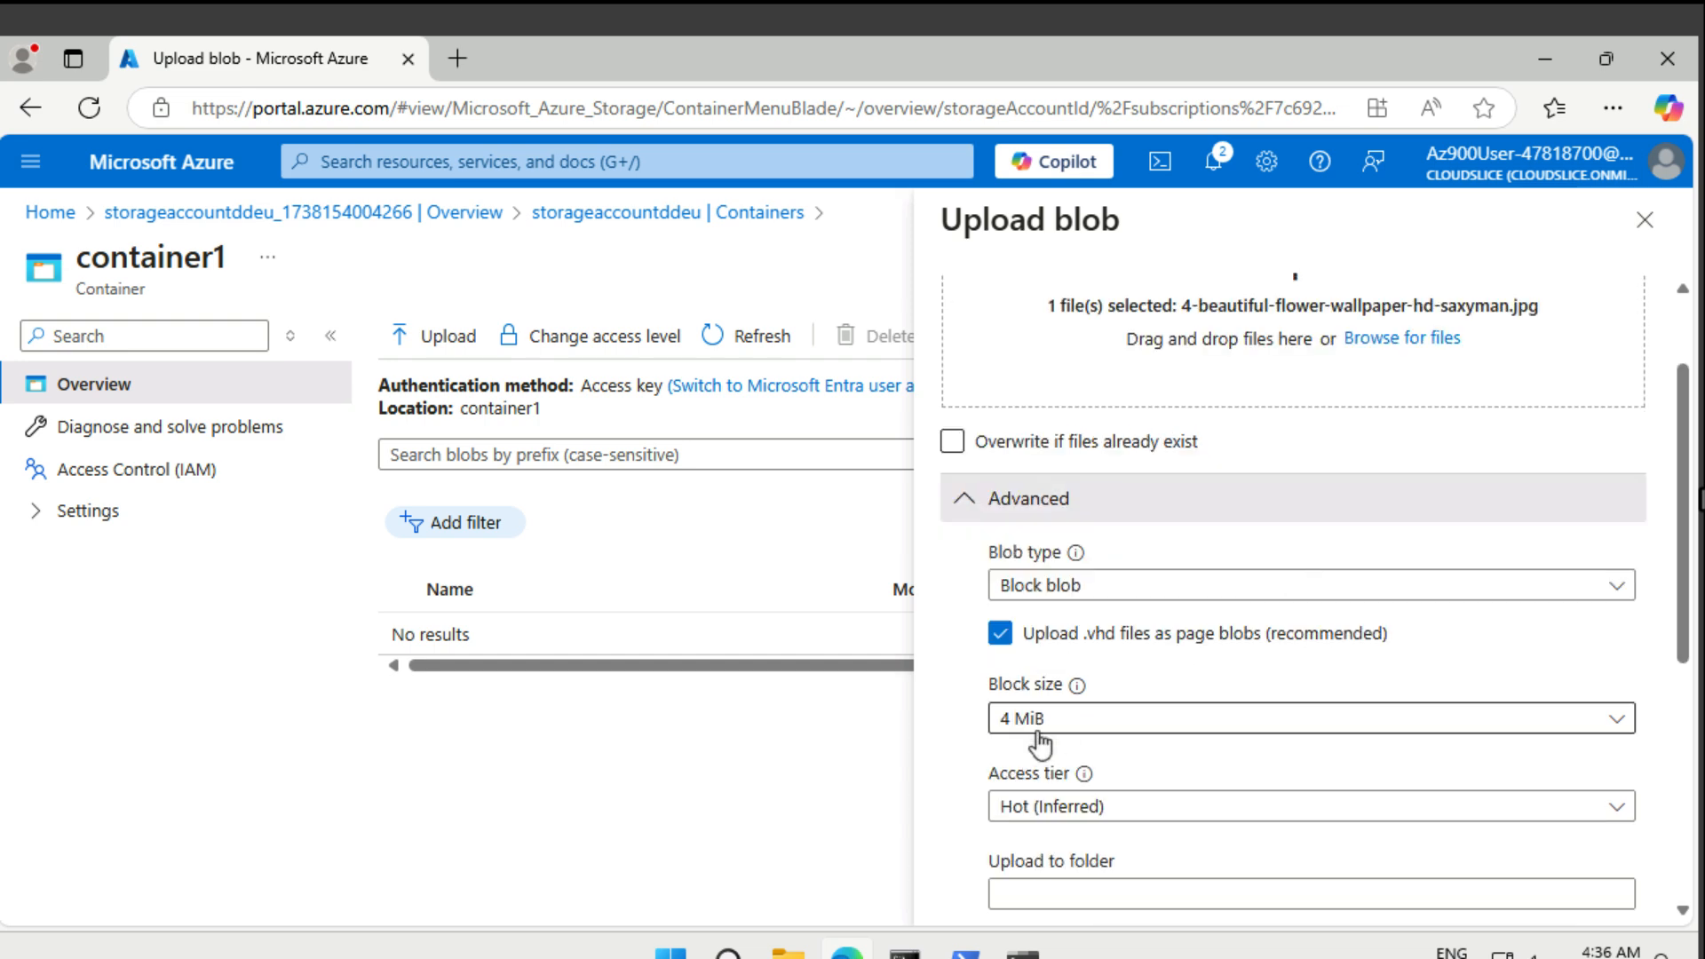
scroll(1298, 725, "down", 2)
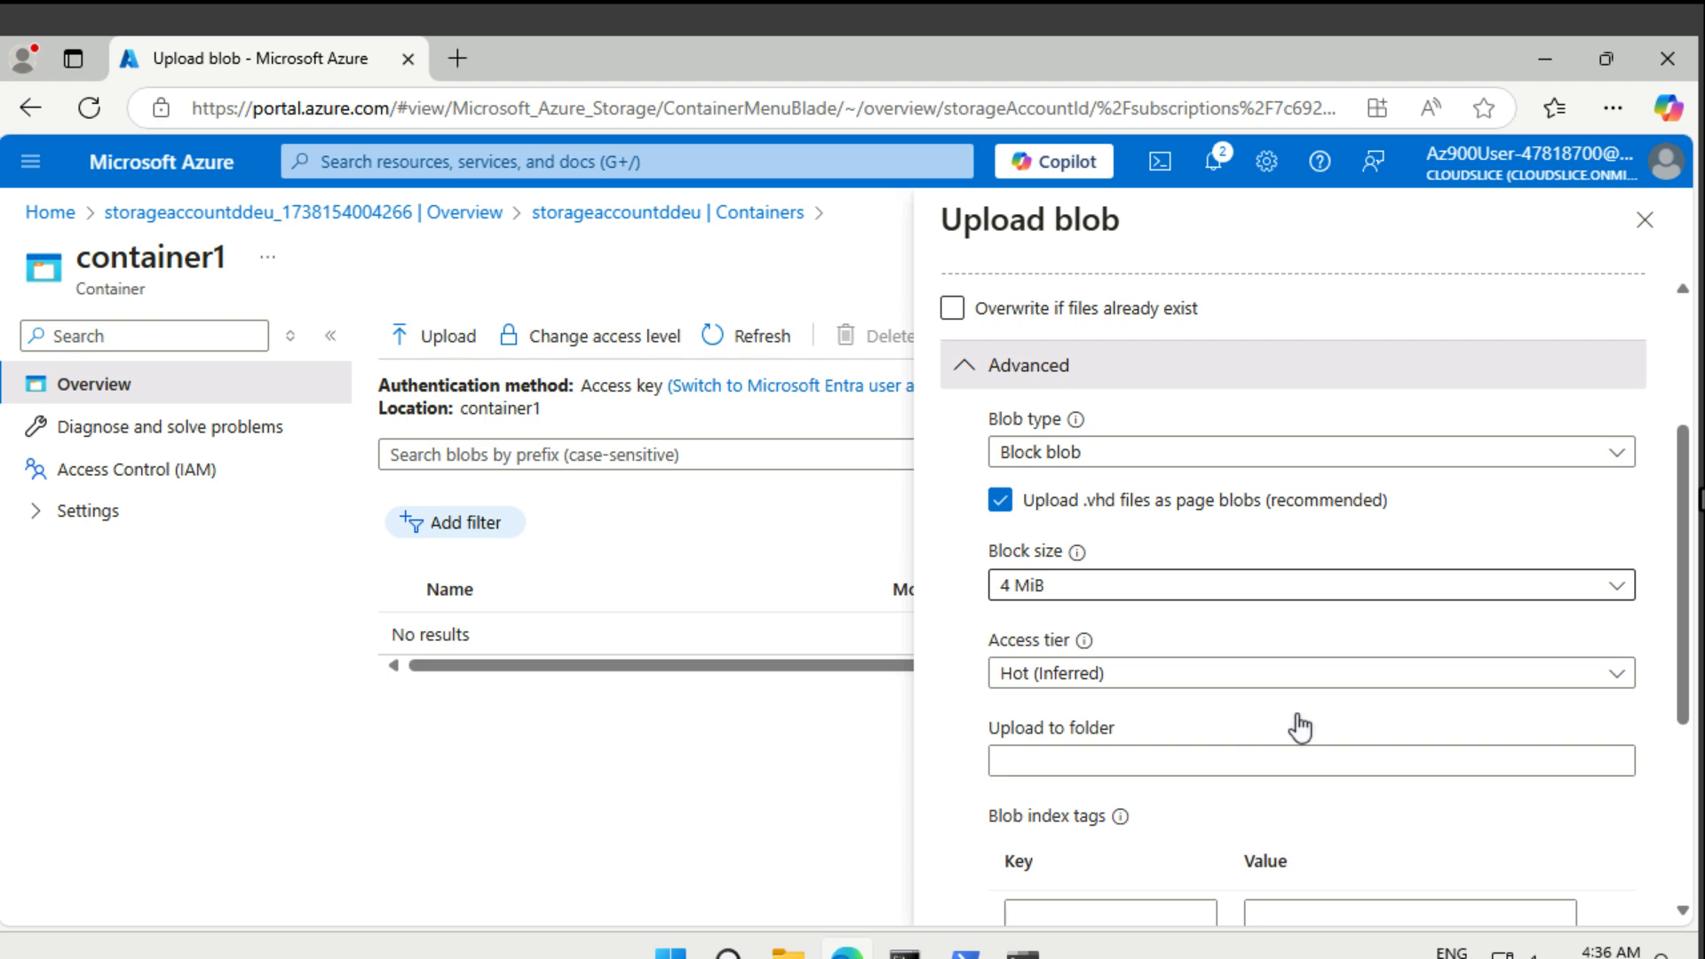
scroll(1299, 726, "down", 3)
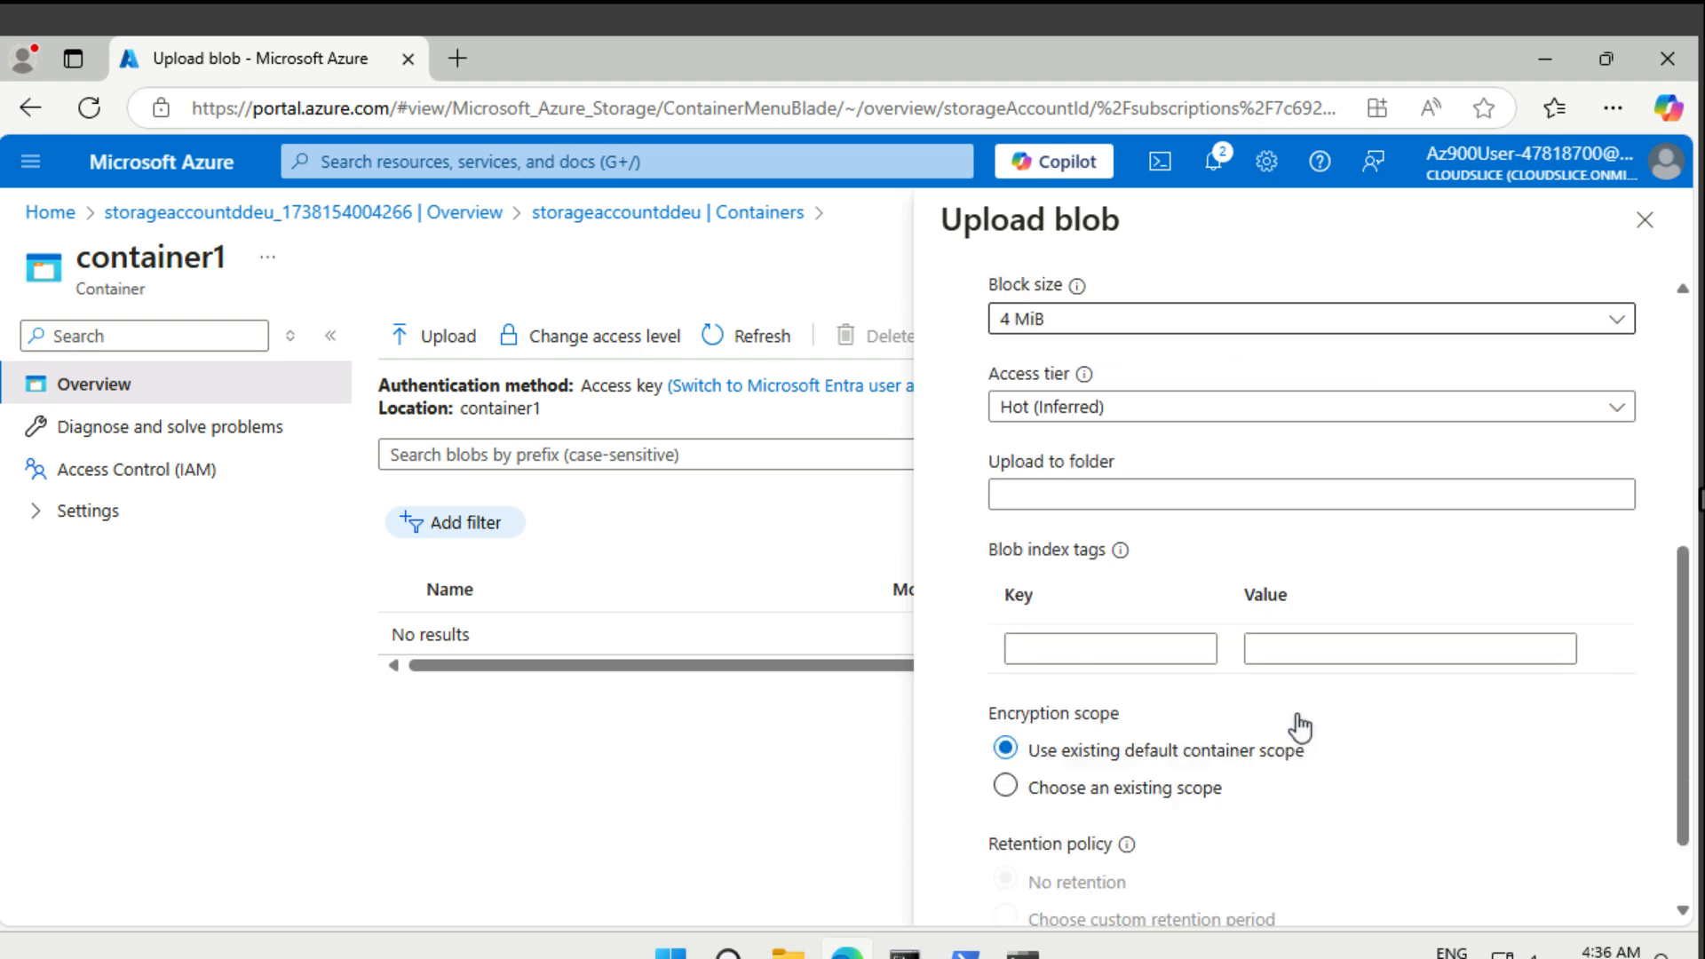
scroll(1299, 726, "down", 1)
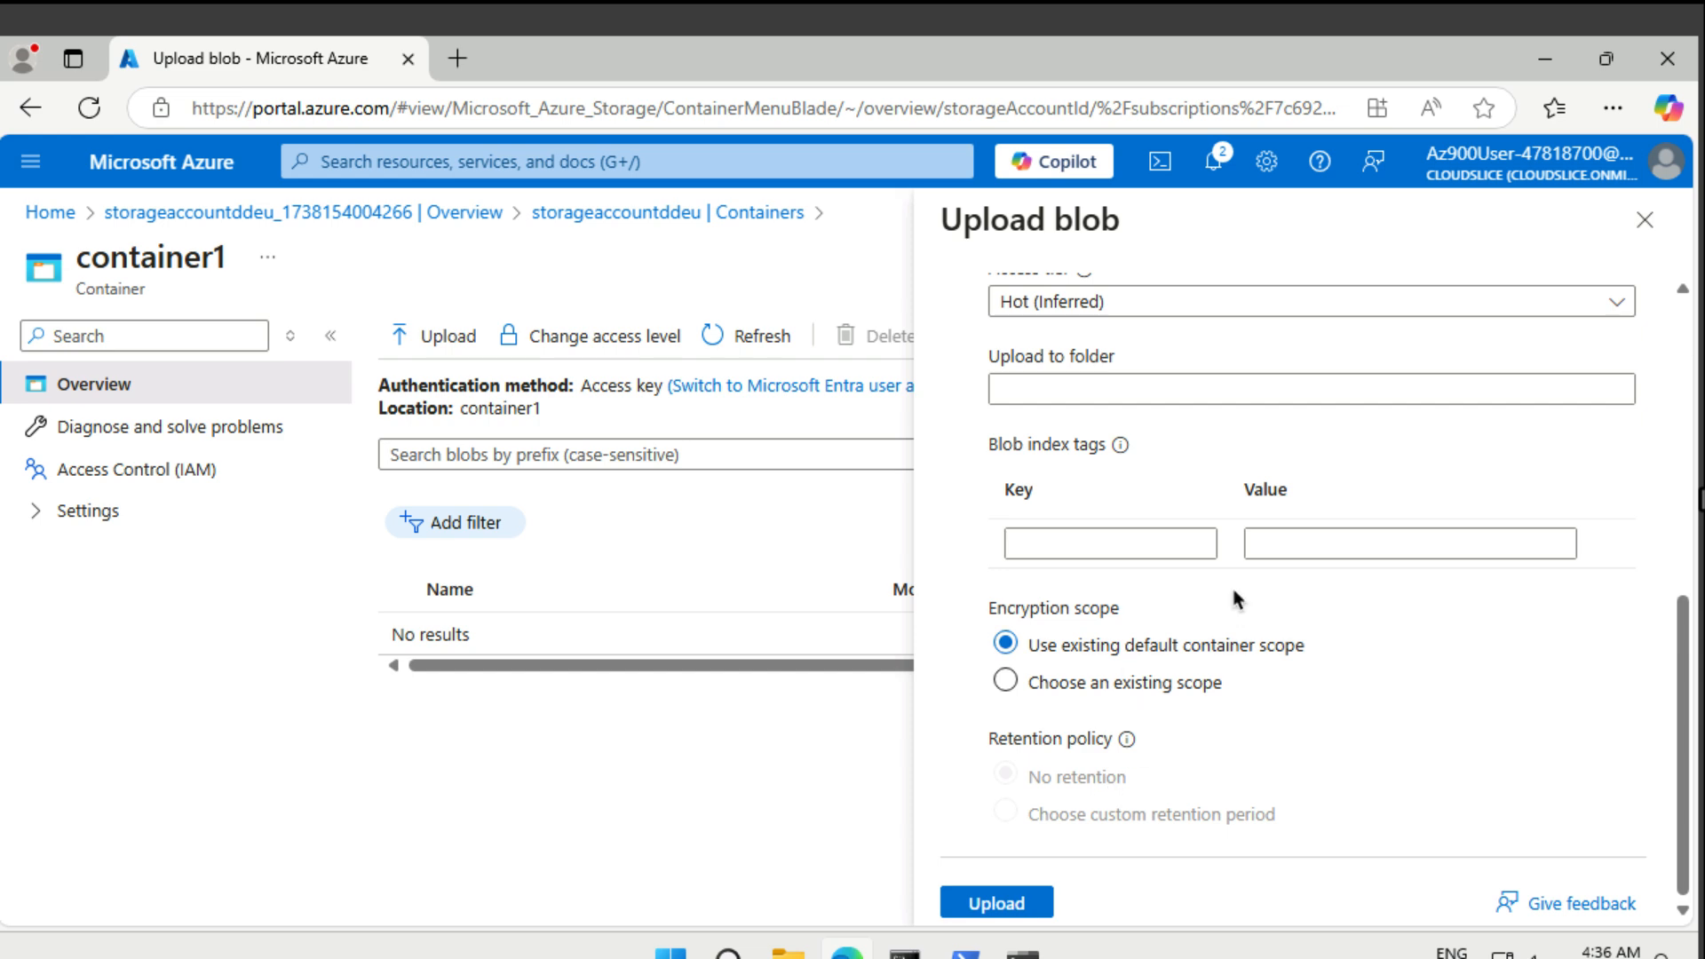
left_click(1022, 905)
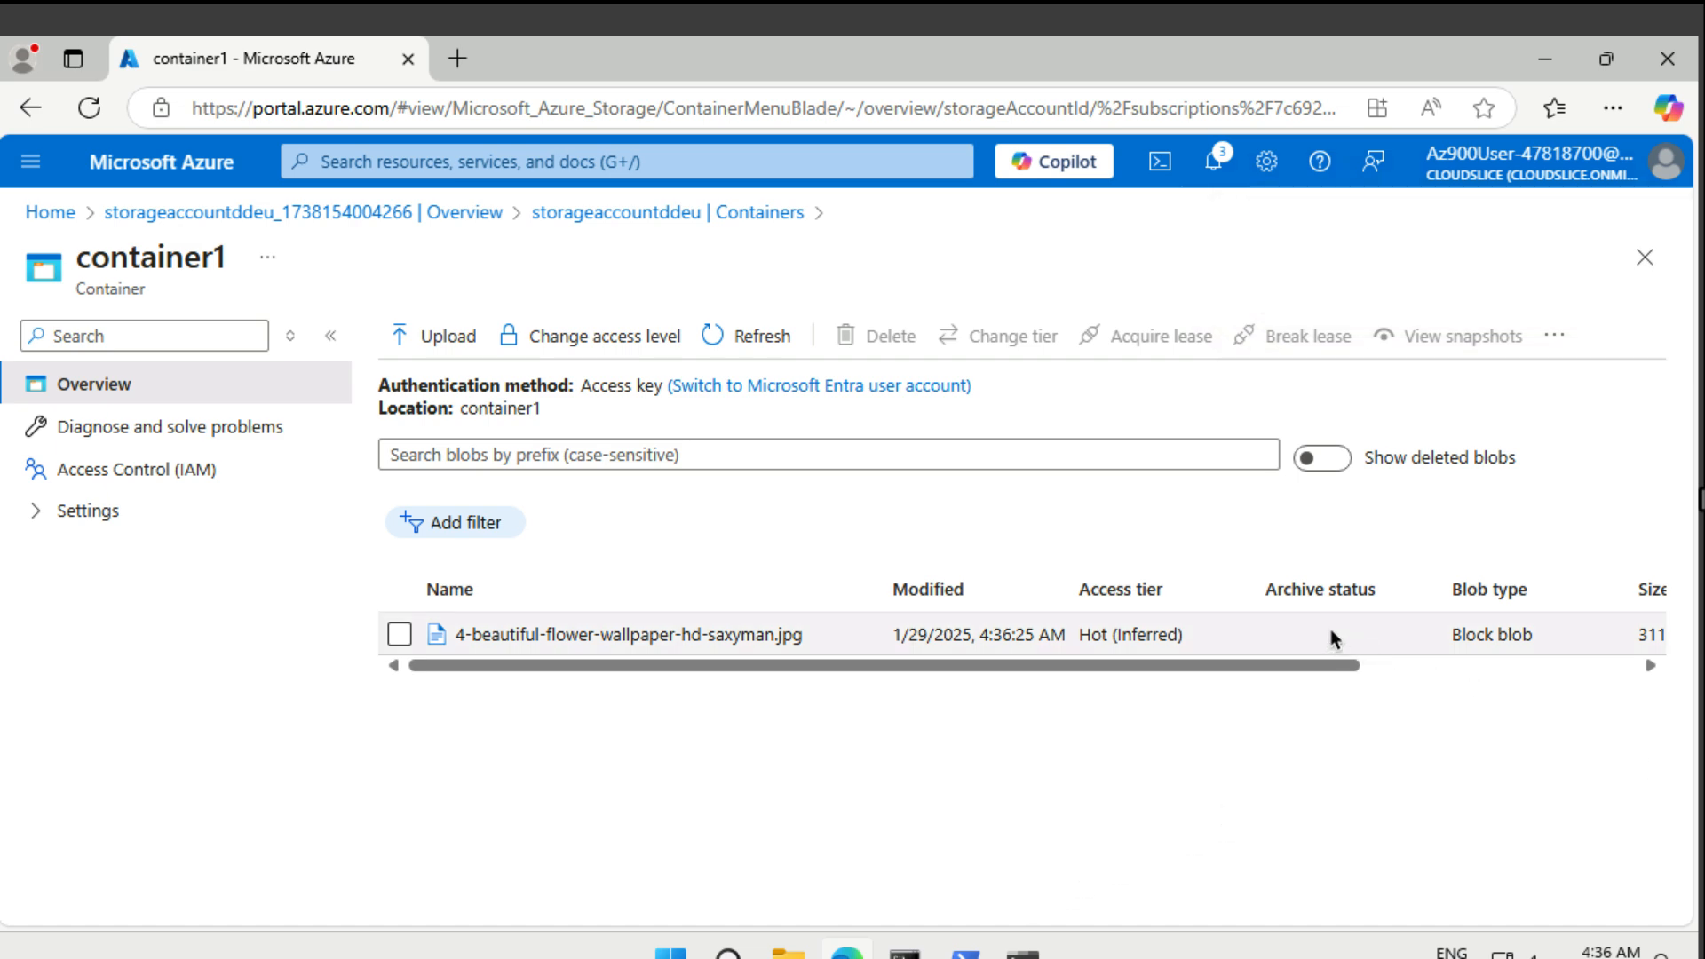
Step: Examine the uploaded flower blob's remaining details and the actions available for it
left_click_drag(1342, 664, 1067, 629)
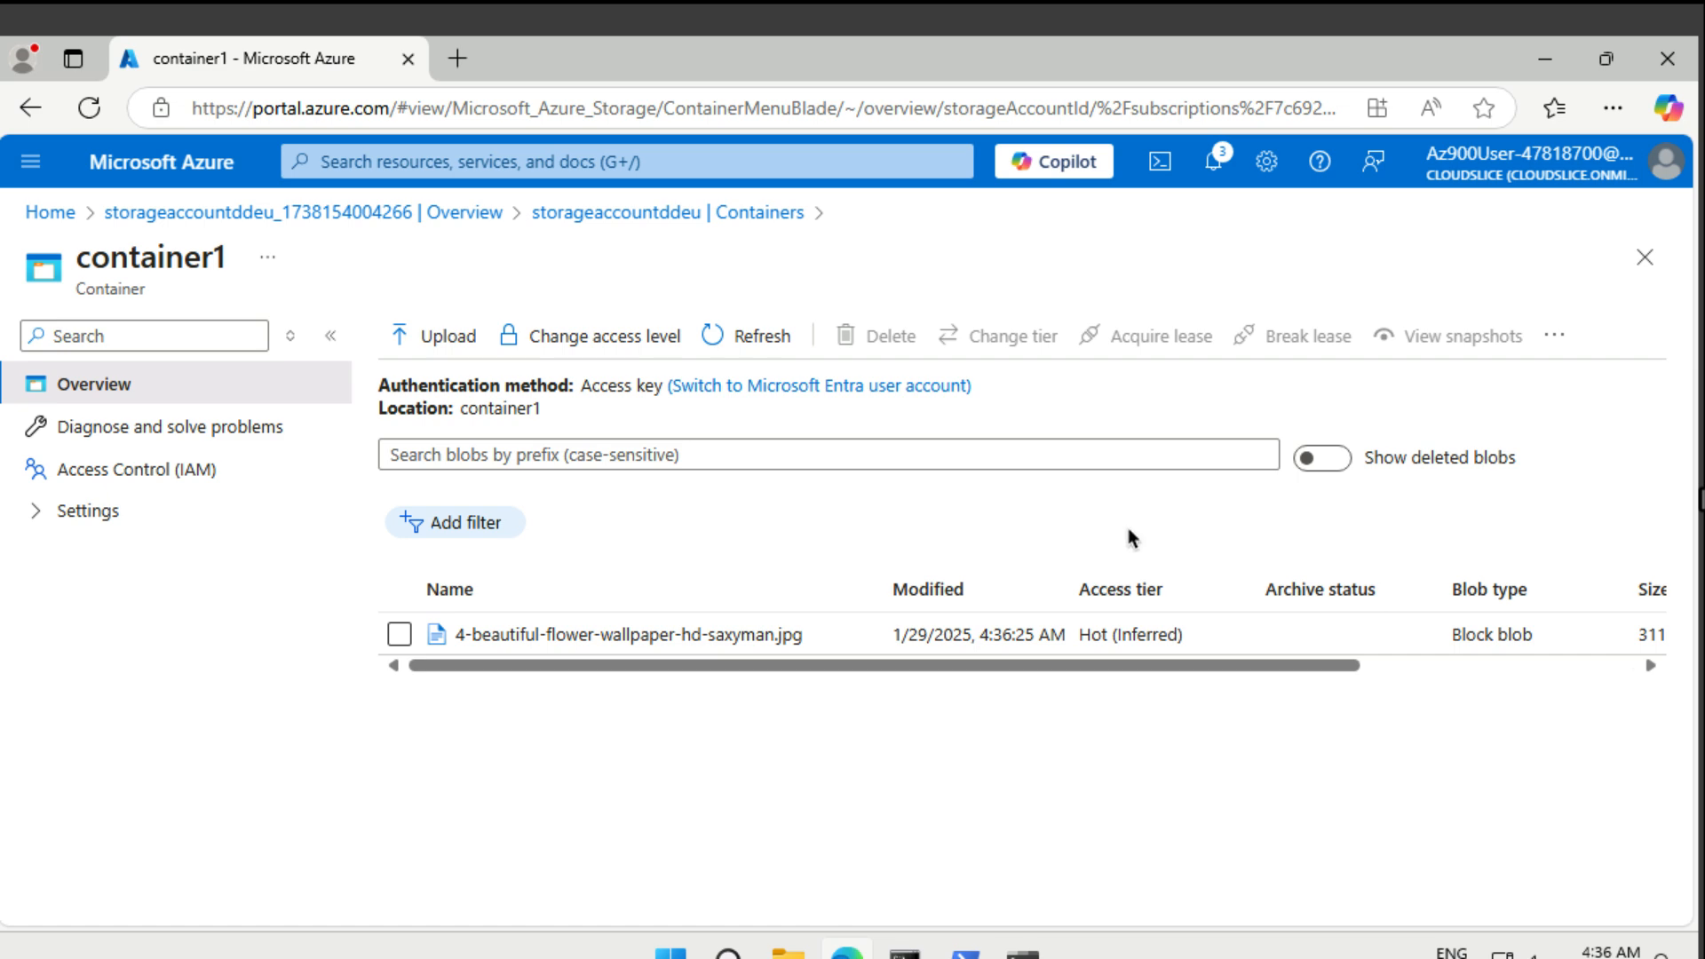
left_click(1583, 668)
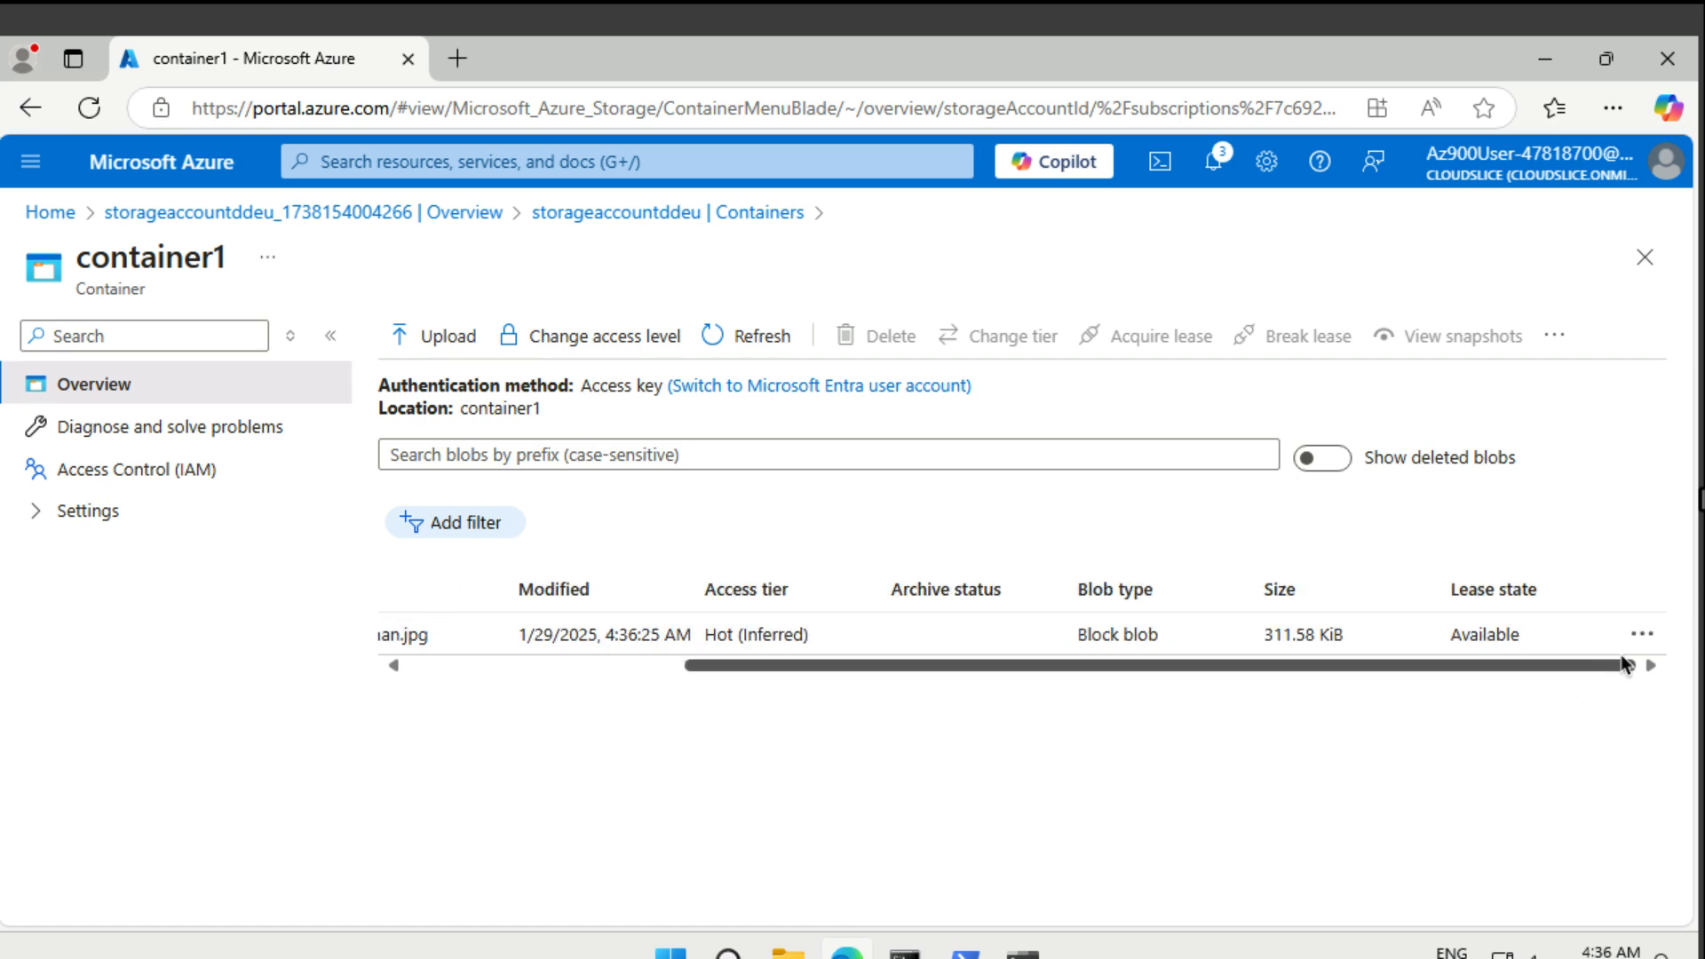
left_click(1642, 636)
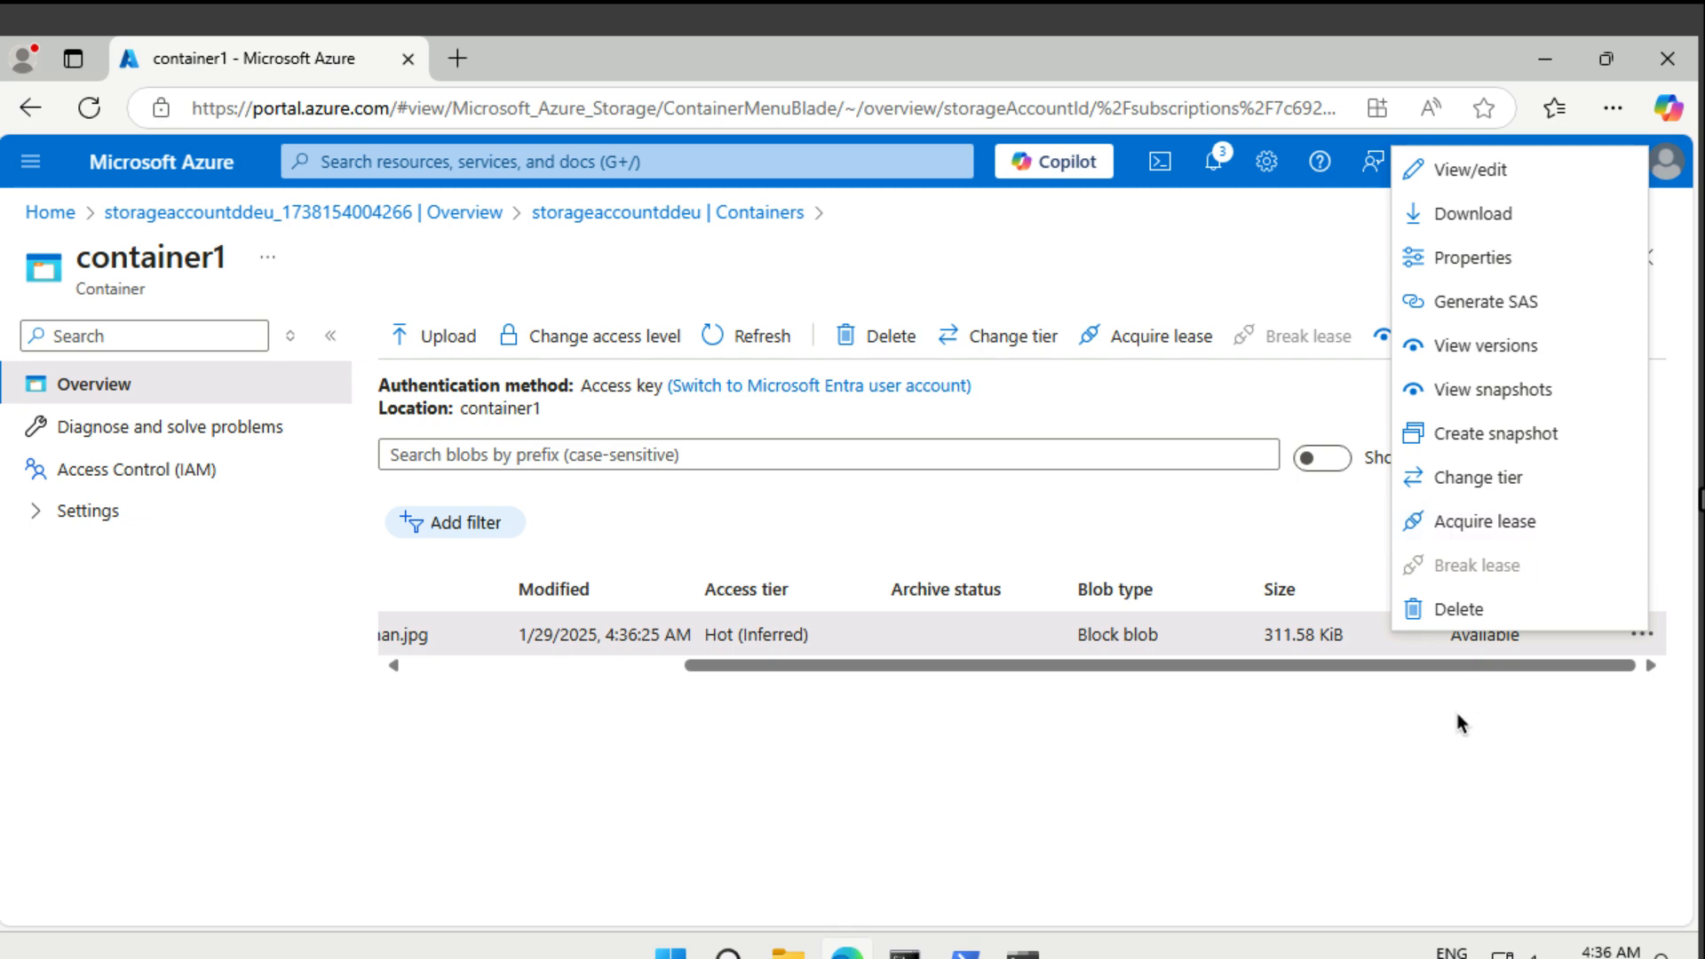
left_click(1456, 752)
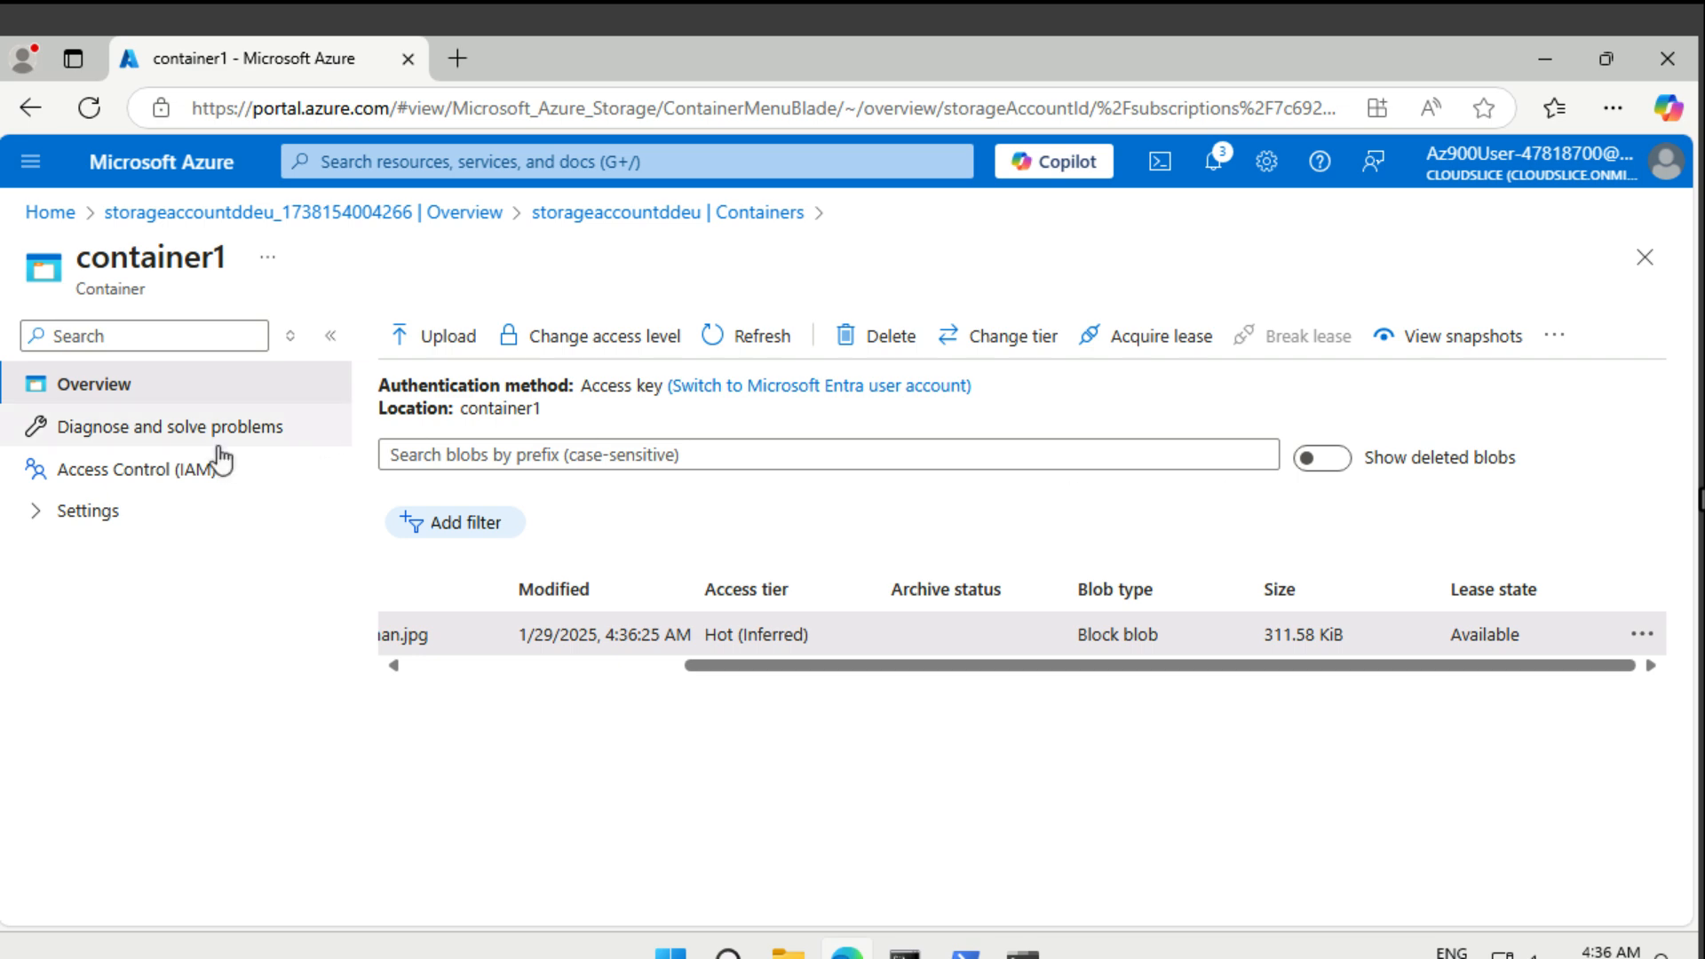
Step: Return to the storage account and review the common problems and support resources under Diagnose and solve problems
left_click(601, 224)
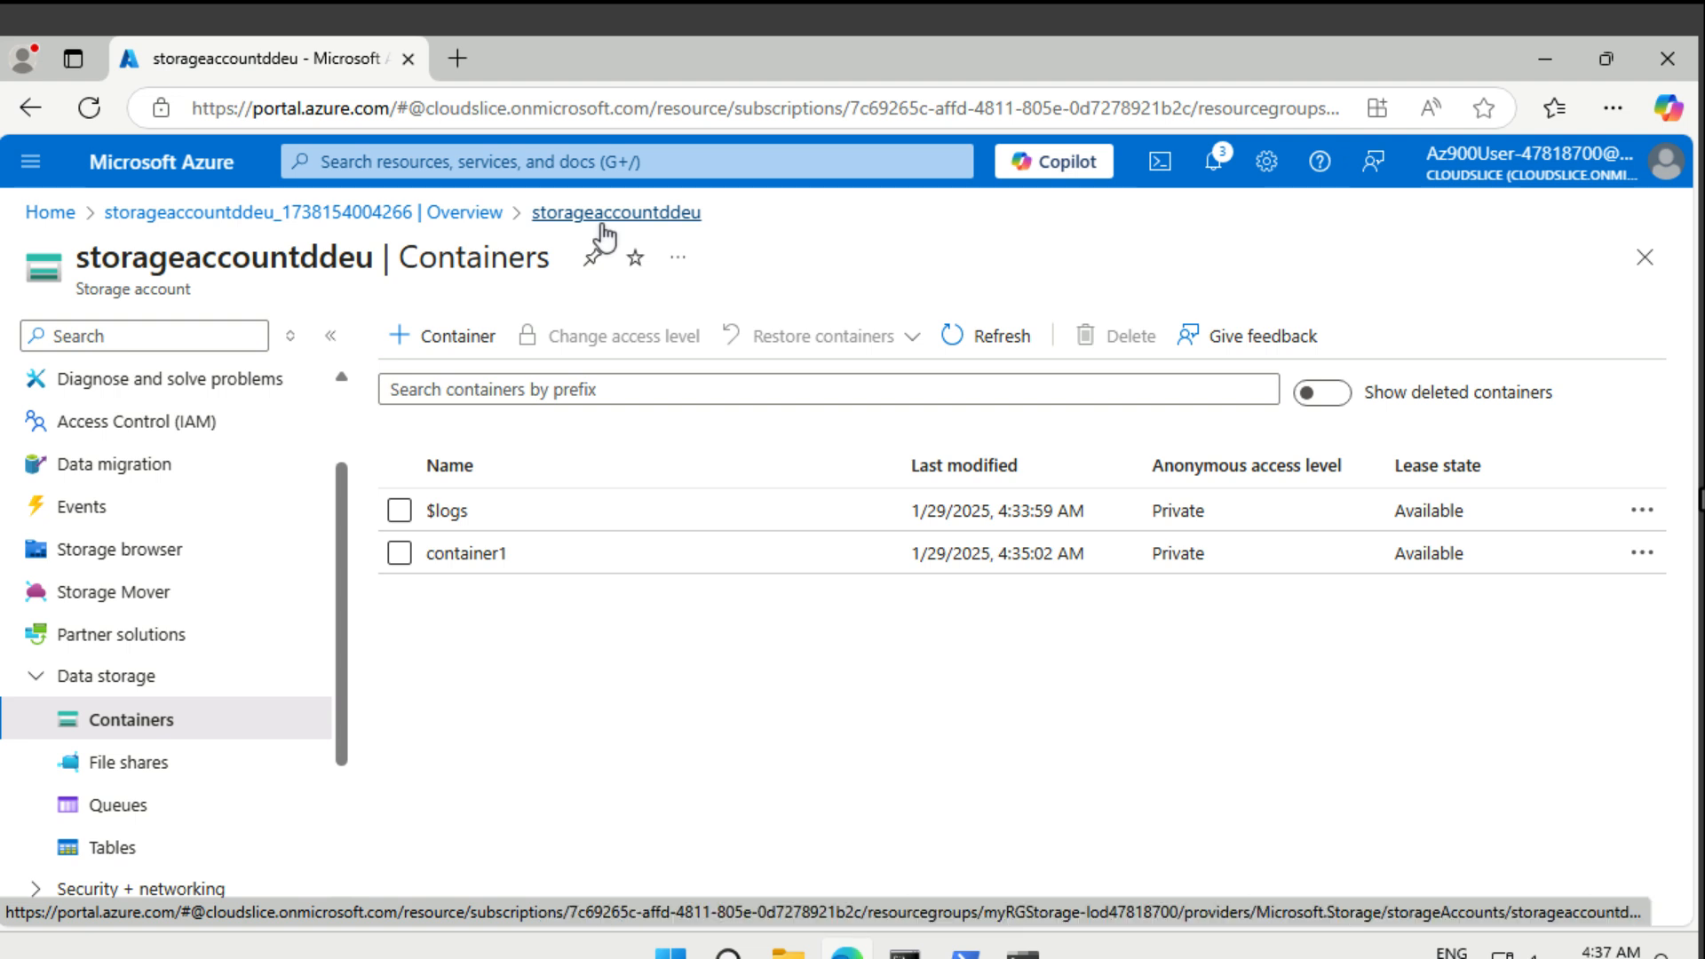
scroll(248, 487, "up", 2)
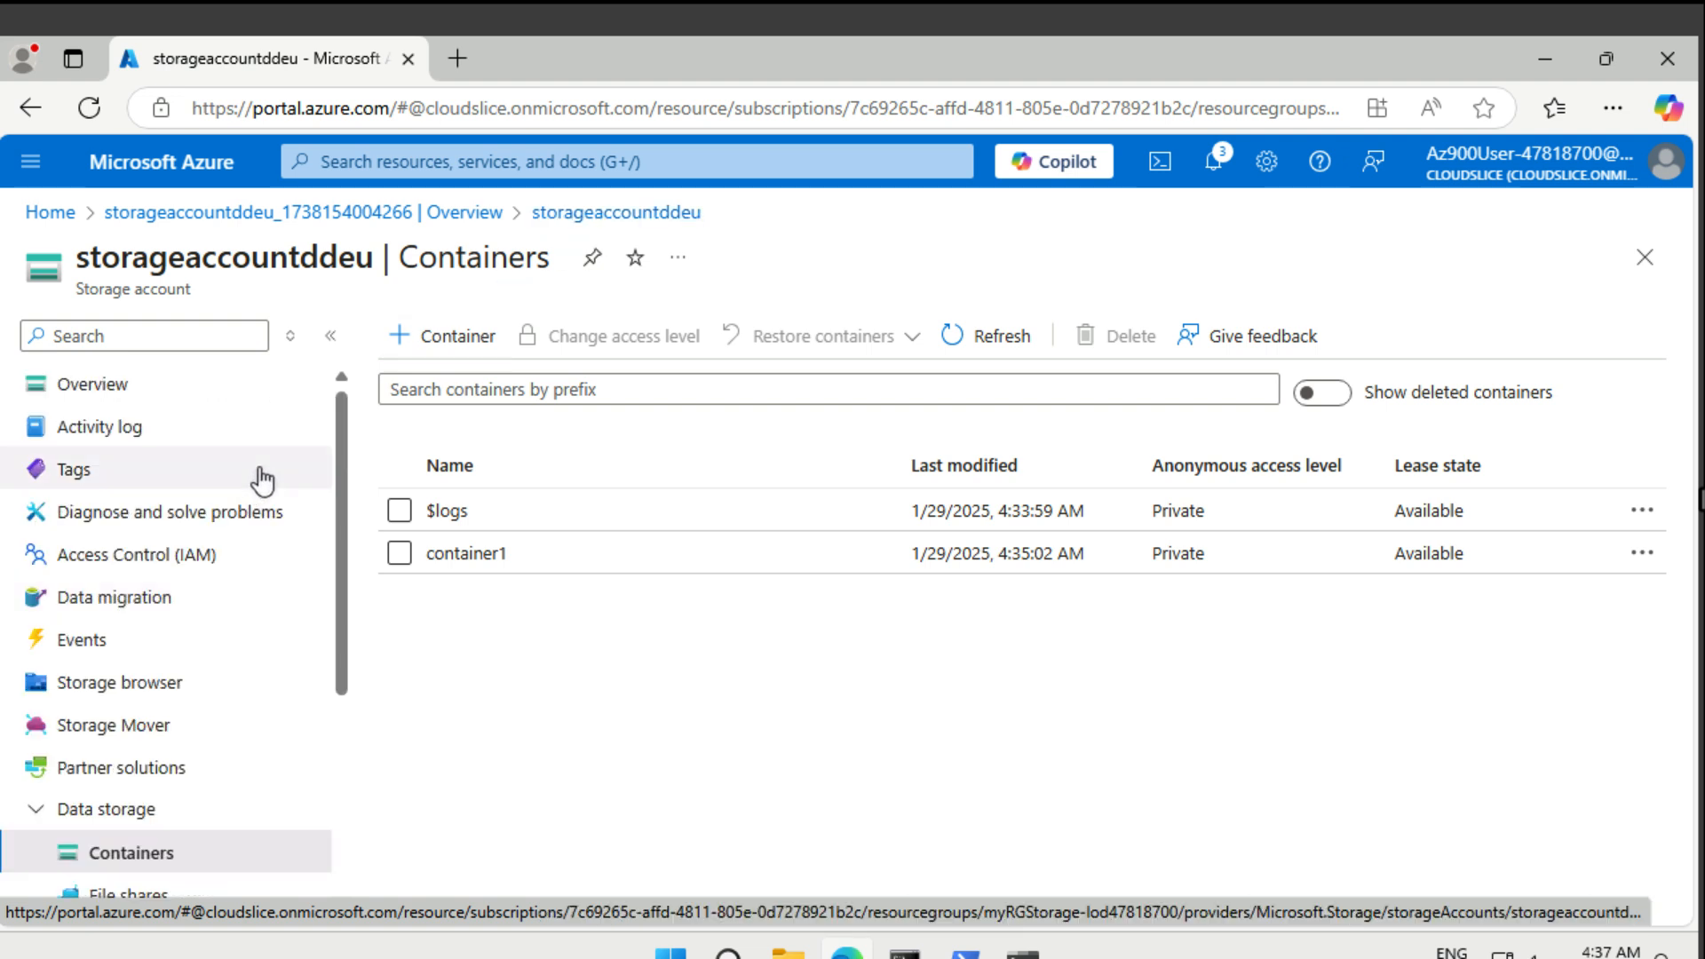
left_click(144, 515)
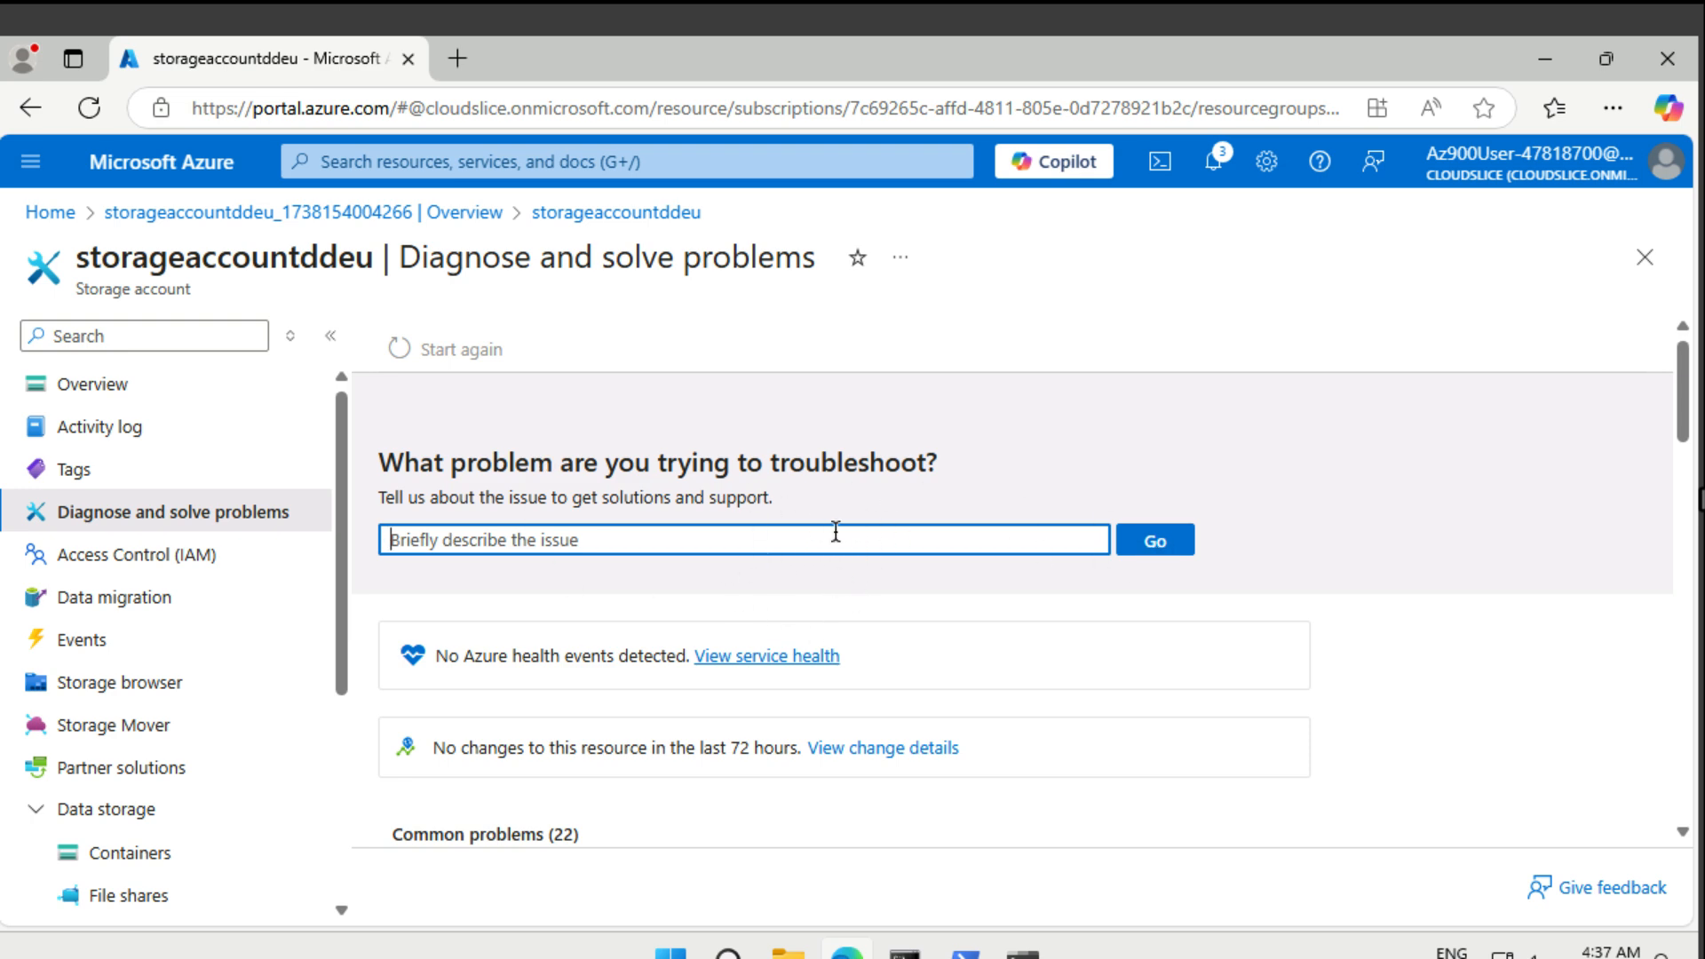
scroll(1098, 683, "down", 3)
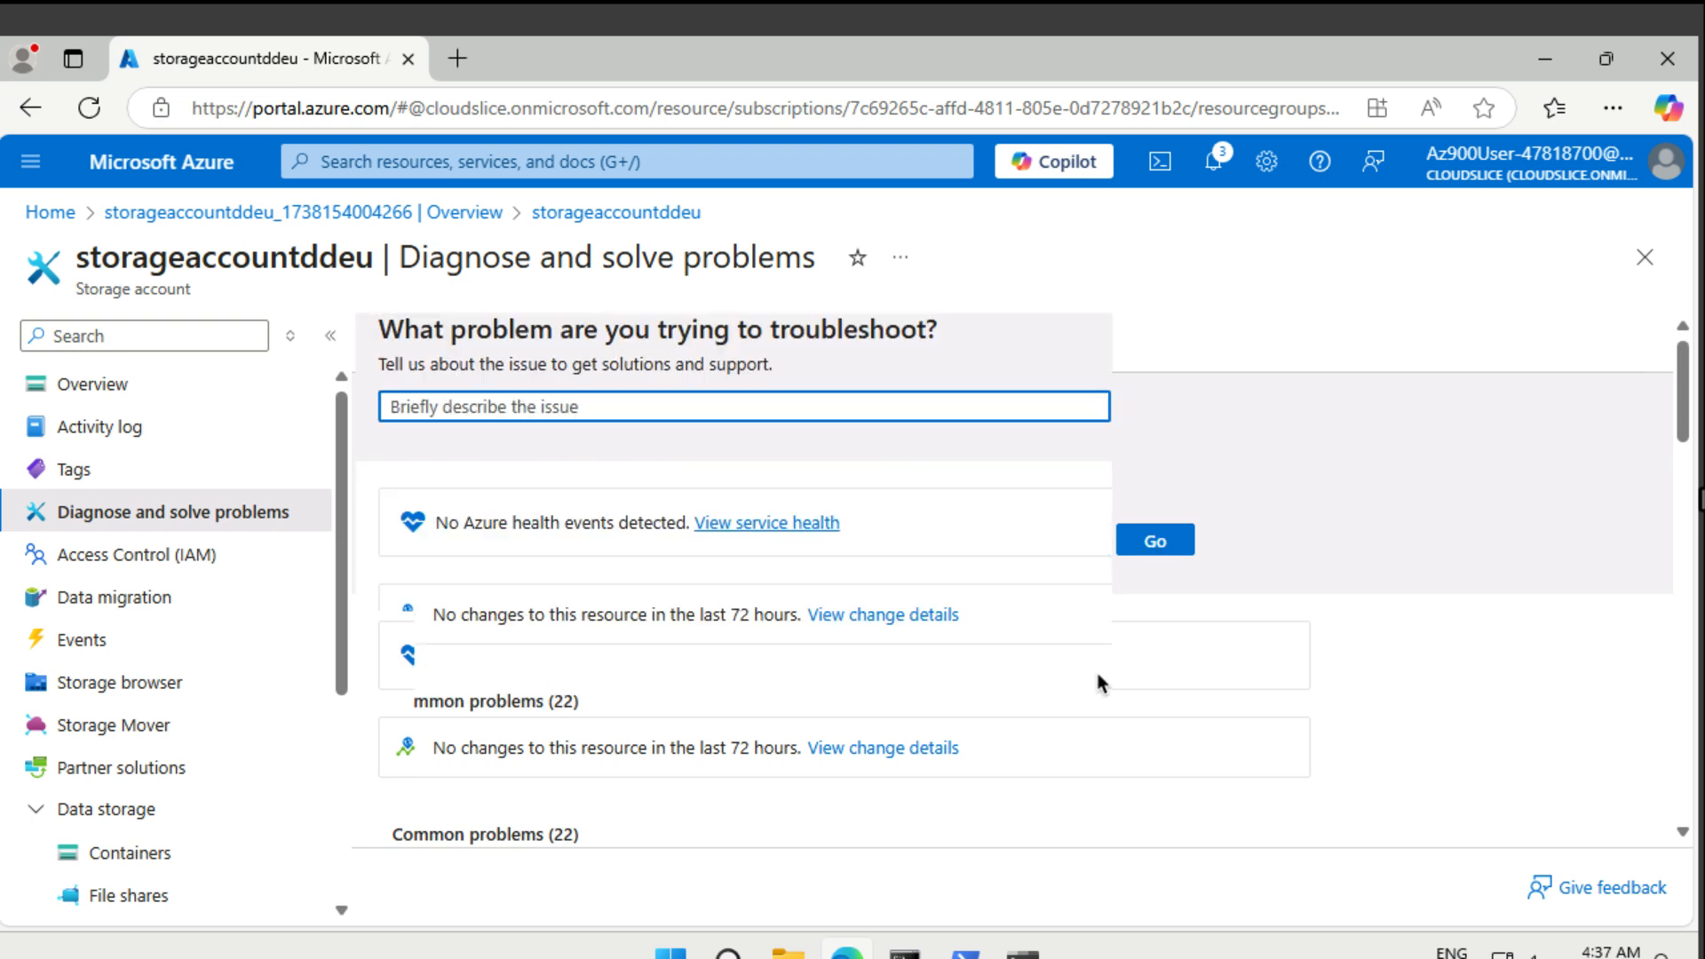
scroll(1098, 683, "down", 2)
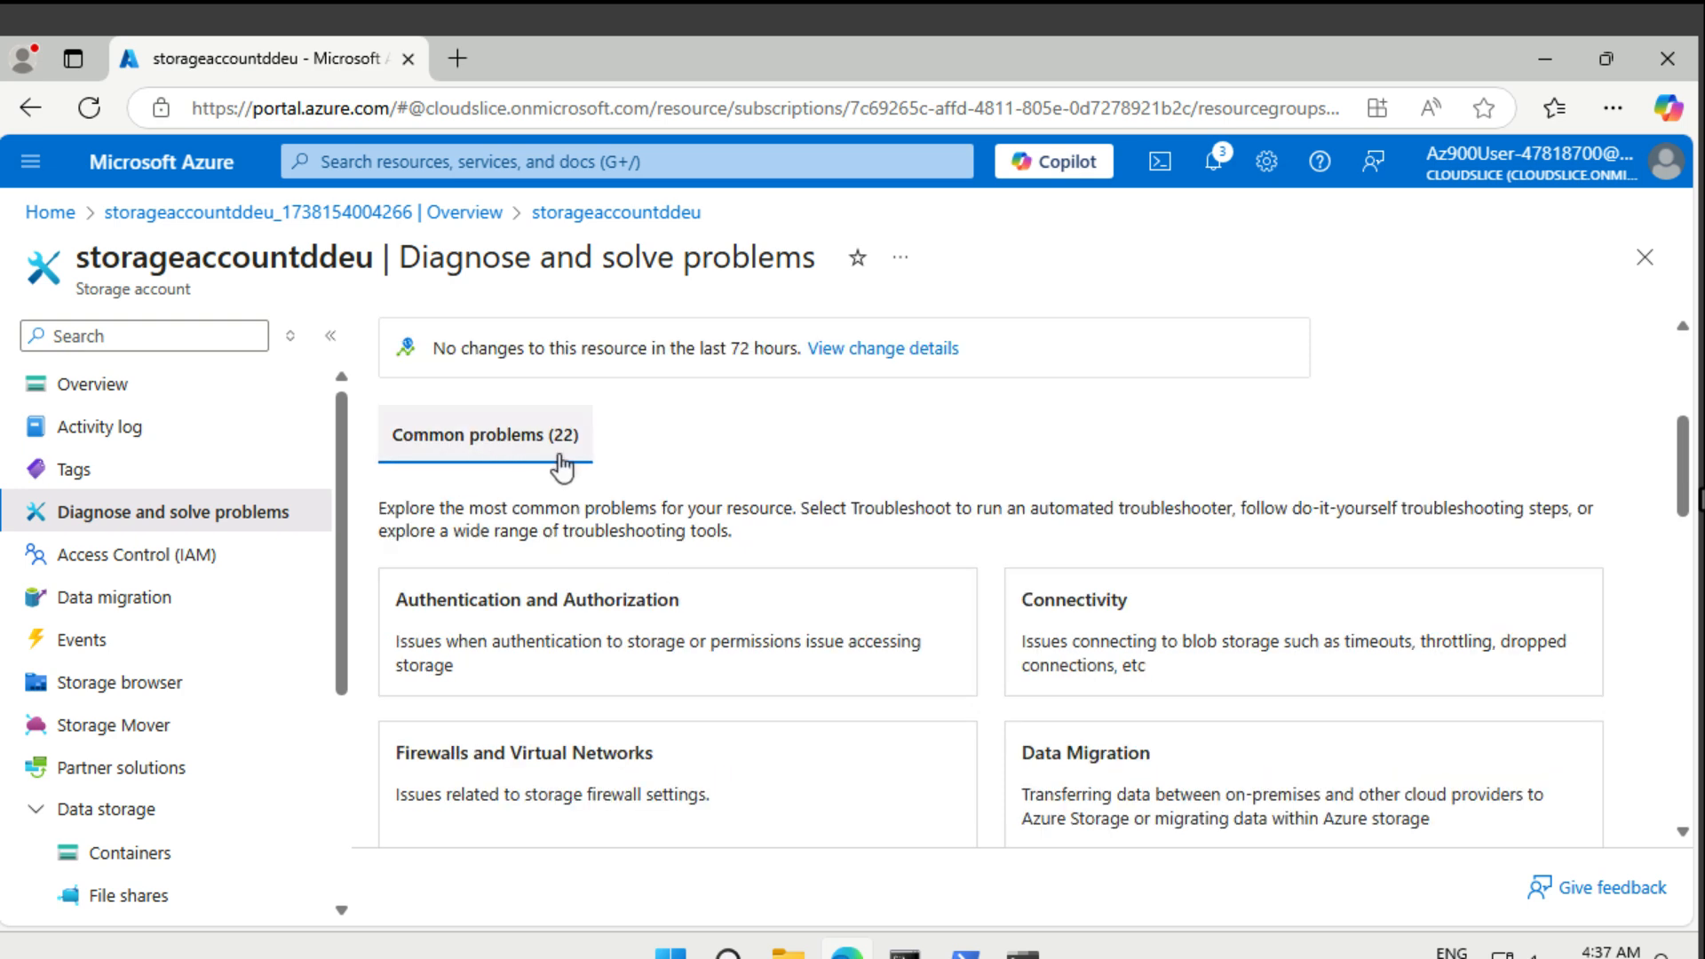
scroll(888, 537, "down", 5)
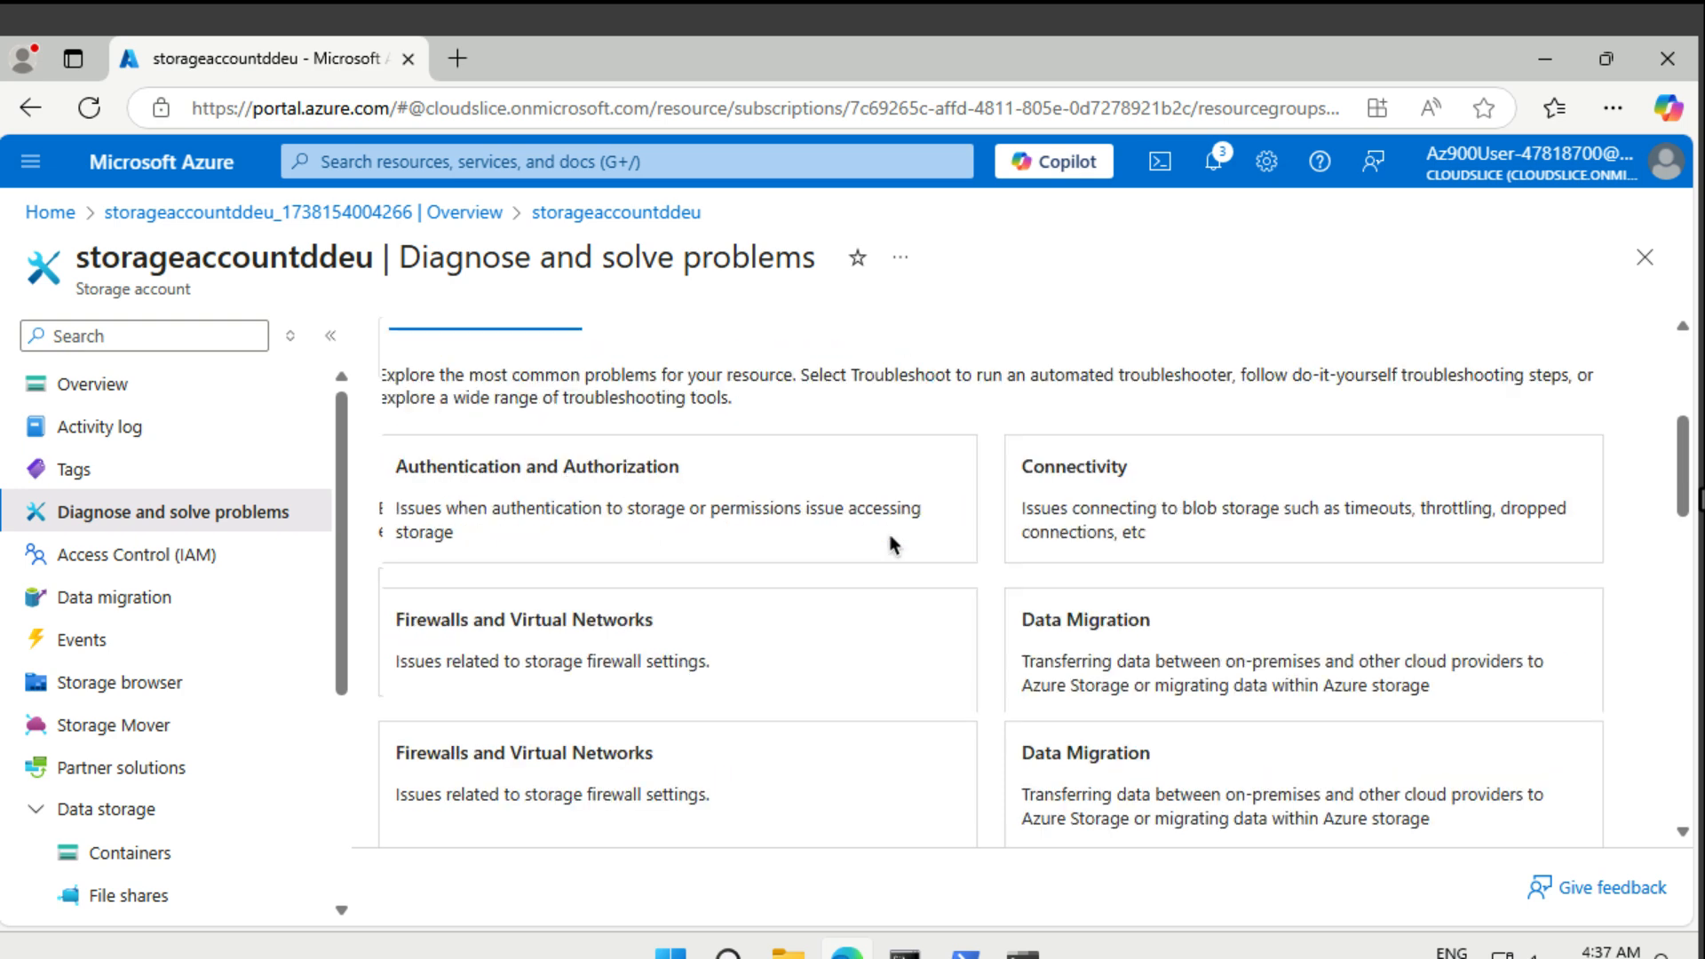
scroll(890, 539, "down", 8)
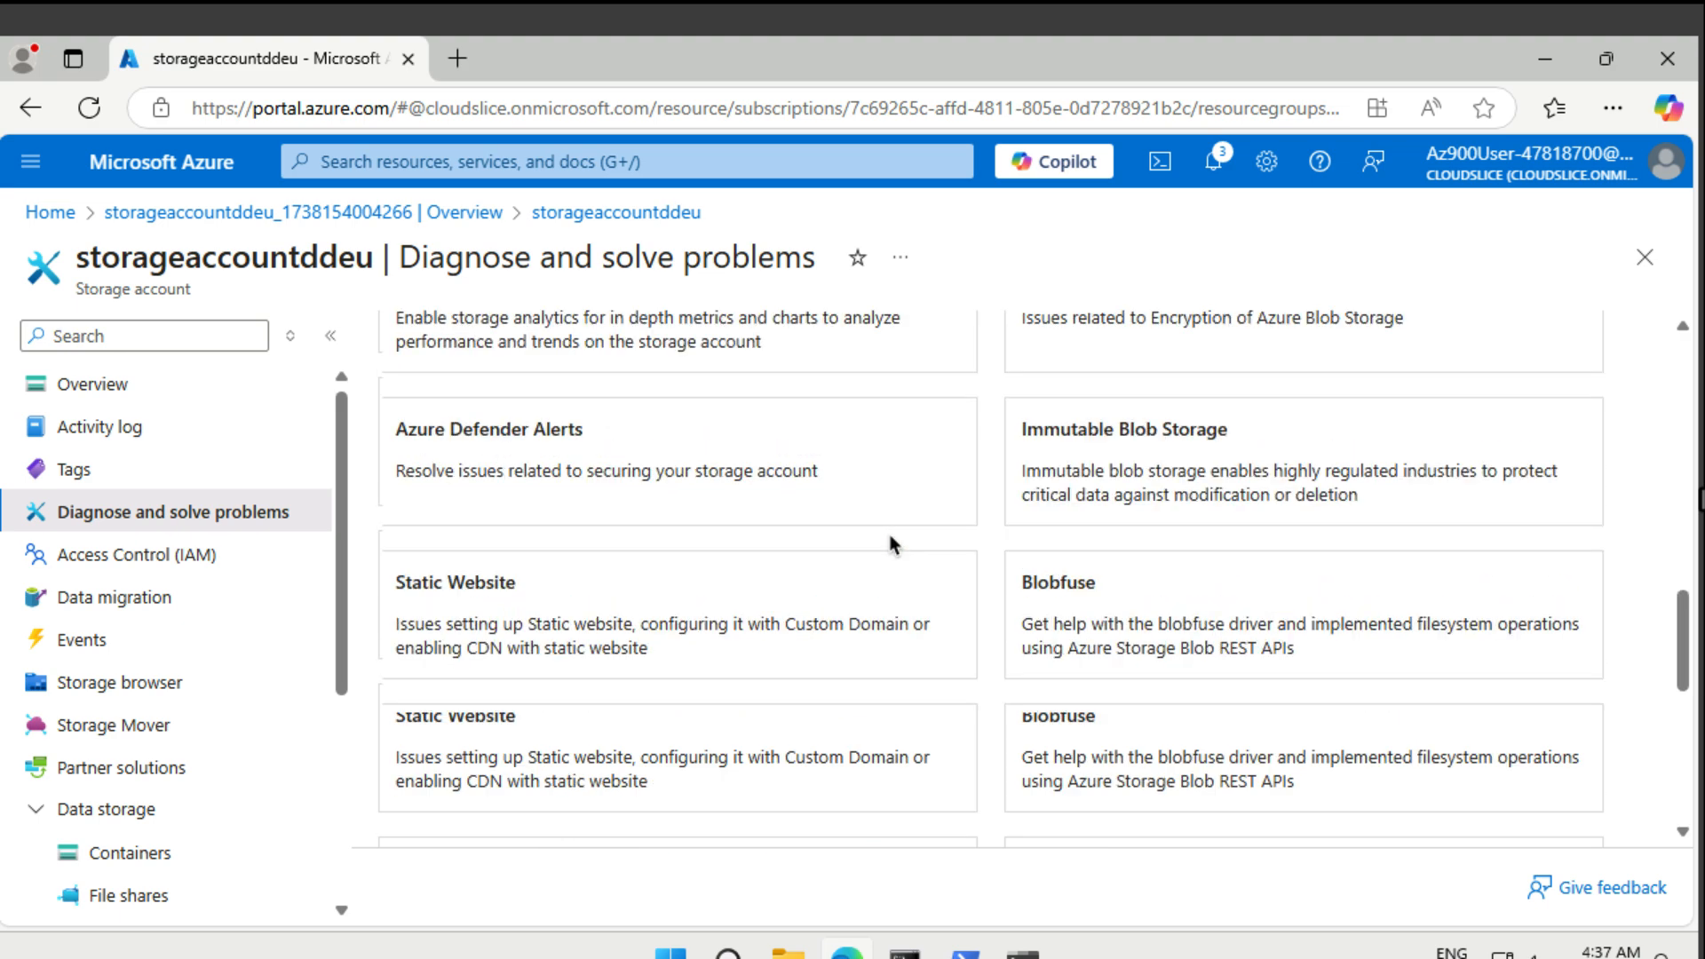
scroll(891, 539, "down", 3)
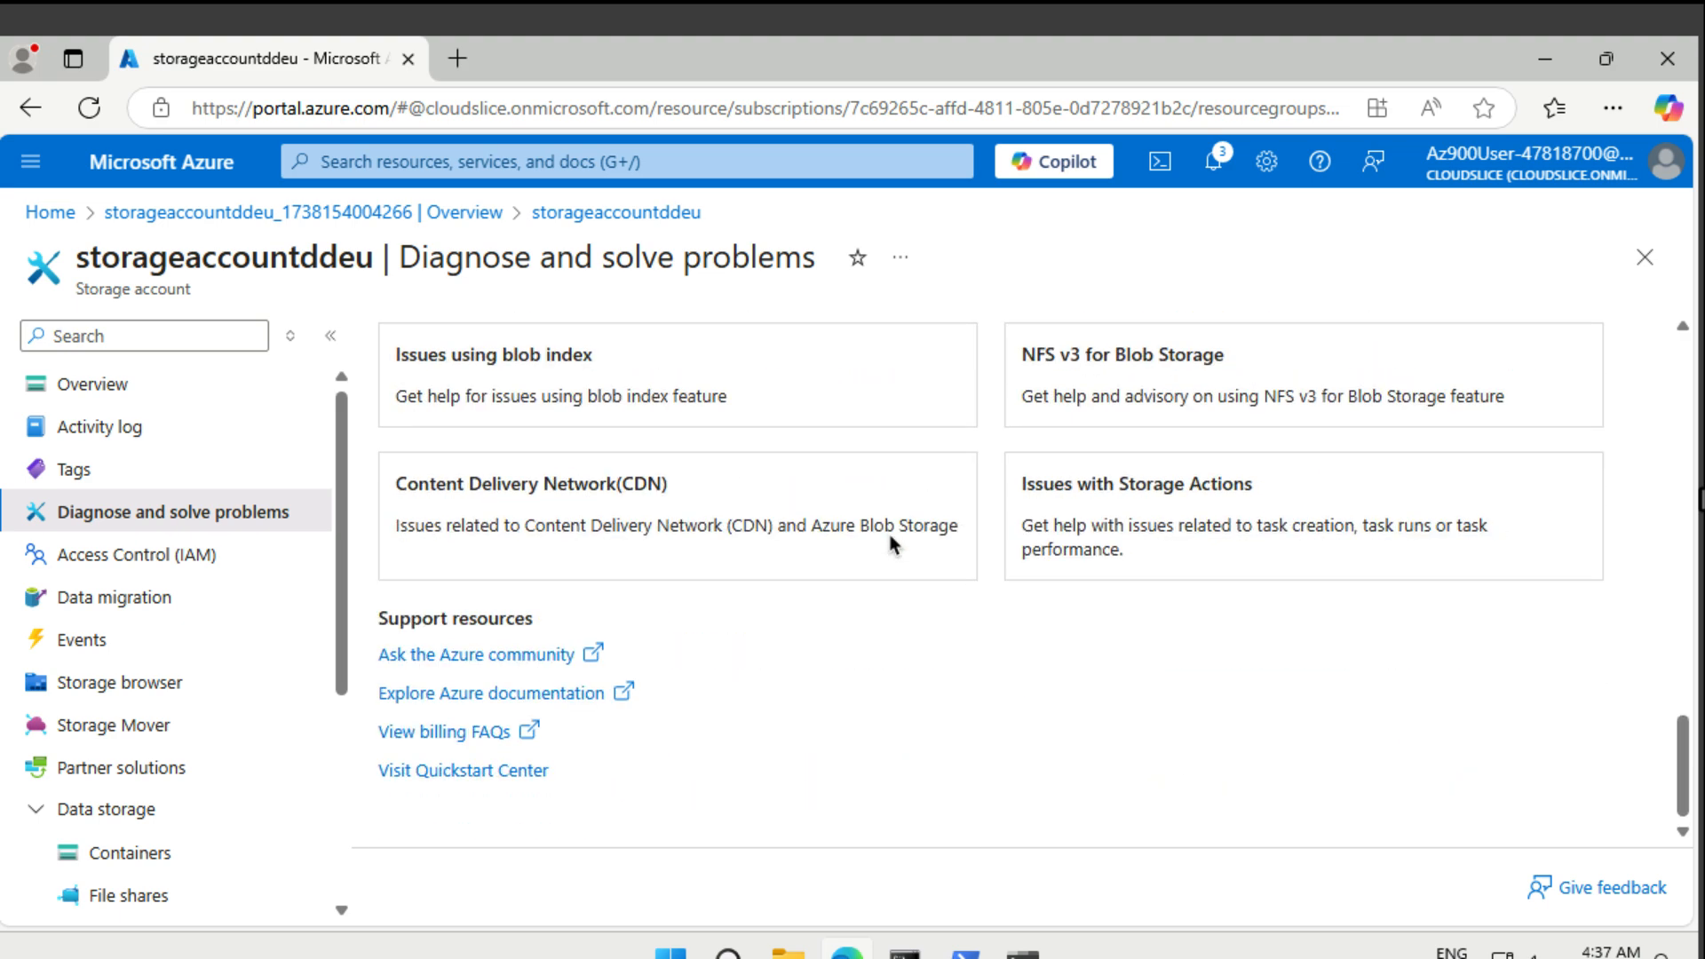
scroll(890, 539, "up", 10)
scroll(890, 539, "up", 5)
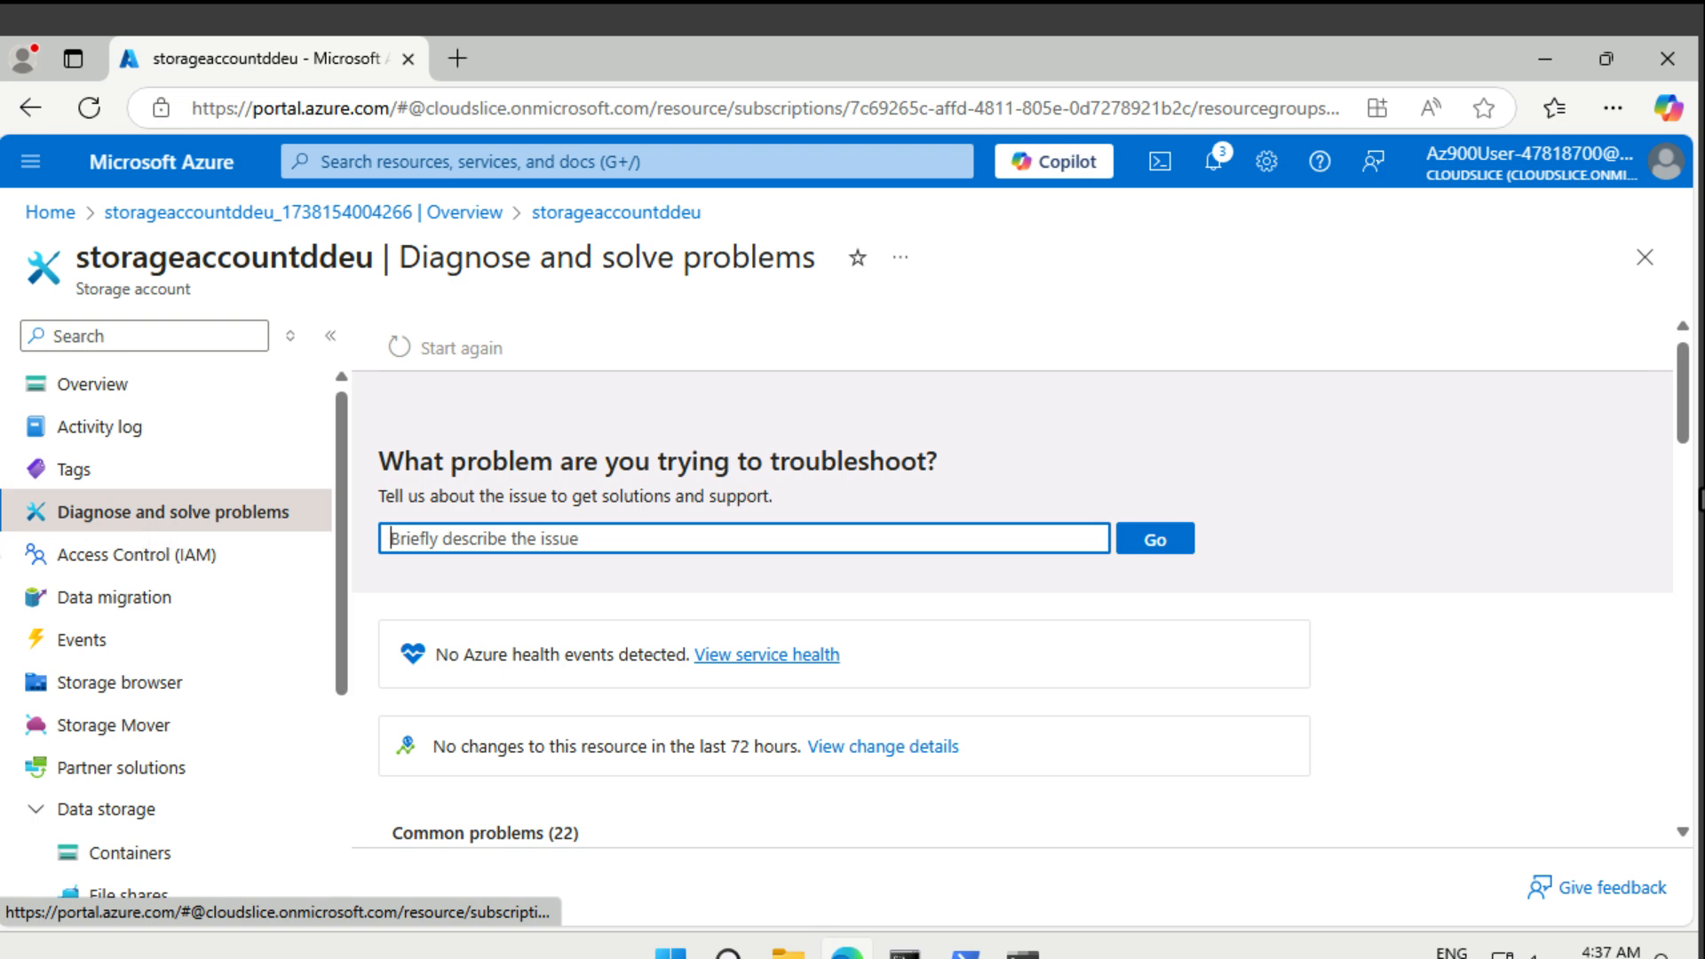
Step: Open the monitoring Insights for the storage account
scroll(201, 664, "down", 5)
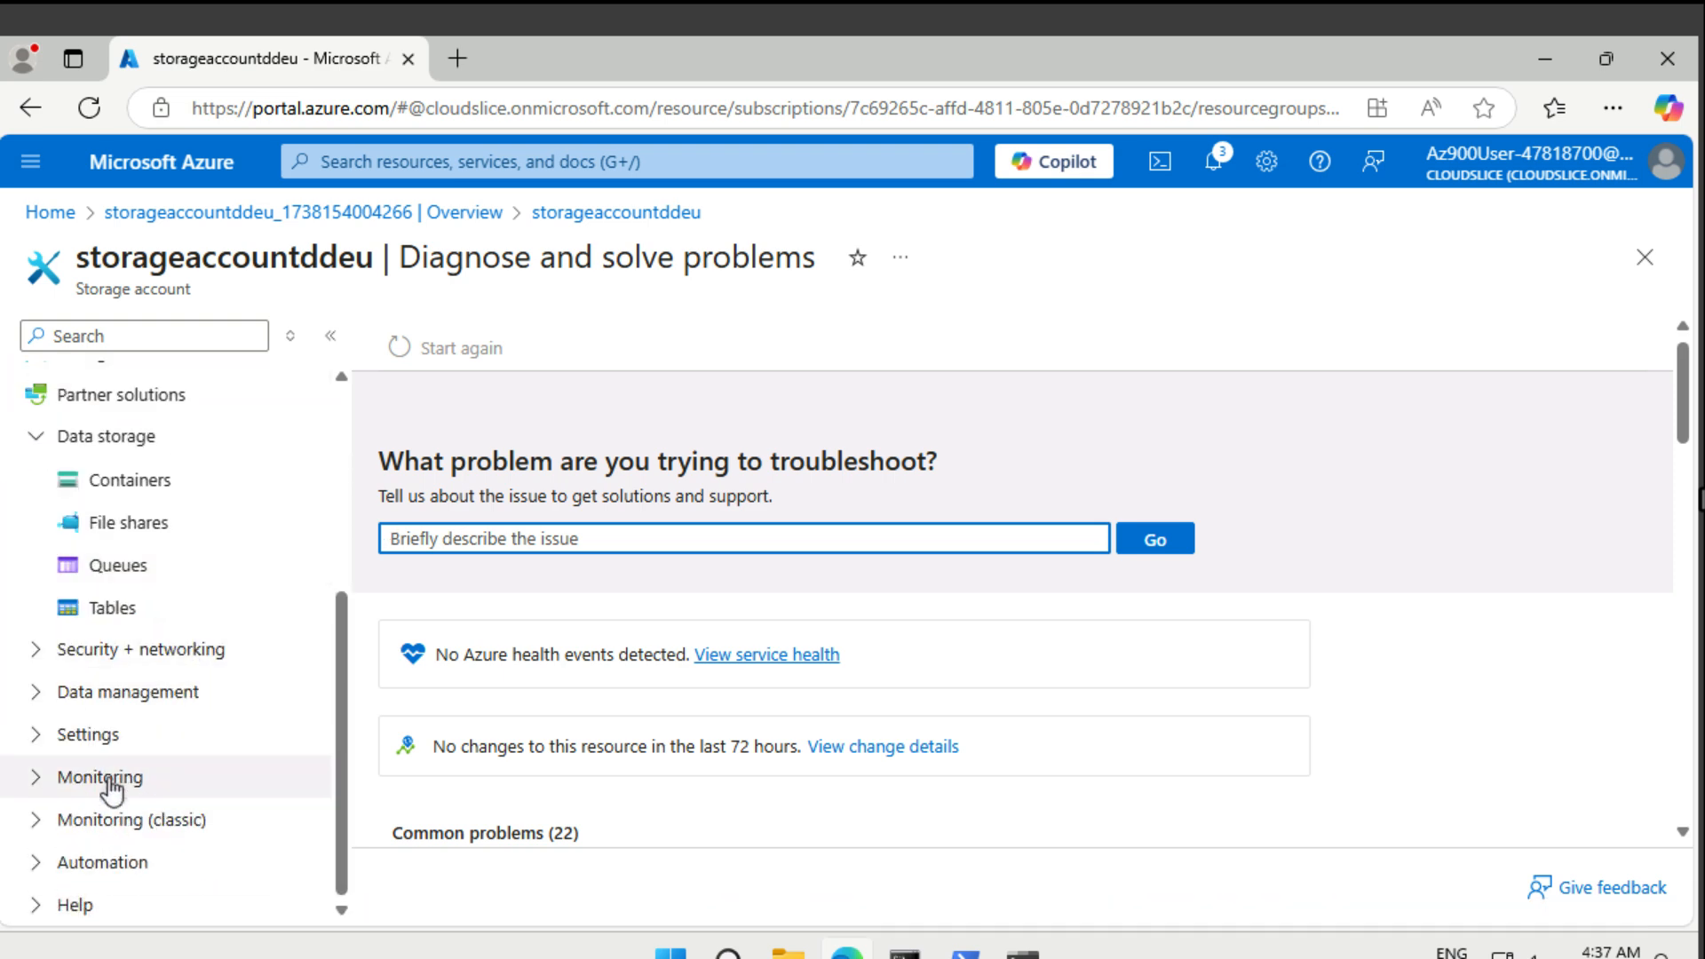
left_click(113, 780)
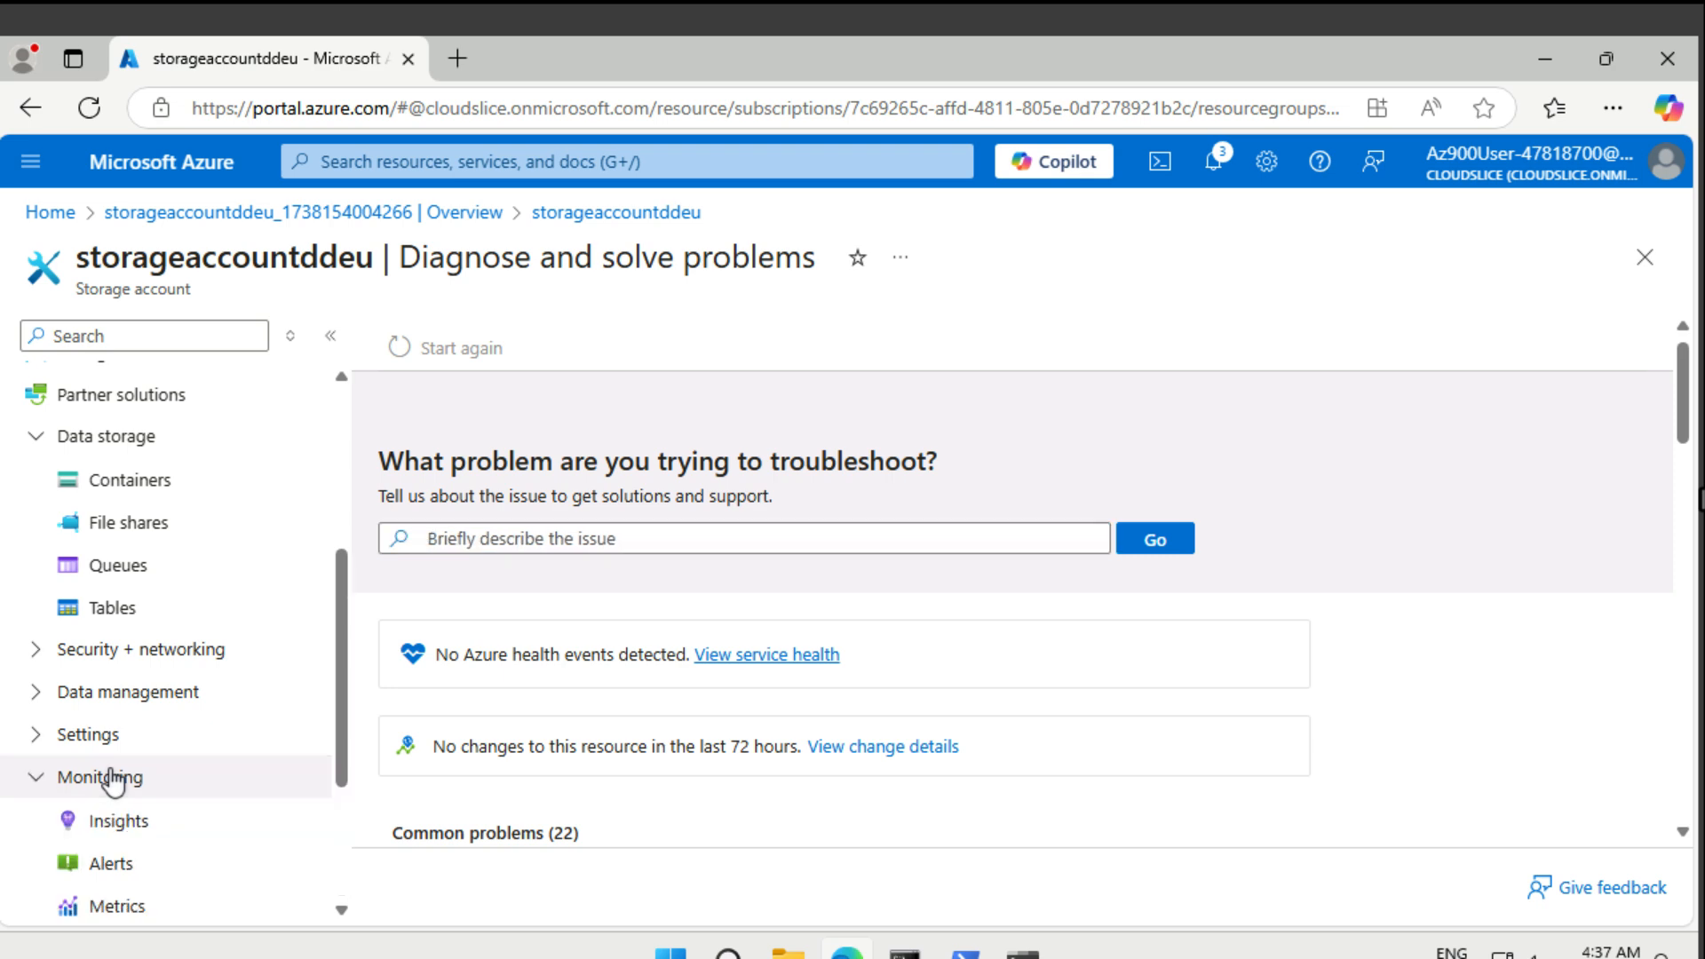
left_click(96, 834)
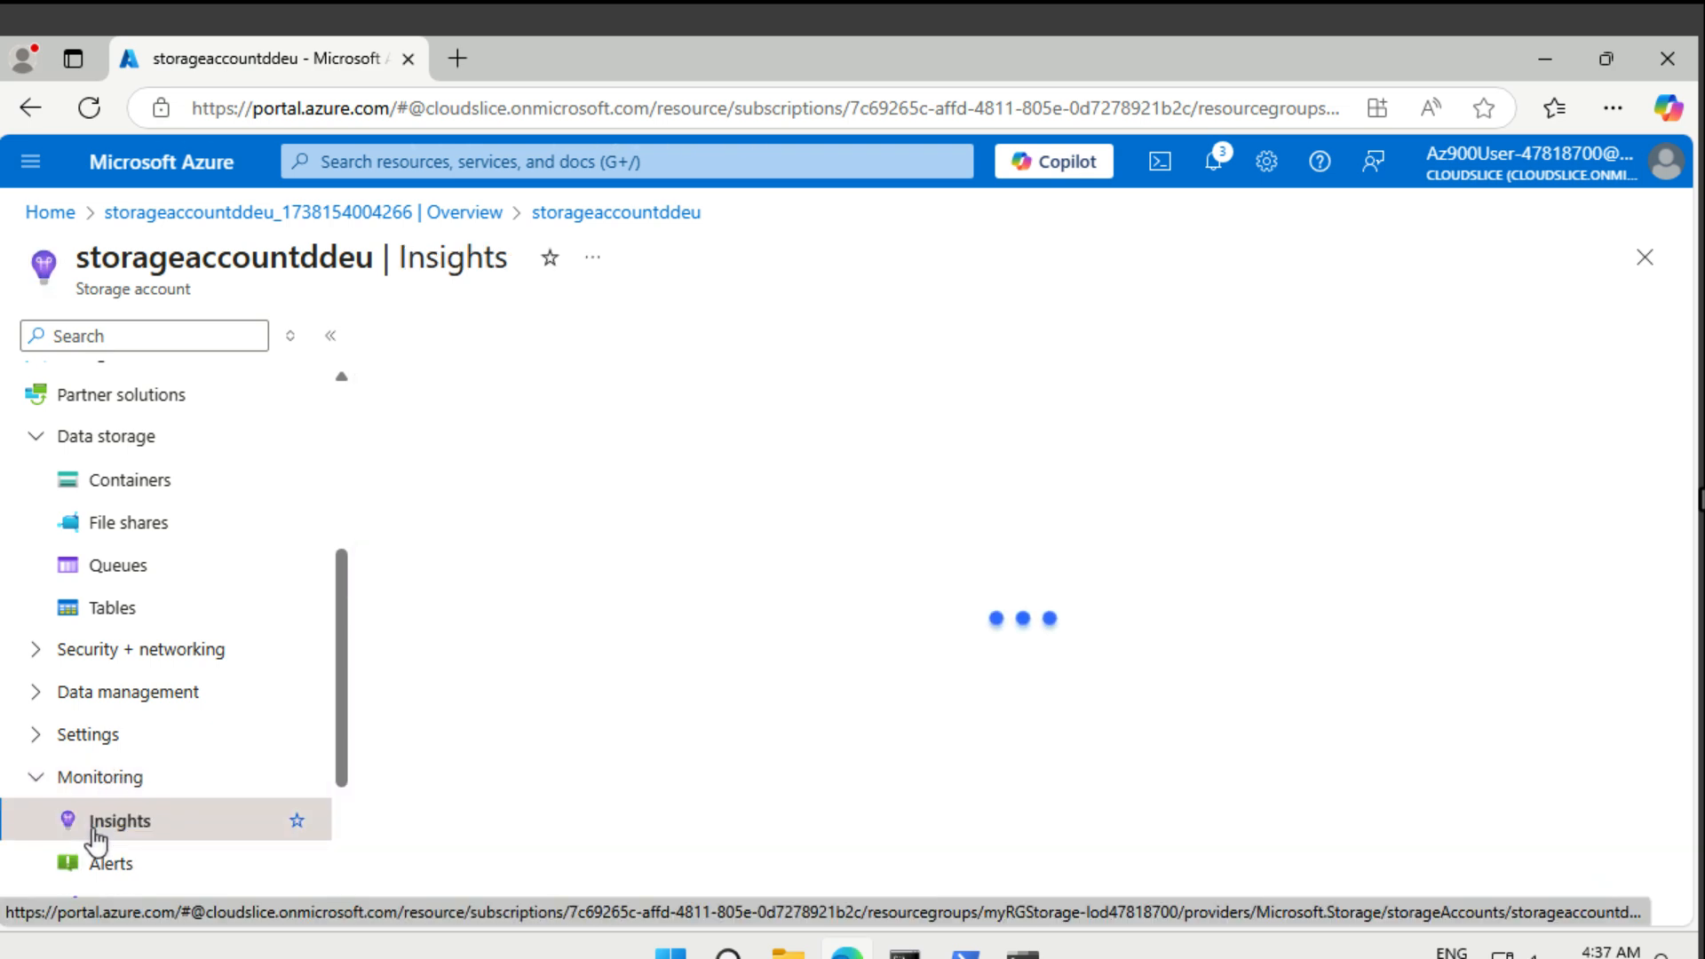